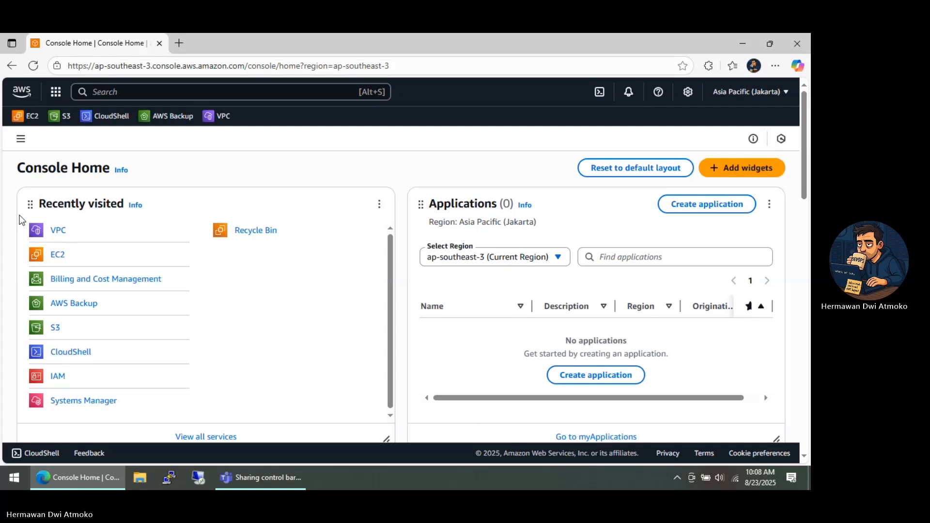
Create a VPC-only resource named demo-vpc with the IPv4 CIDR block 10.0.0.0/16
left_click(60, 232)
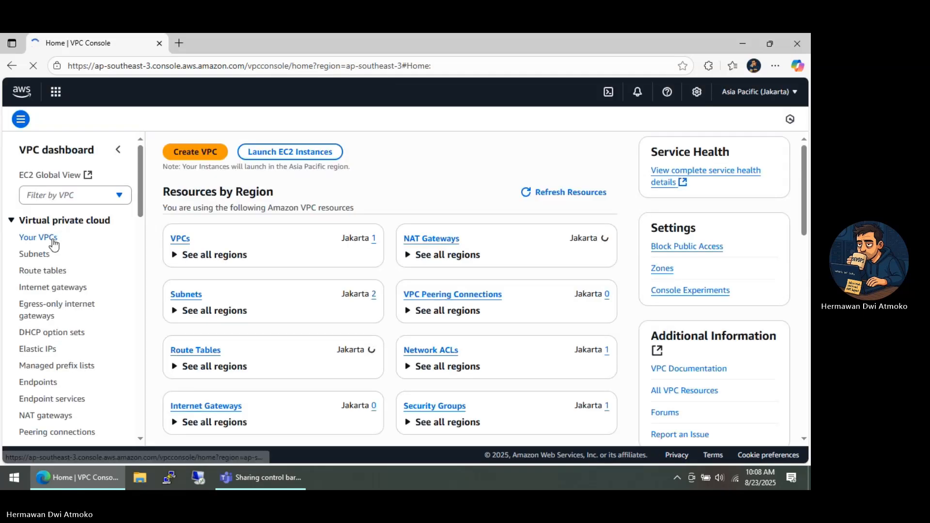
left_click(50, 240)
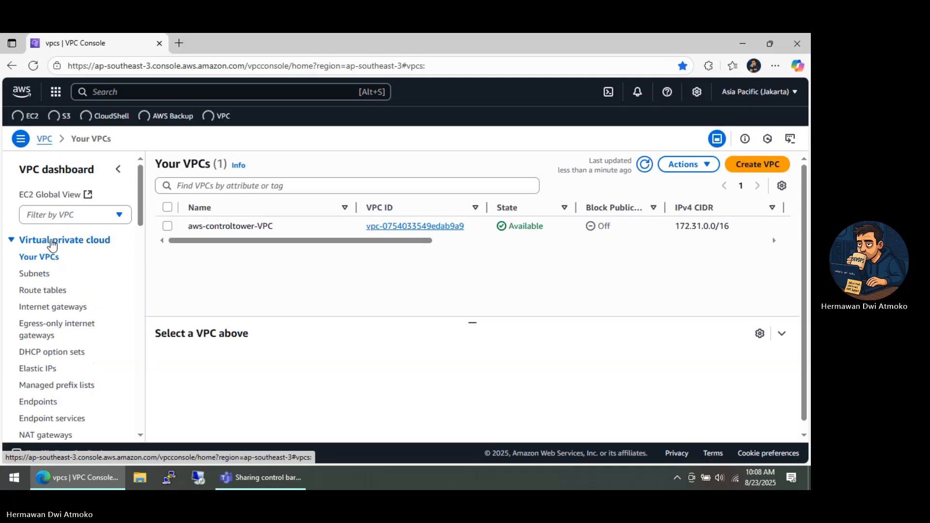
left_click(746, 170)
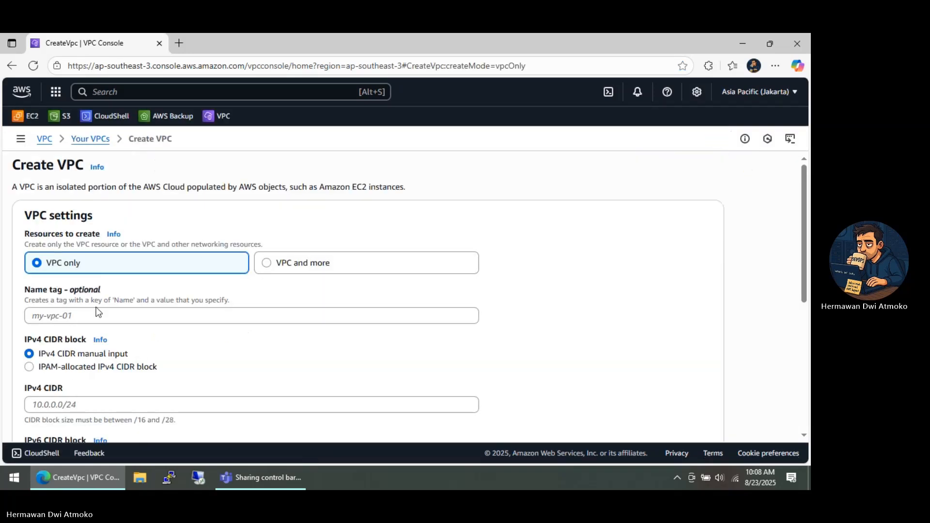
left_click(96, 320)
type("demo")
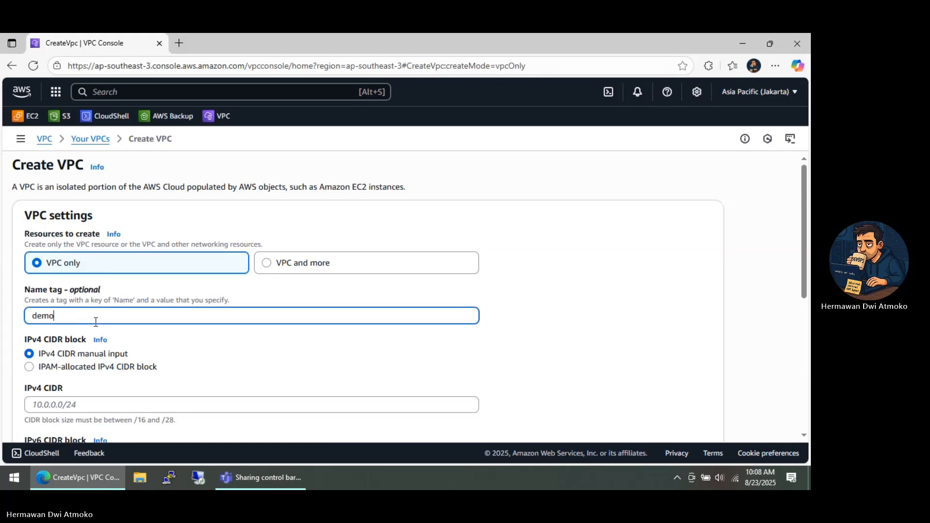
type("-vpc")
left_click(110, 400)
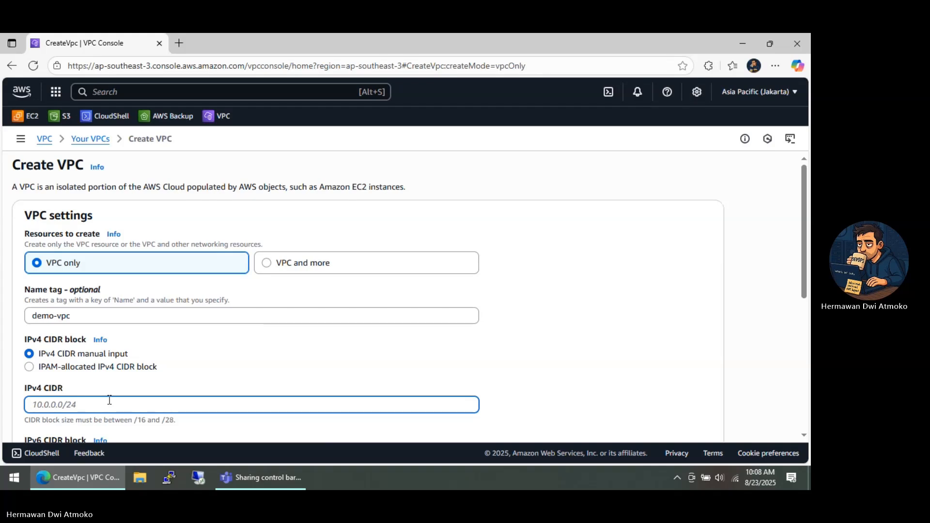
type("10.0.0.0/16")
scroll(110, 401, "down", 6)
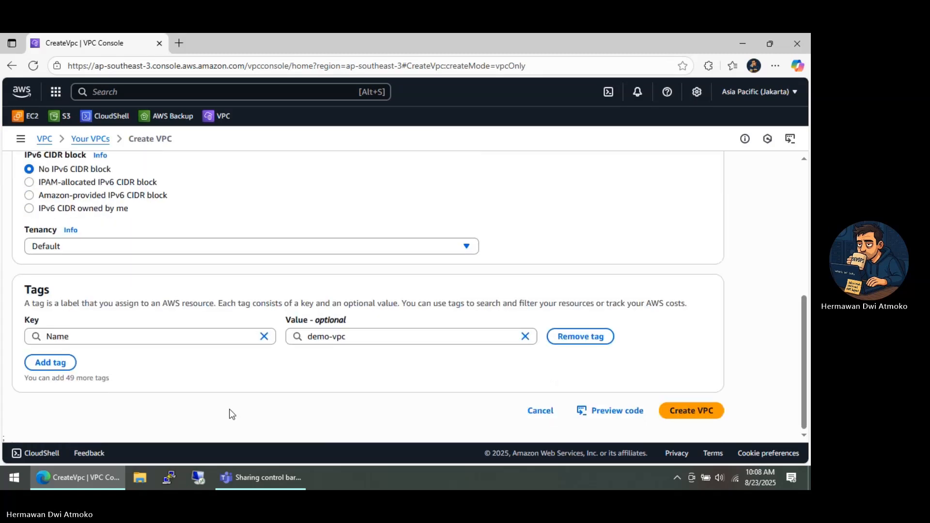
left_click(685, 417)
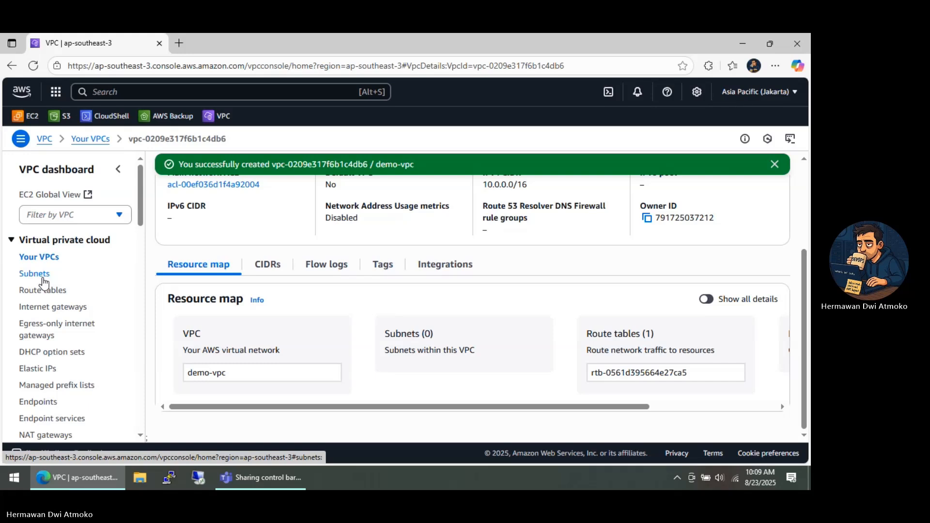
Start creating a new subnet and choose demo-vpc as its VPC
left_click(43, 279)
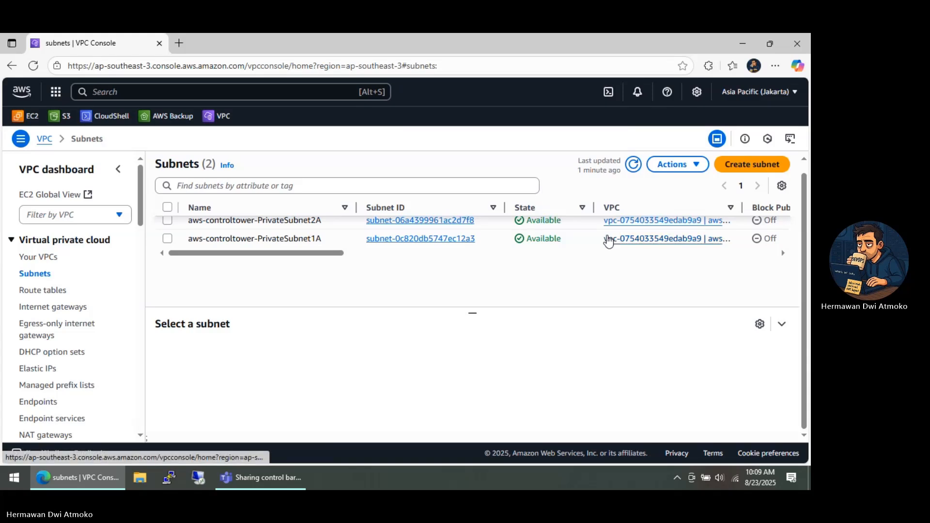
left_click(734, 169)
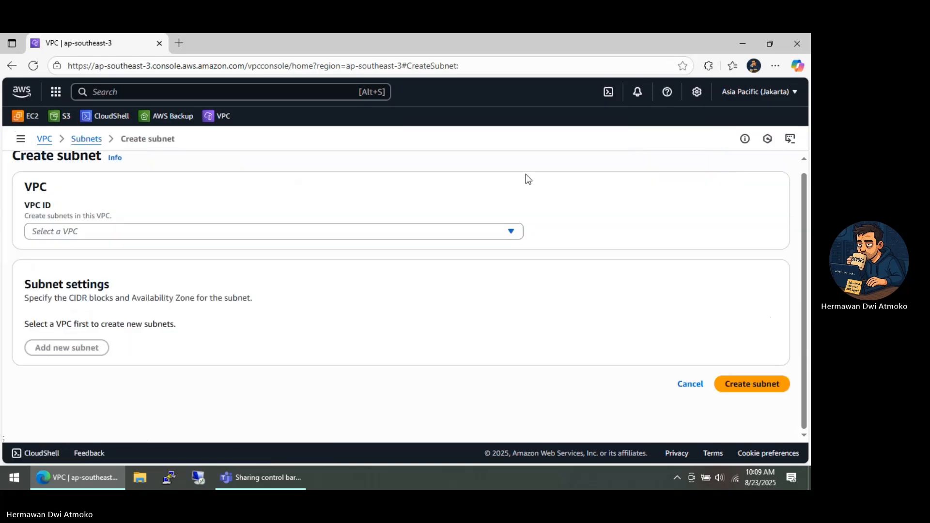
left_click(263, 228)
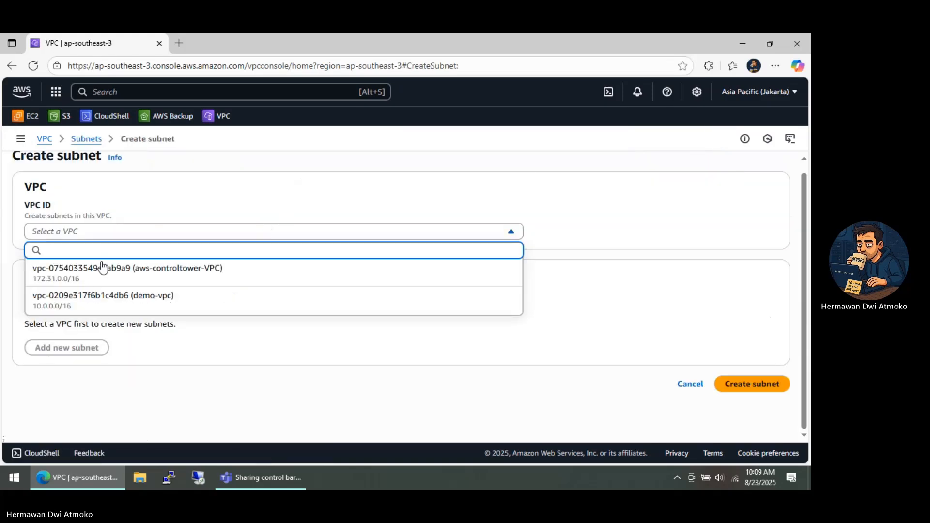
left_click(115, 305)
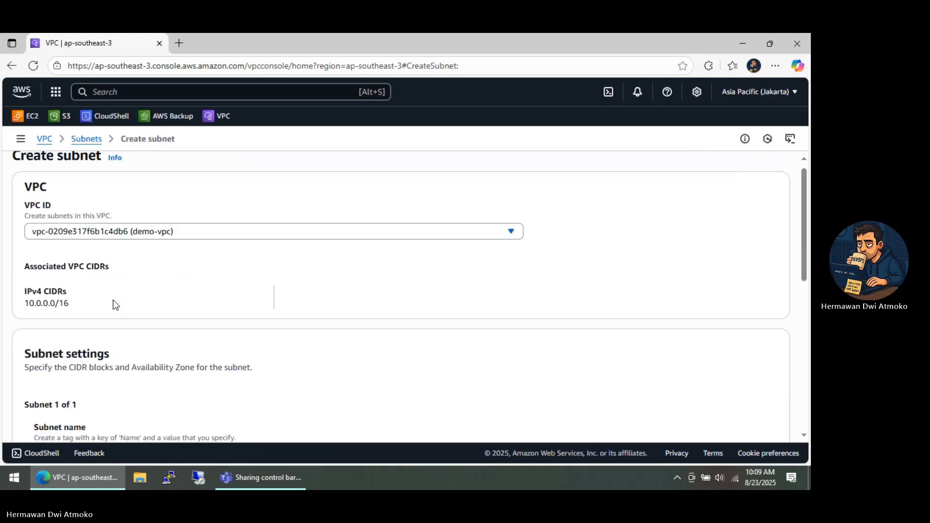
Define the first subnet as public-subnet-1 in availability zone ap-southeast-3a with the IPv4 subnet CIDR block 10.0.1.0/24
scroll(114, 305, "down", 5)
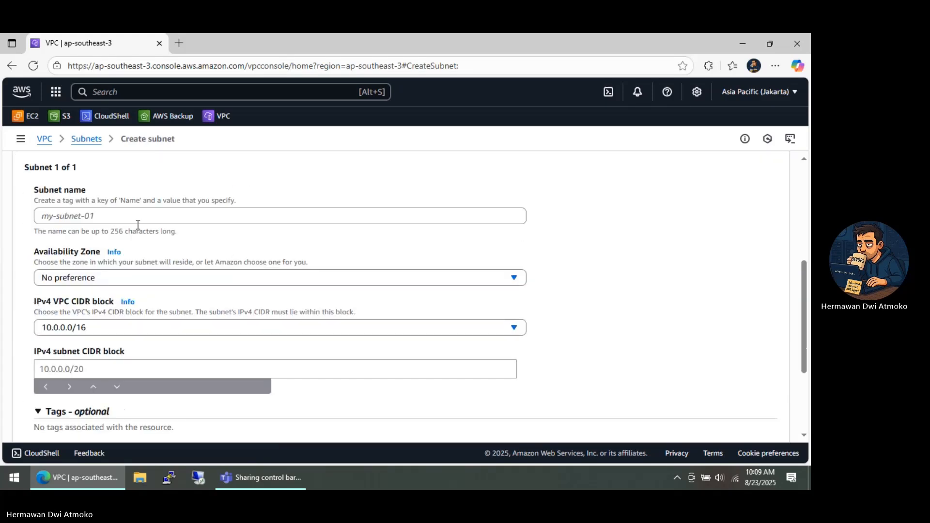
left_click(138, 223)
type("public")
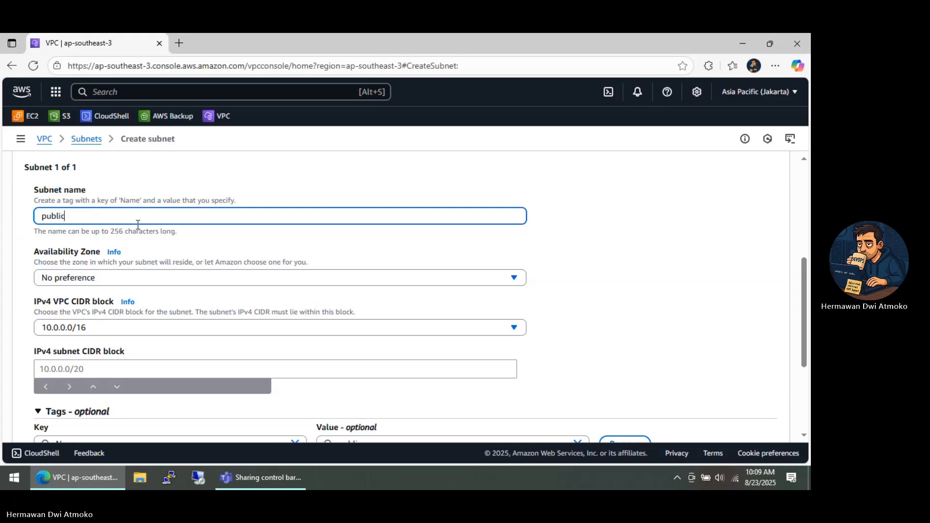
type("-subnet-1")
left_click(128, 278)
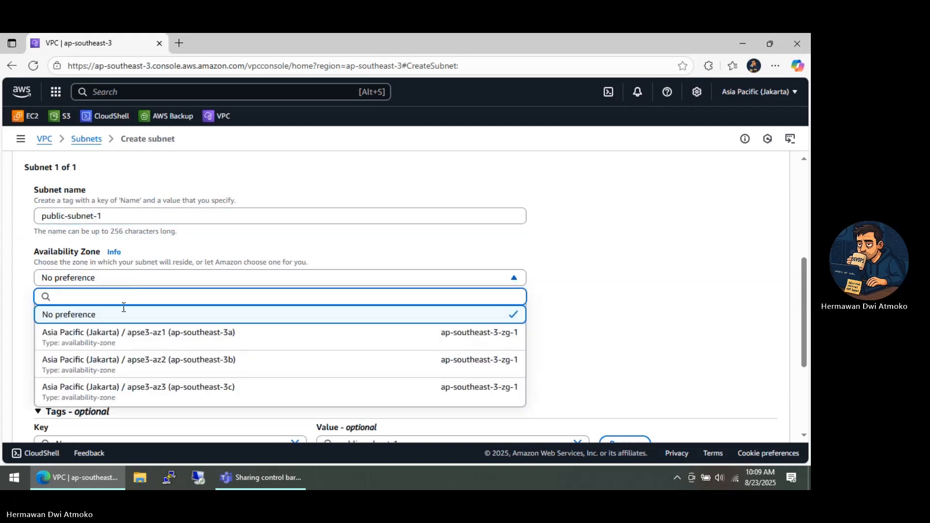
left_click(181, 345)
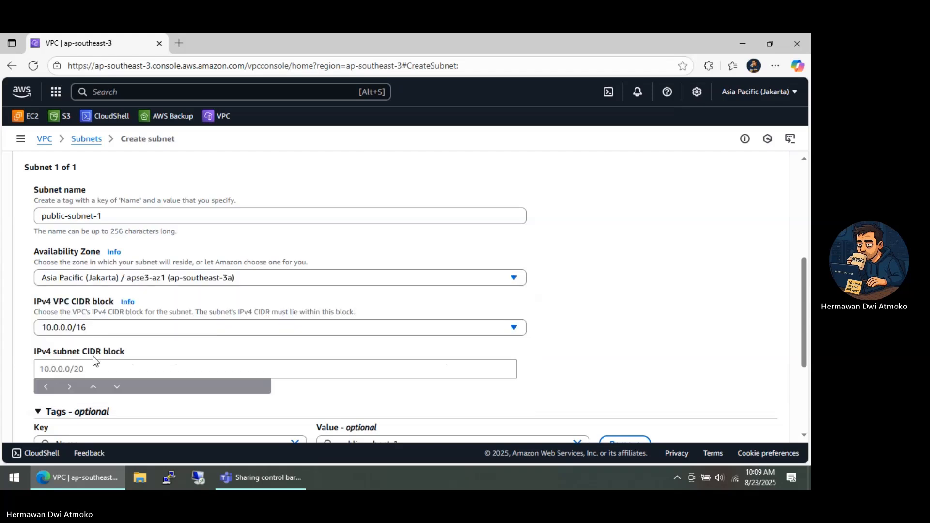
left_click(90, 368)
type("10")
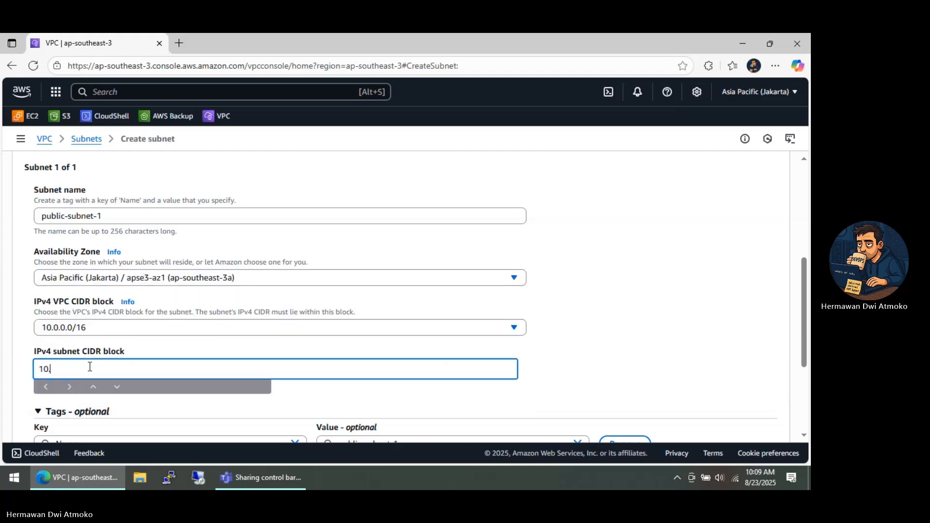
type(".0.1.0/24")
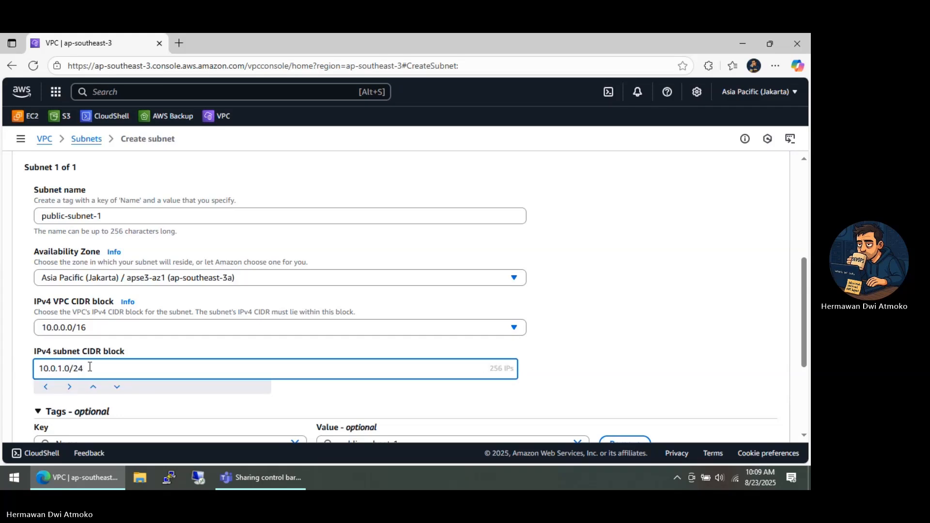
Add a second subnet named private-subnet-1 in ap-southeast-3a with CIDR block 10.0.2.0/24, and create both subnets
scroll(129, 334, "down", 3)
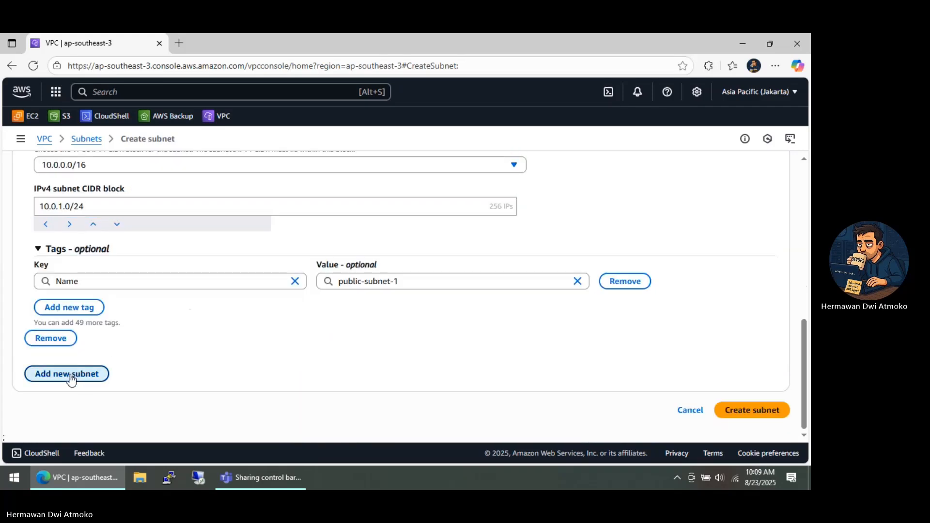
left_click(69, 376)
scroll(69, 374, "down", 3)
left_click(113, 195)
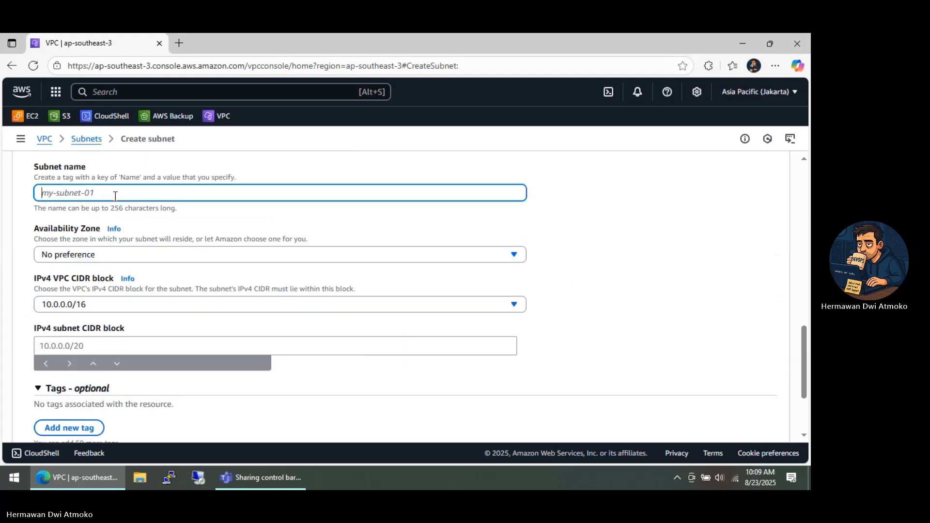
type("private-subnet")
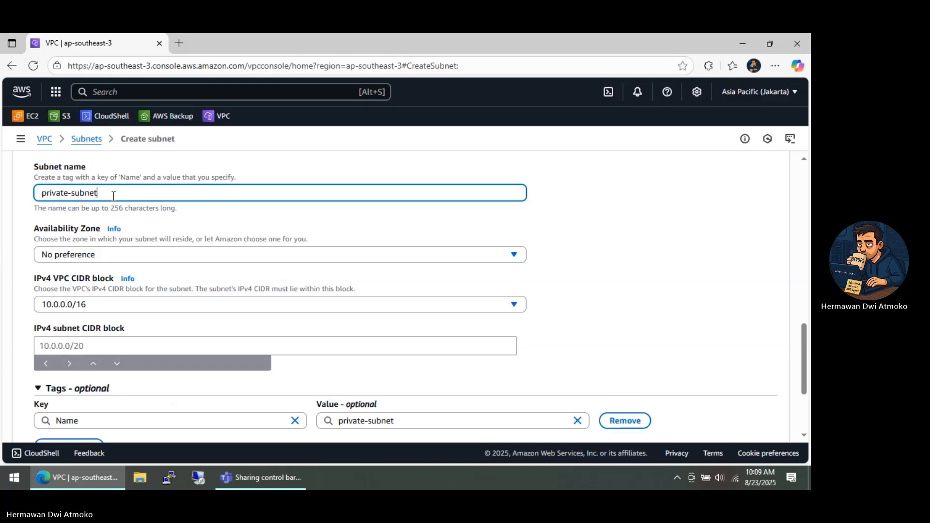
type("-1")
left_click(112, 255)
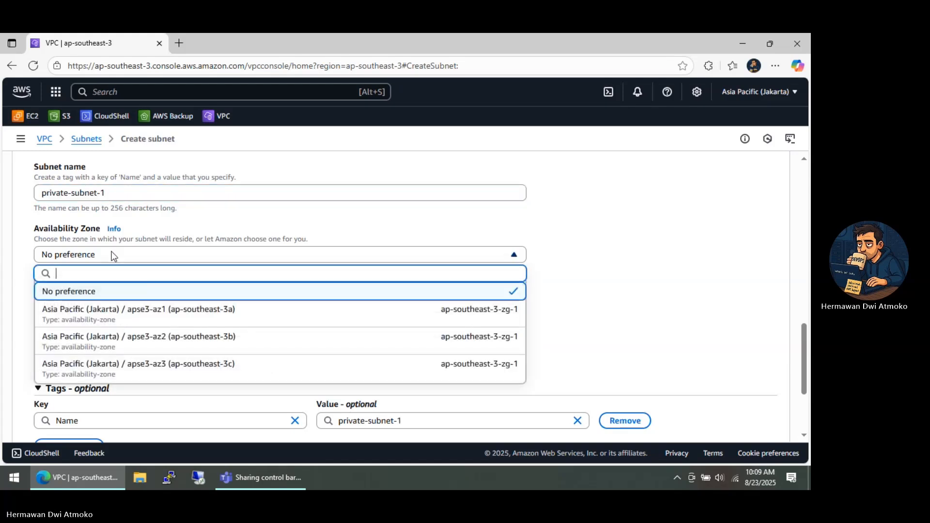
left_click(120, 316)
left_click(89, 345)
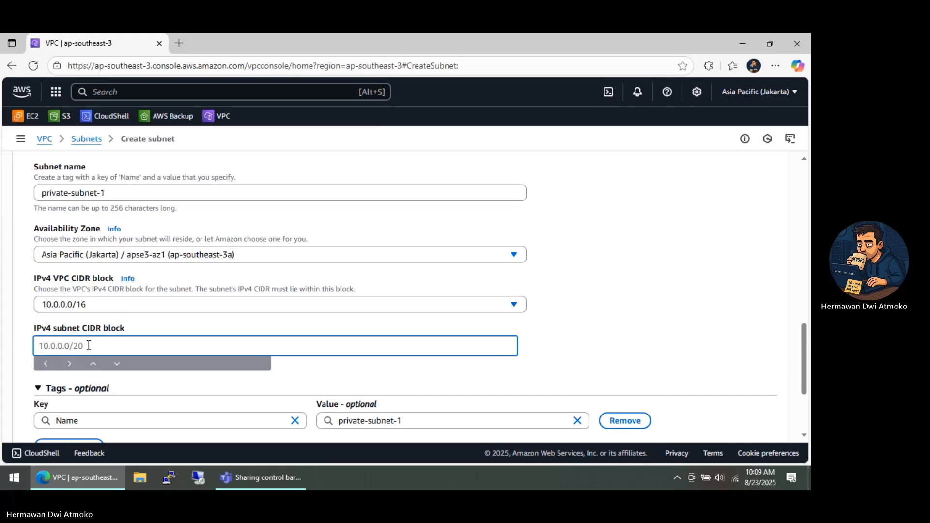
type("10.0.2.0/24")
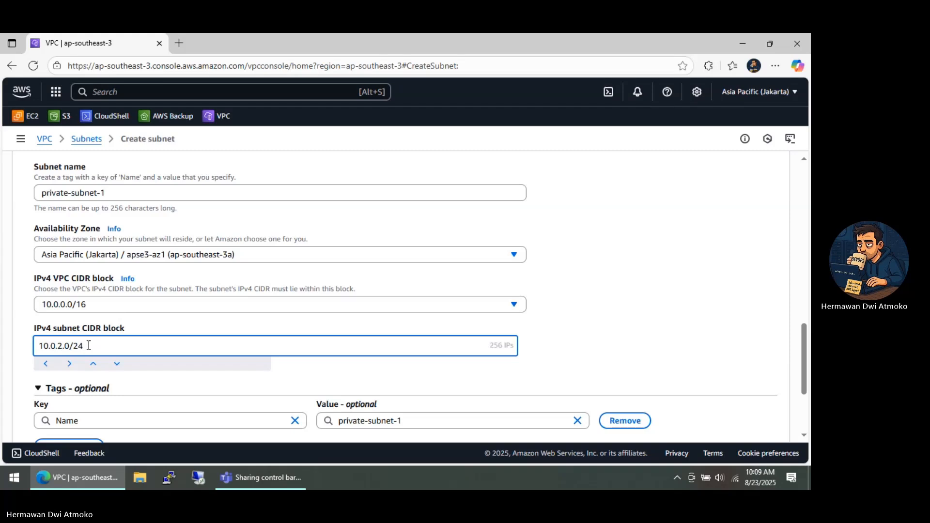
scroll(228, 361, "down", 3)
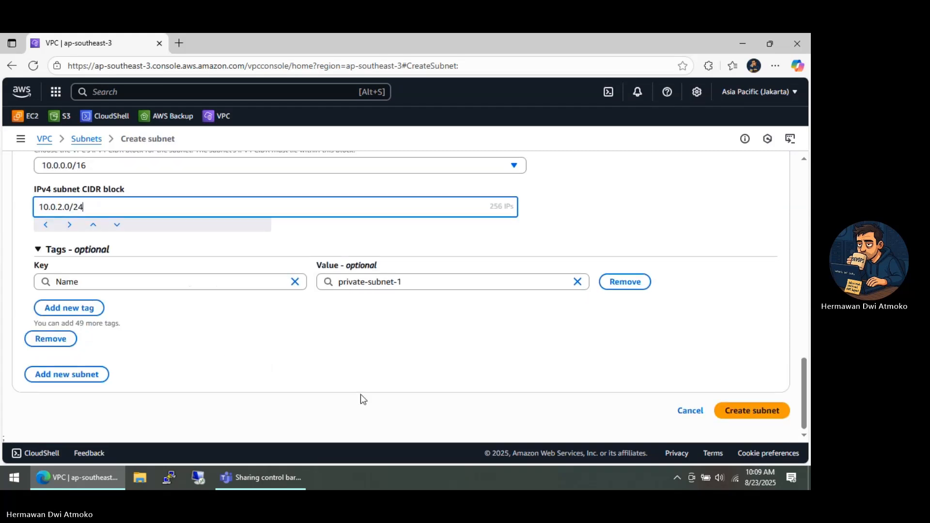
left_click(721, 411)
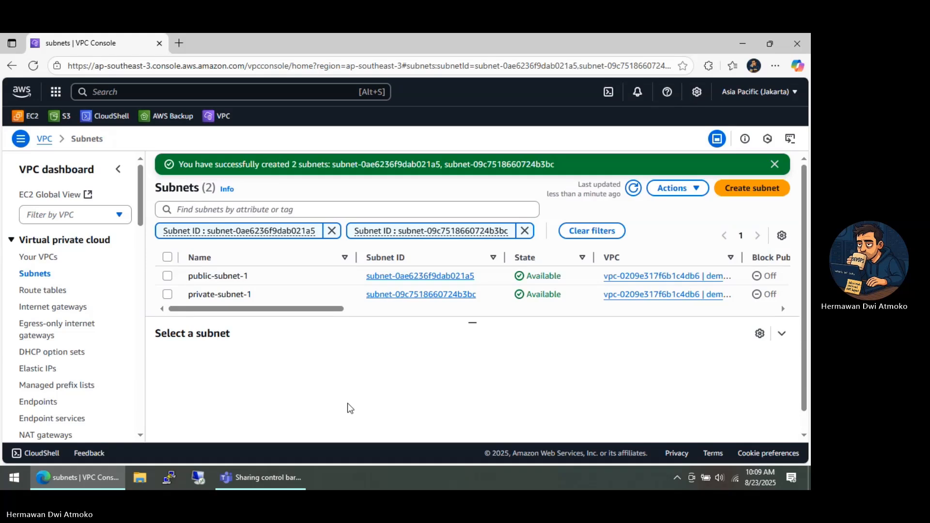
Create an internet gateway with the name tag demo-igw
left_click(73, 310)
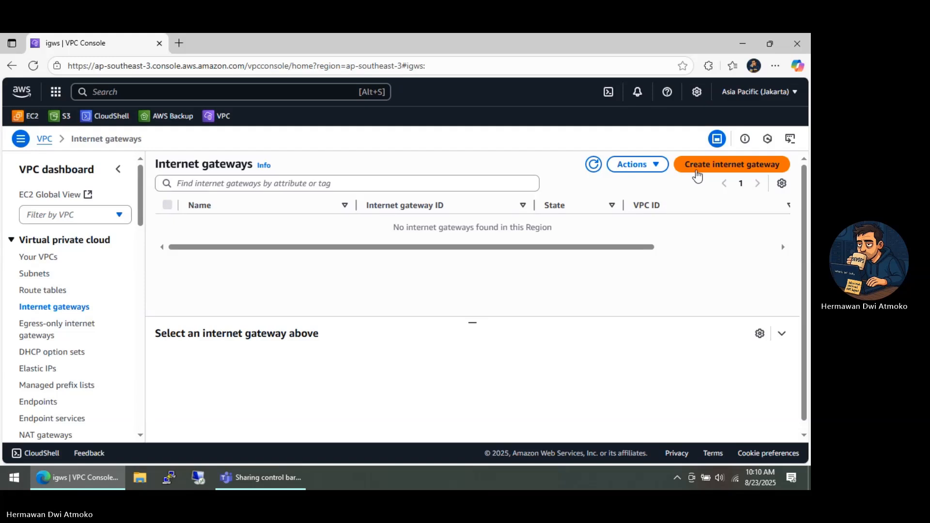
left_click(696, 170)
left_click(170, 255)
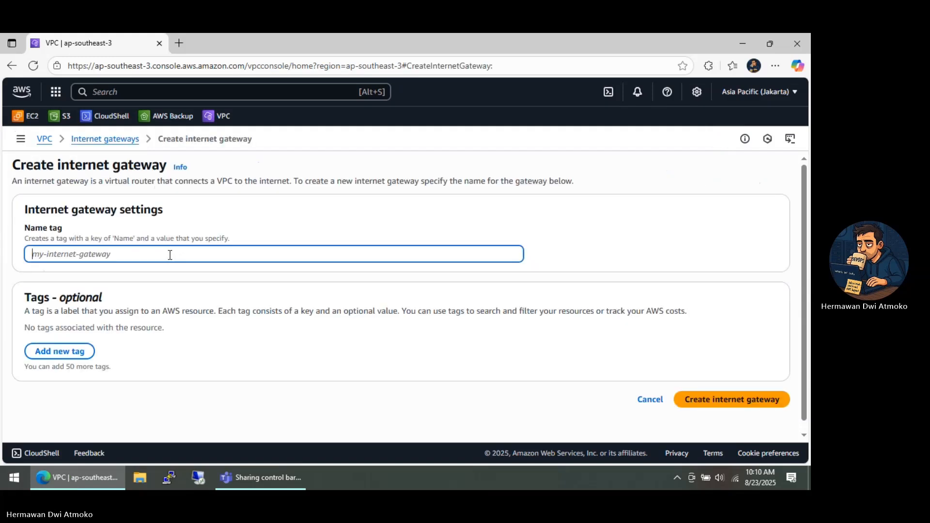
type("demo-igw")
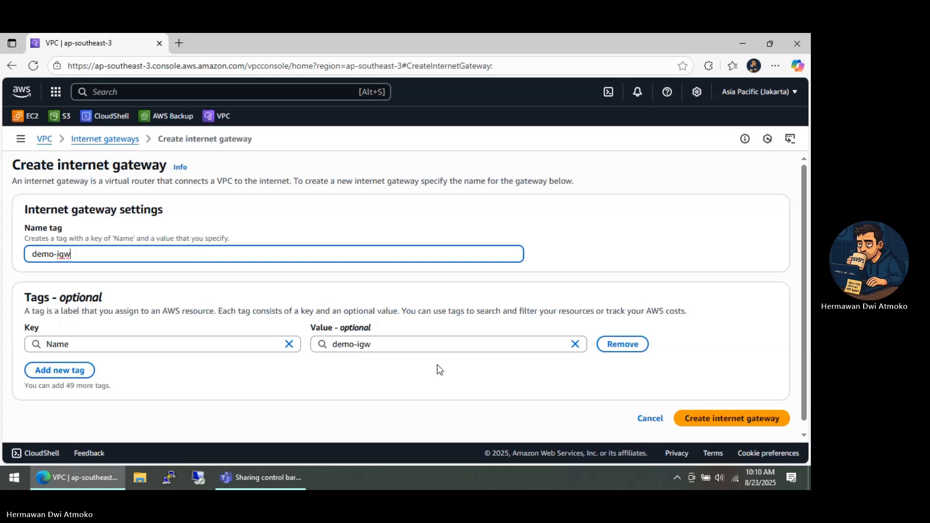
left_click(677, 416)
left_click(687, 418)
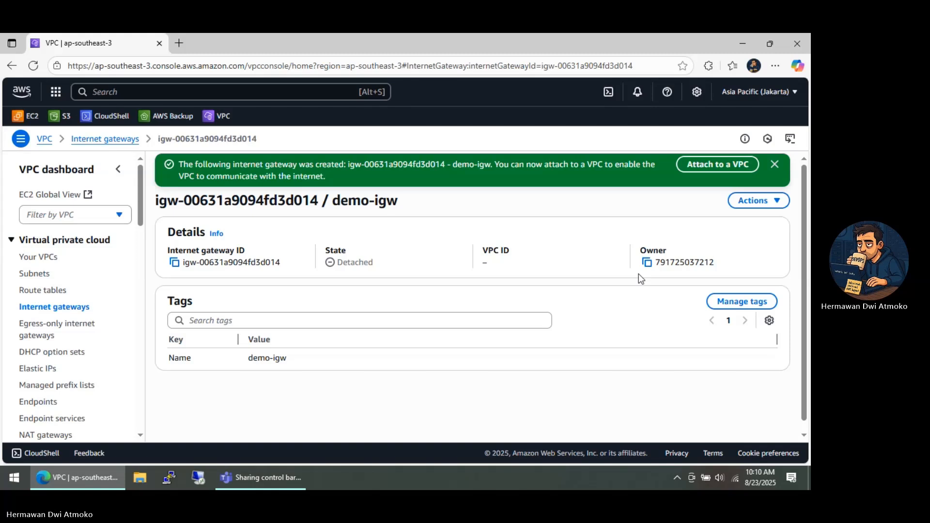
Attach the demo-igw internet gateway to demo-vpc
left_click(697, 164)
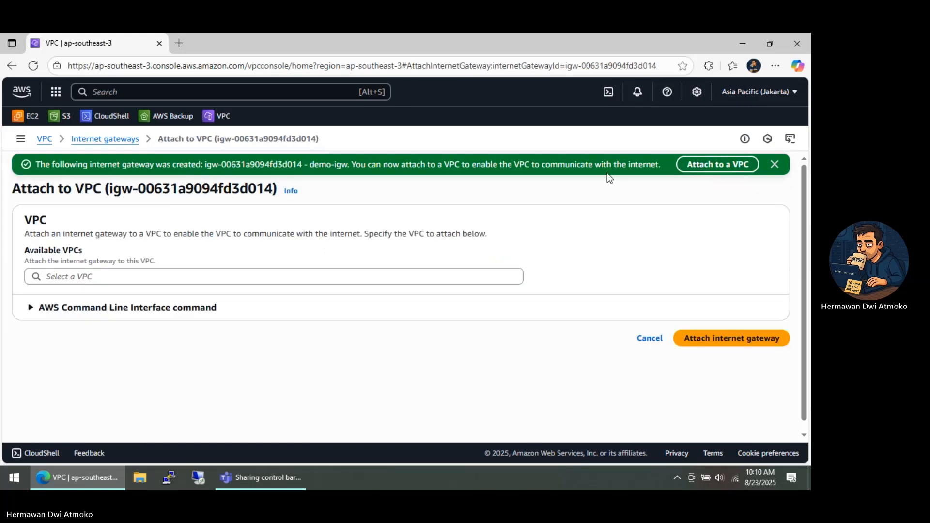
left_click(90, 276)
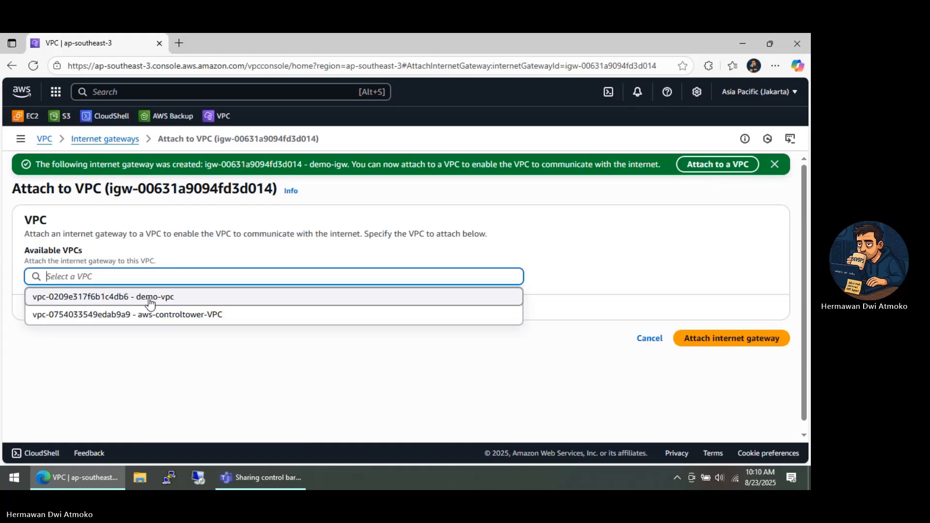
left_click(165, 298)
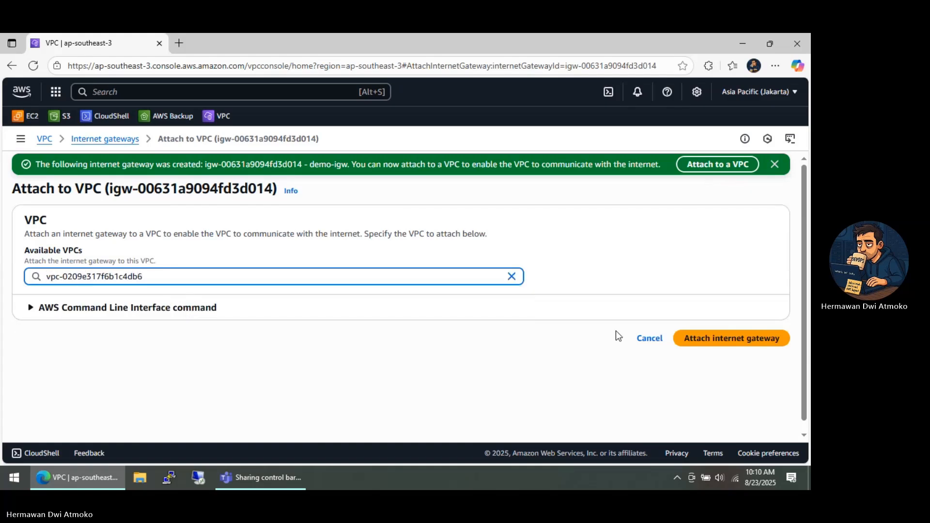
left_click(688, 338)
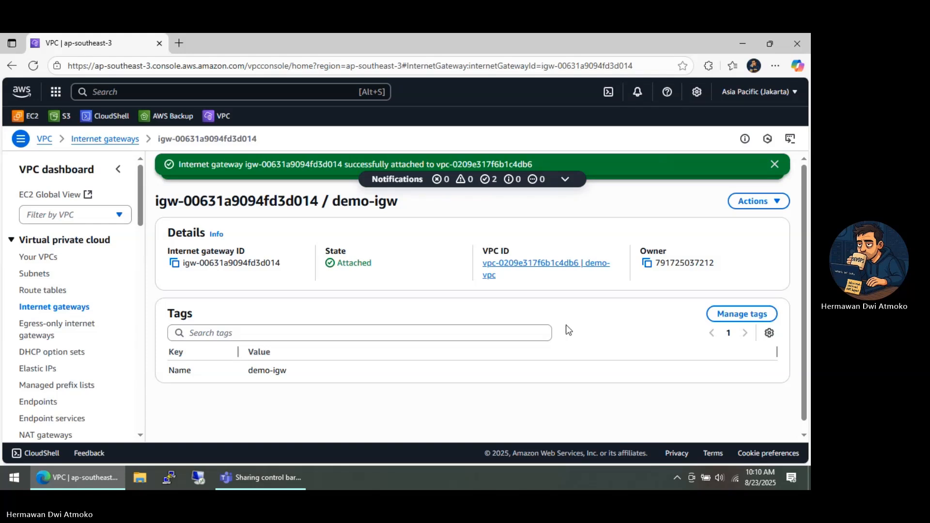
Create a route table named public-RT for demo-vpc
left_click(42, 291)
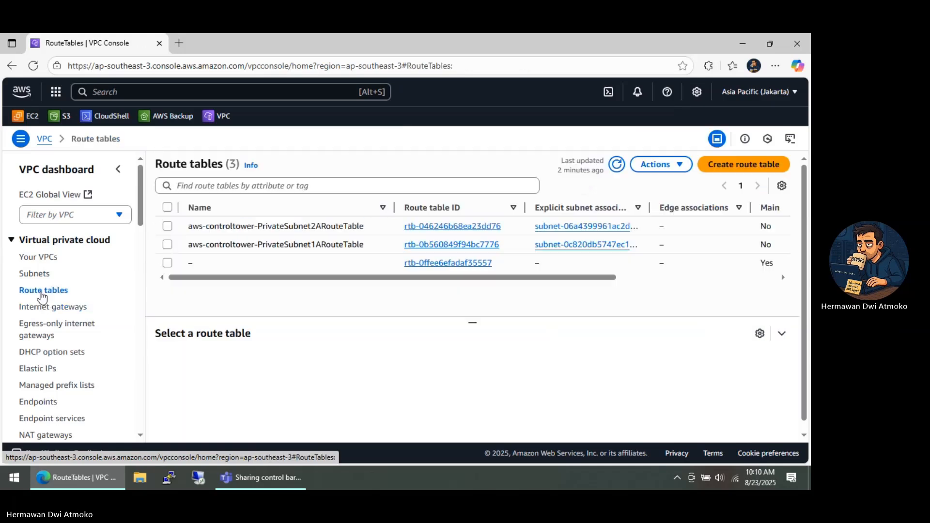
left_click(719, 167)
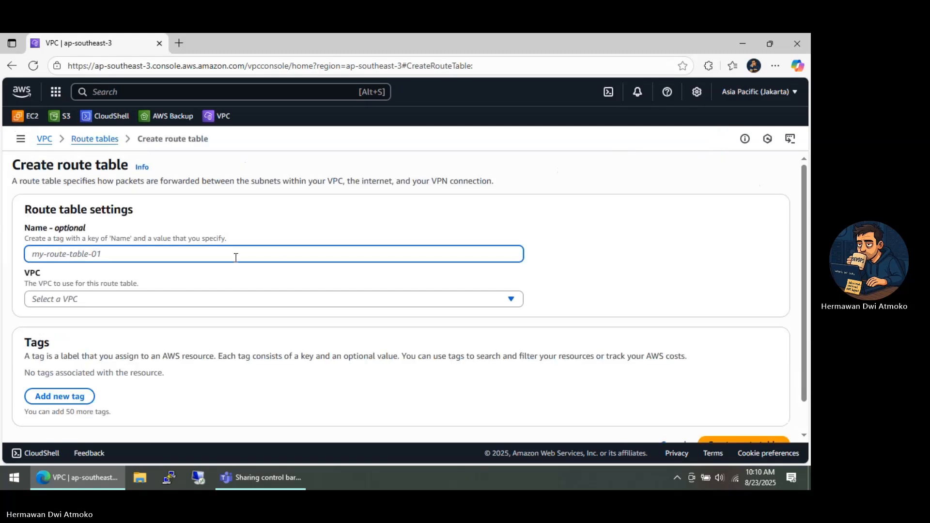
type("public-")
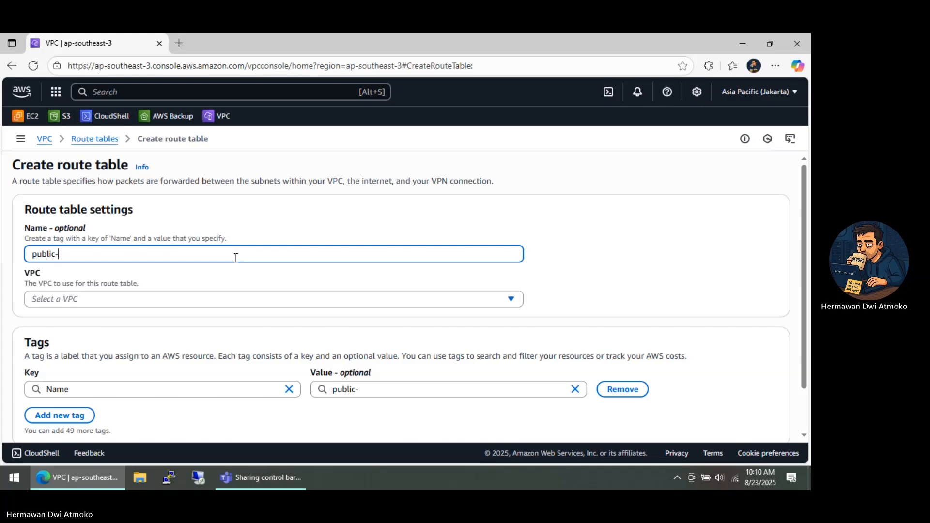
type("RT")
left_click(188, 298)
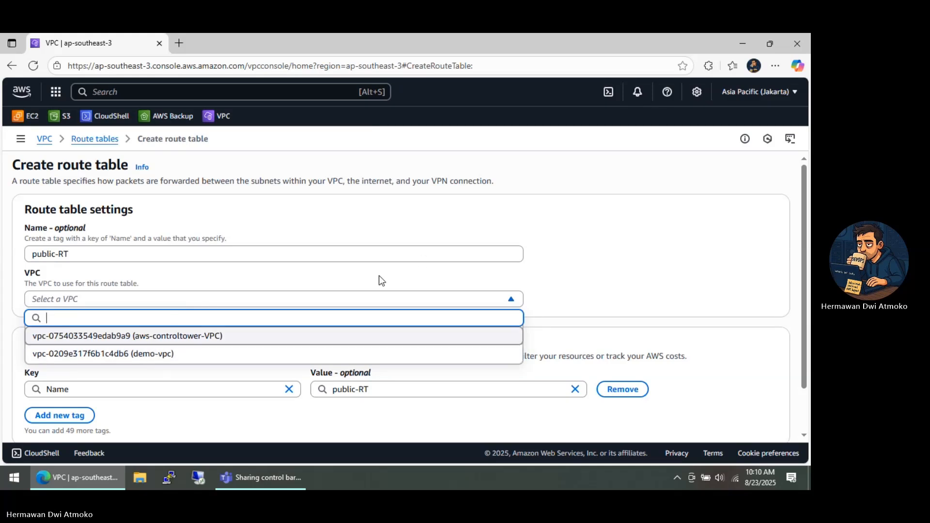
left_click(247, 360)
scroll(260, 339, "down", 2)
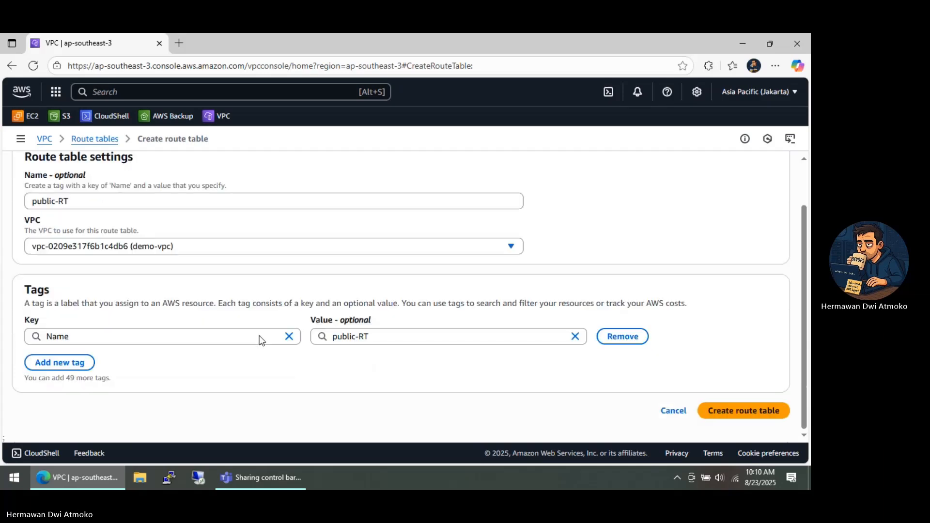
left_click(753, 412)
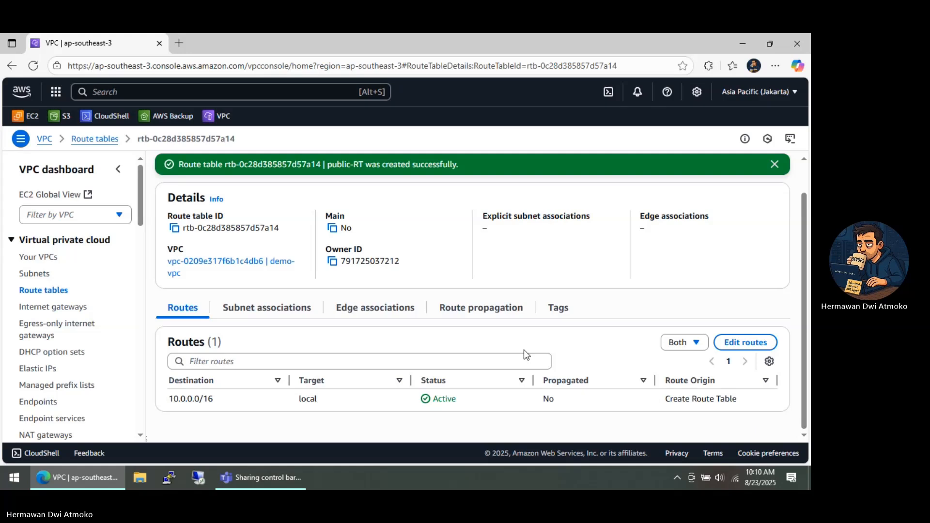
Add a route to public-RT with destination 0.0.0.0/0 targeting the demo-igw internet gateway, and save the routes
left_click(740, 349)
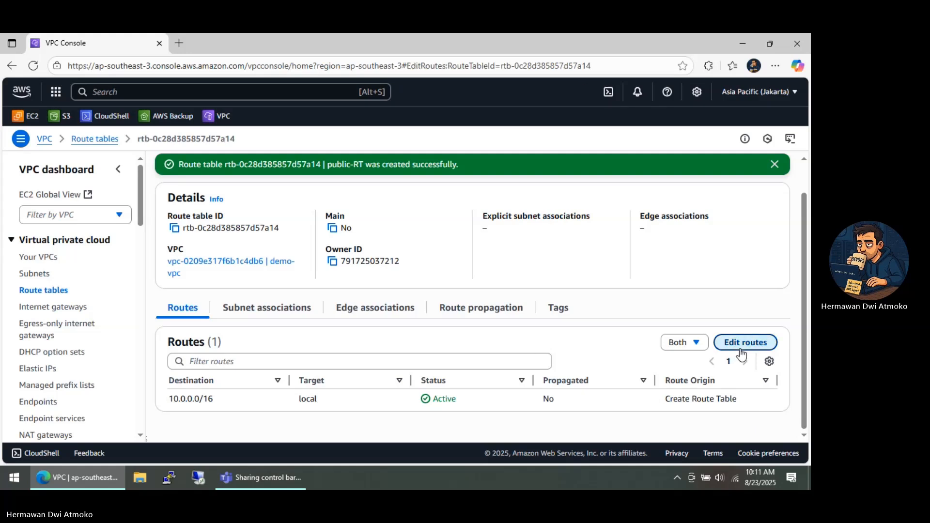
left_click(55, 261)
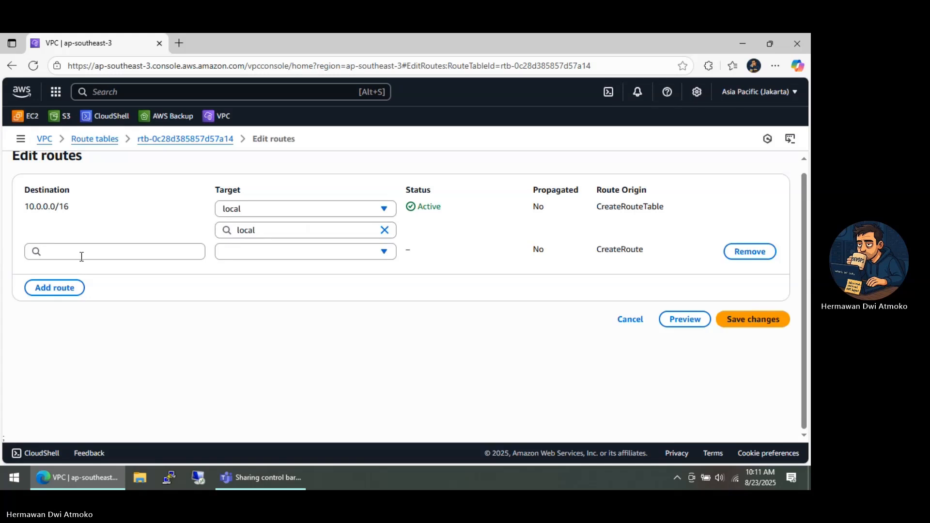
left_click(79, 253)
left_click(63, 270)
left_click(268, 251)
left_click(259, 341)
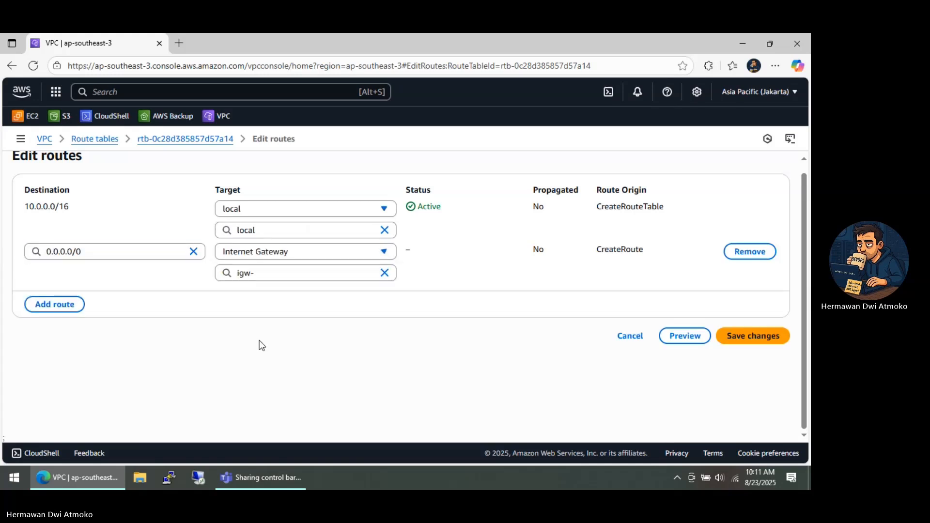
left_click(288, 273)
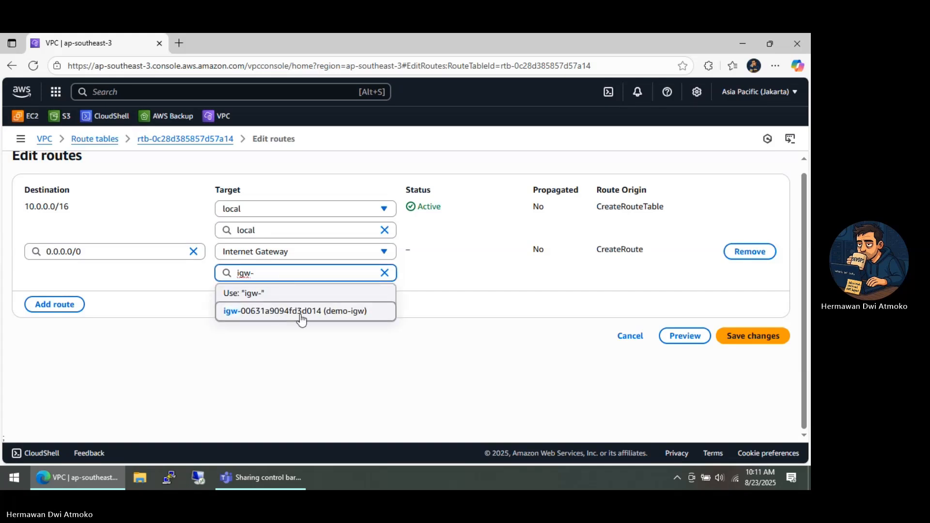
left_click(281, 314)
left_click(744, 339)
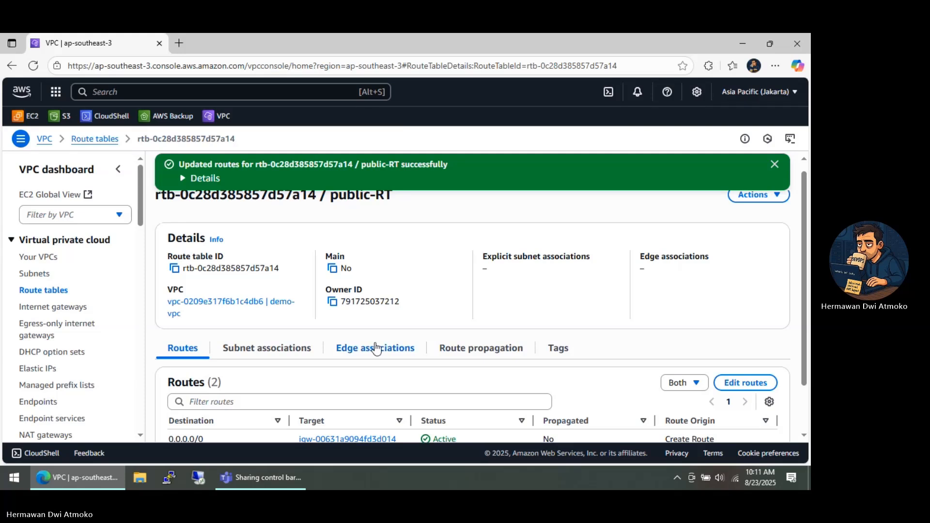
Associate public-subnet-1 explicitly with the public-RT route table and save the association
left_click(290, 351)
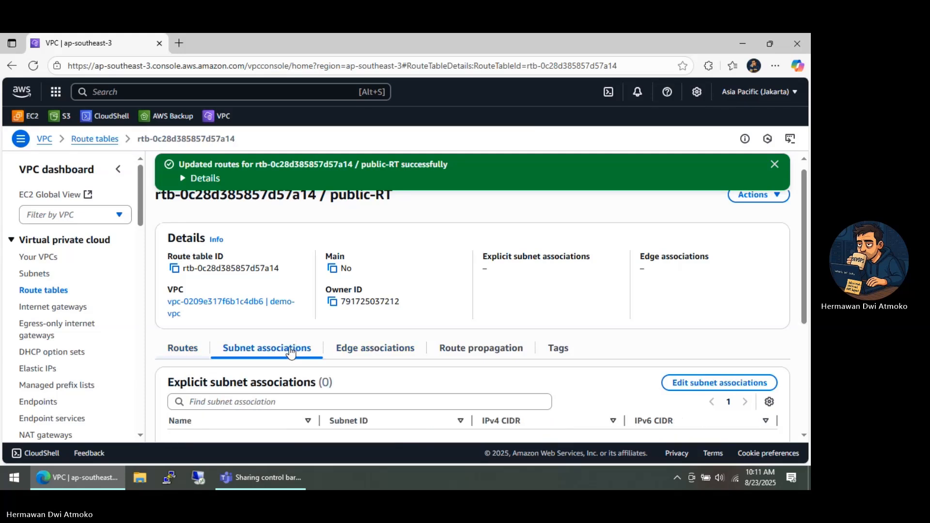
left_click(687, 381)
left_click(37, 256)
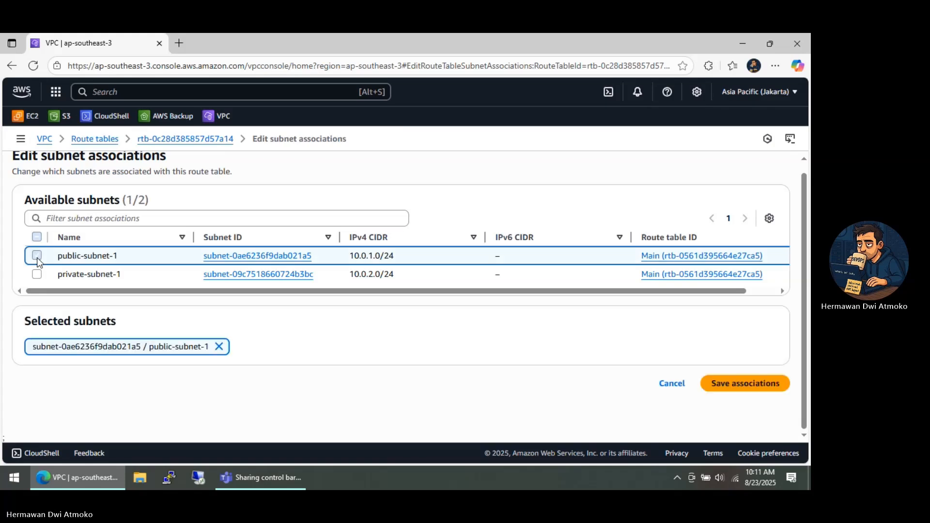
left_click(737, 389)
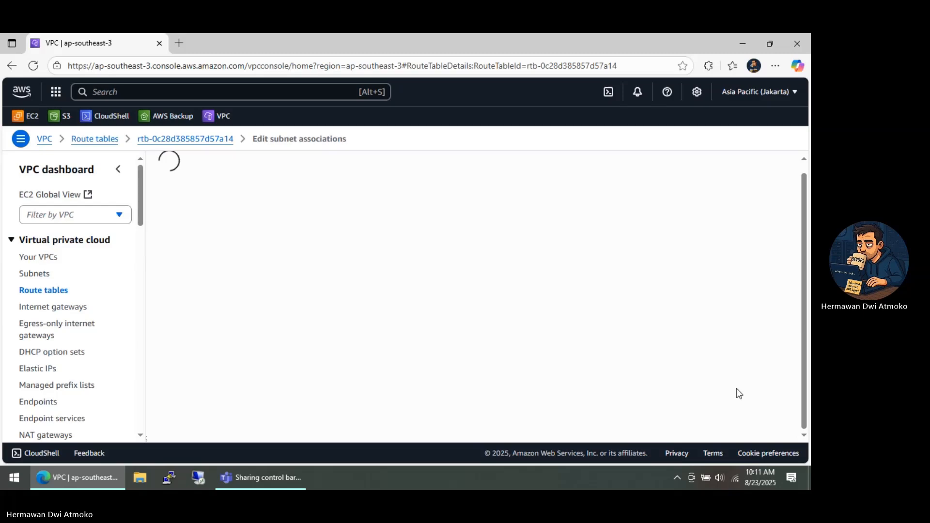
Create a second route table named private-RT for demo-vpc
left_click(48, 291)
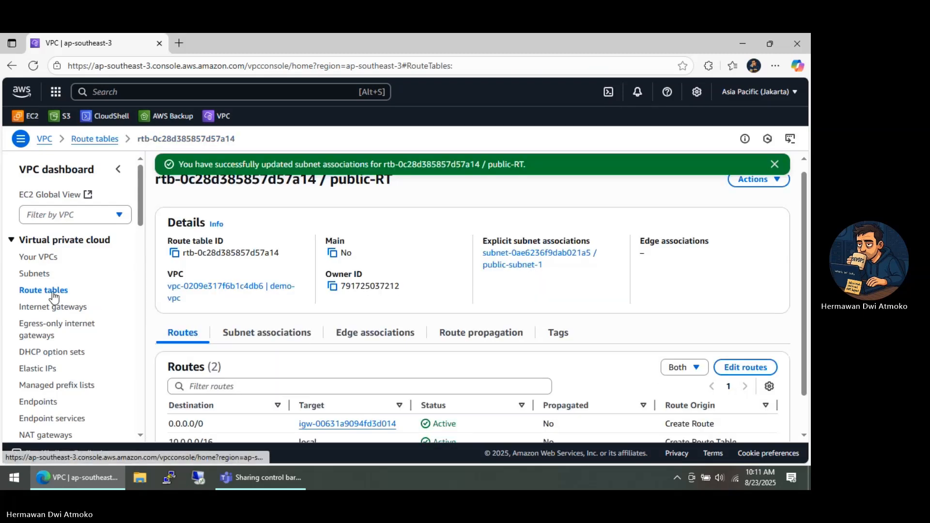
left_click(726, 190)
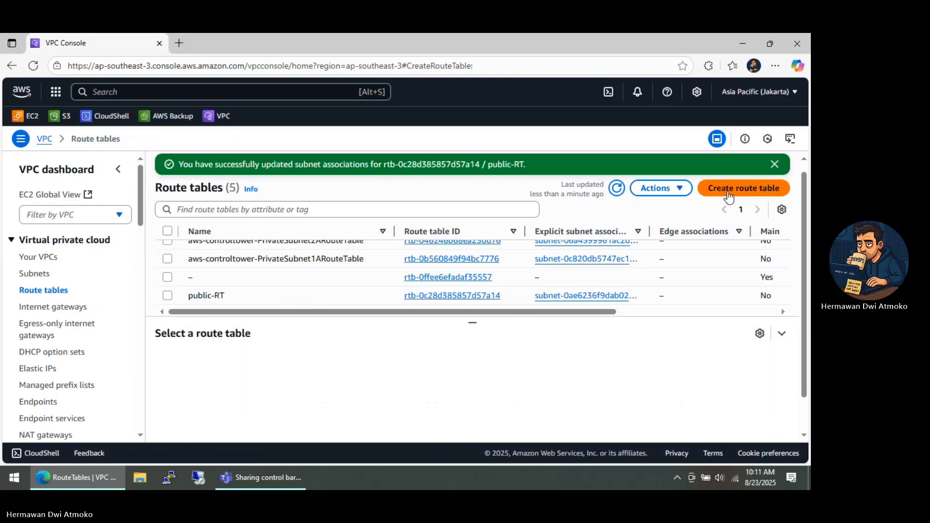
type("p")
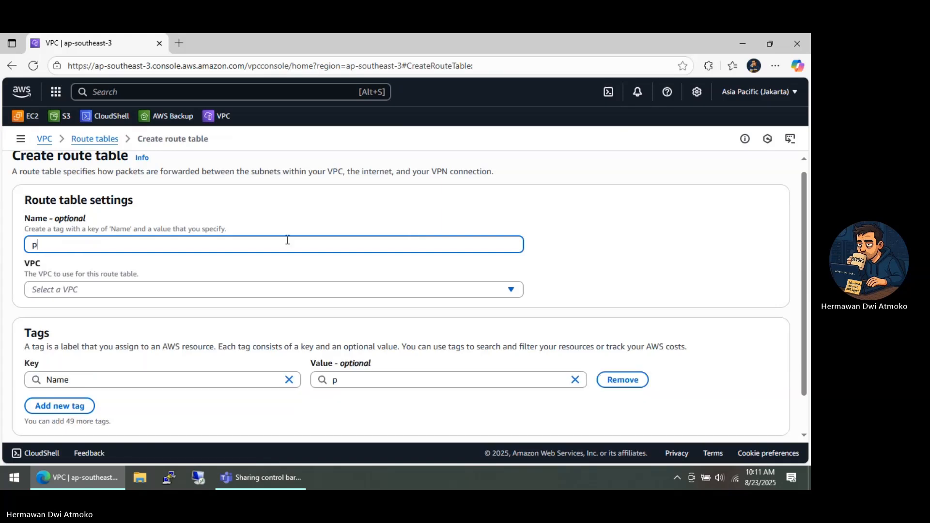
type("rivate-RT")
left_click(231, 291)
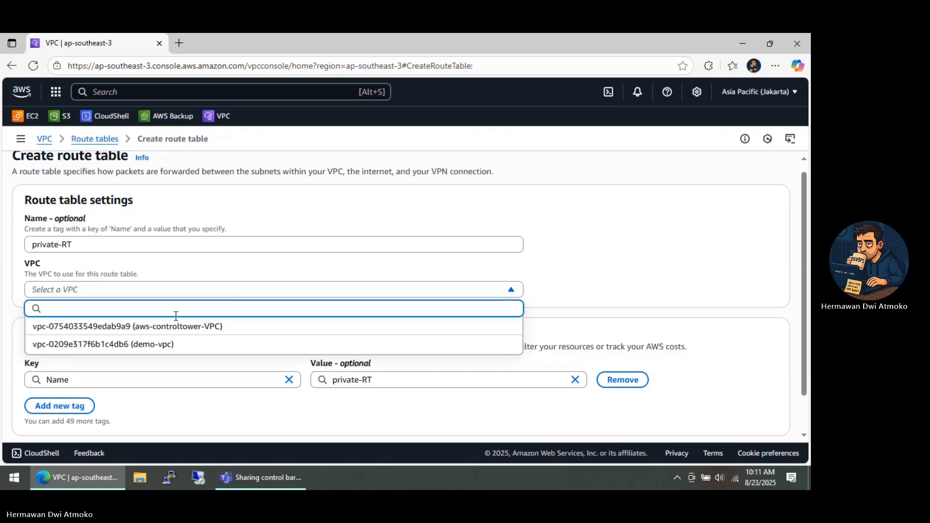
left_click(183, 342)
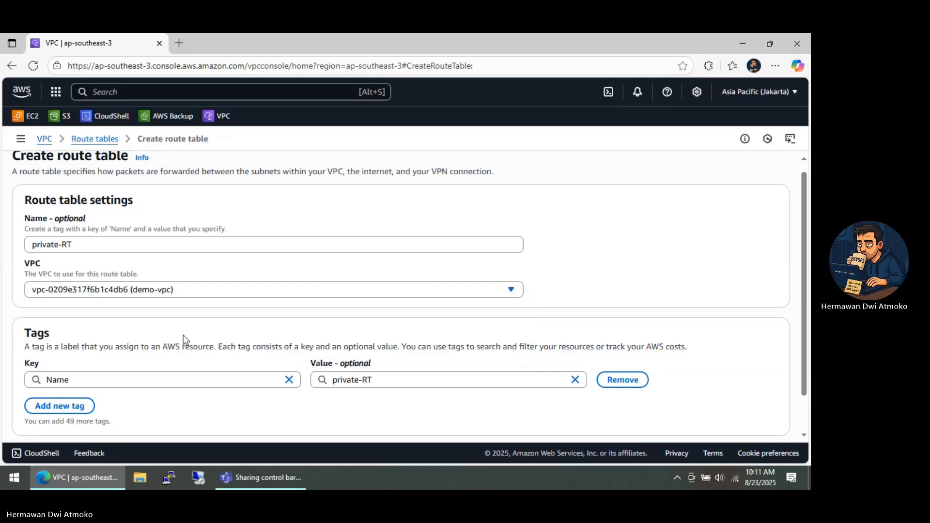
scroll(619, 374, "down", 2)
left_click(713, 407)
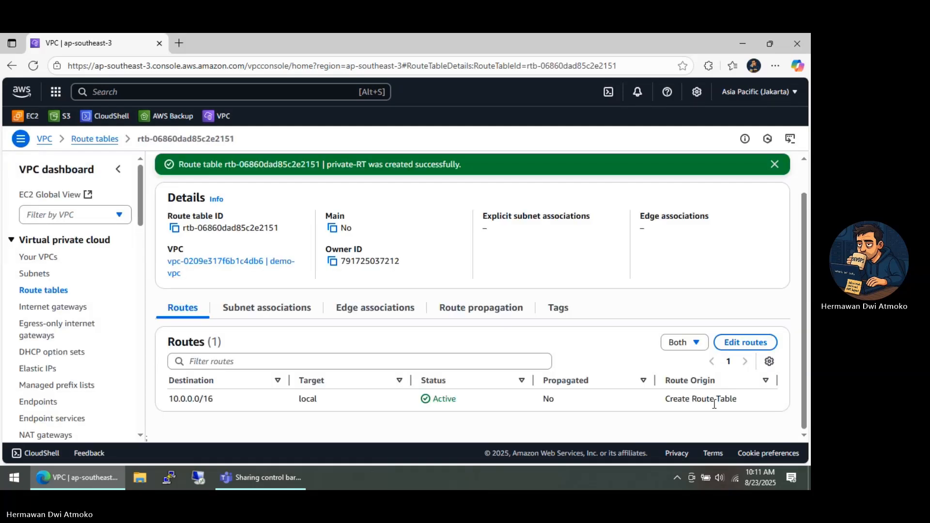
Associate private-subnet-1 explicitly with the private-RT route table and save the association
left_click(266, 315)
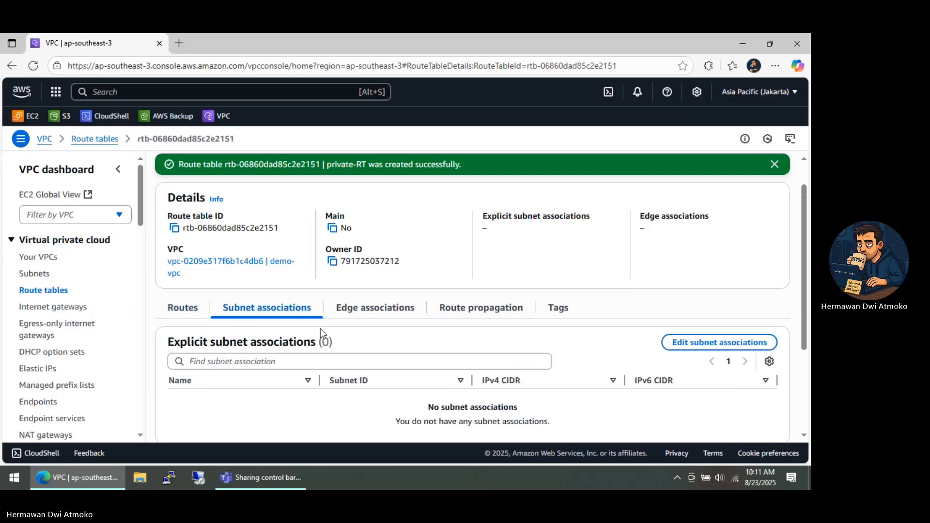
left_click(673, 345)
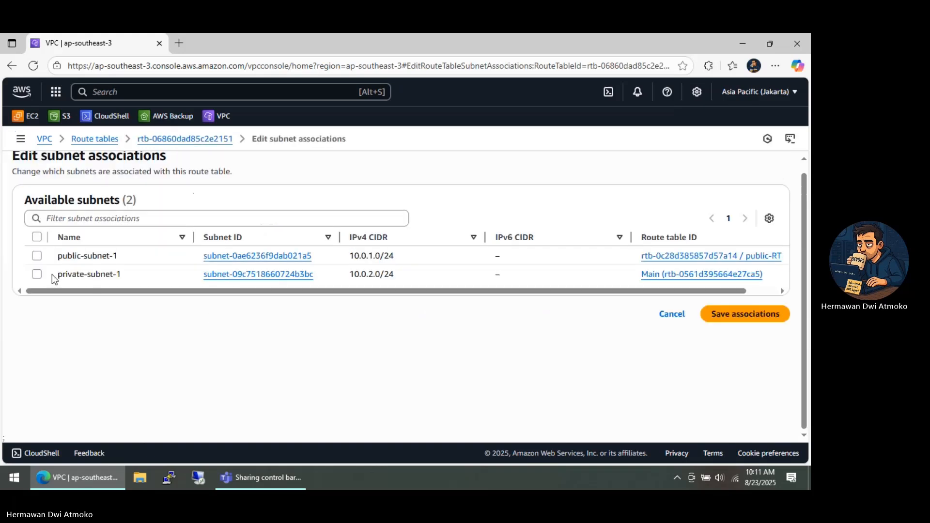
left_click(37, 274)
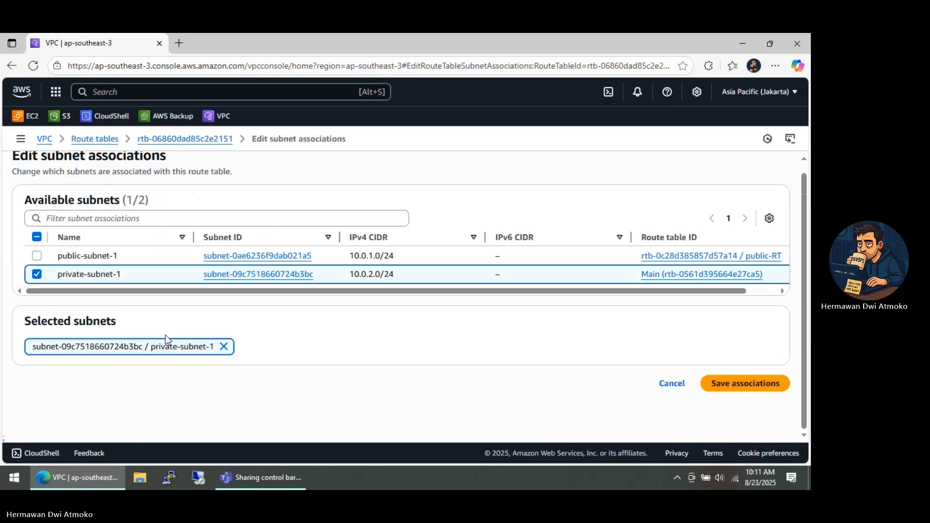
left_click(735, 387)
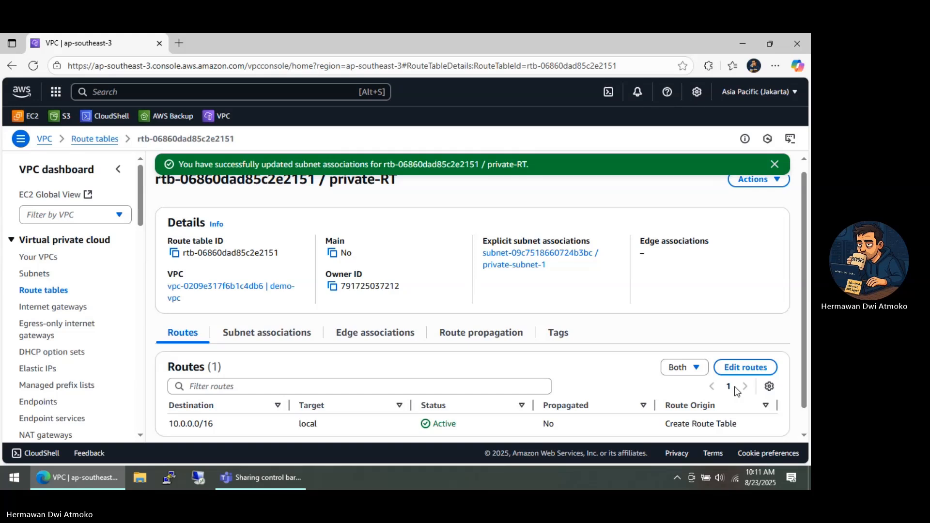
scroll(735, 387, "down", 1)
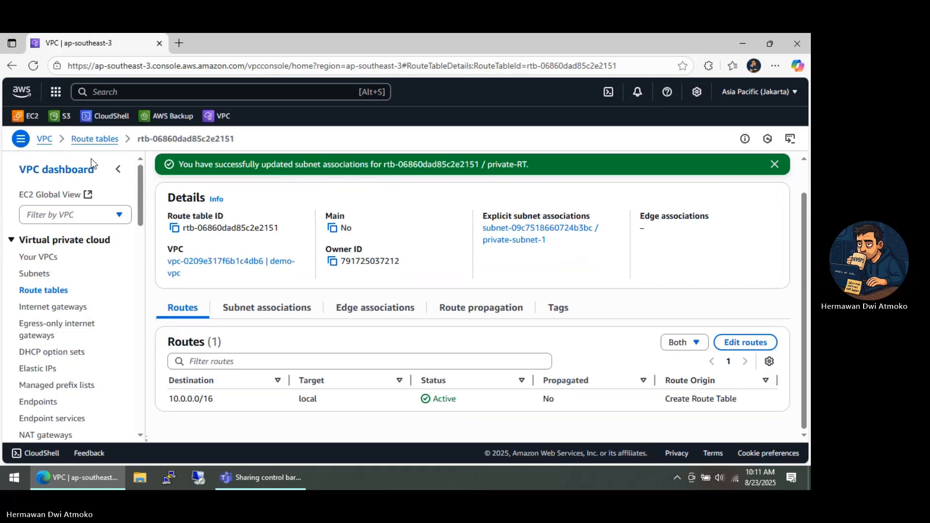
Open the EC2 console in a new browser tab and go to its list of key pairs
right_click(33, 122)
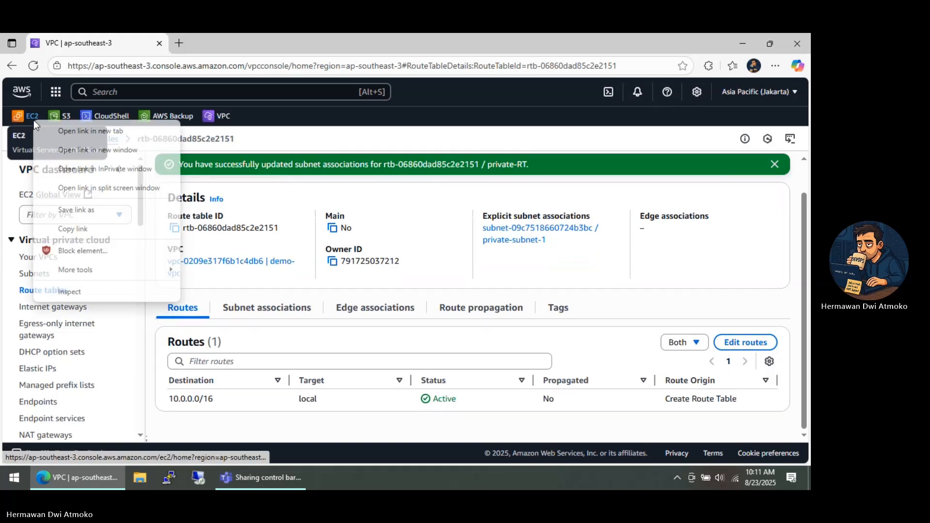
left_click(52, 128)
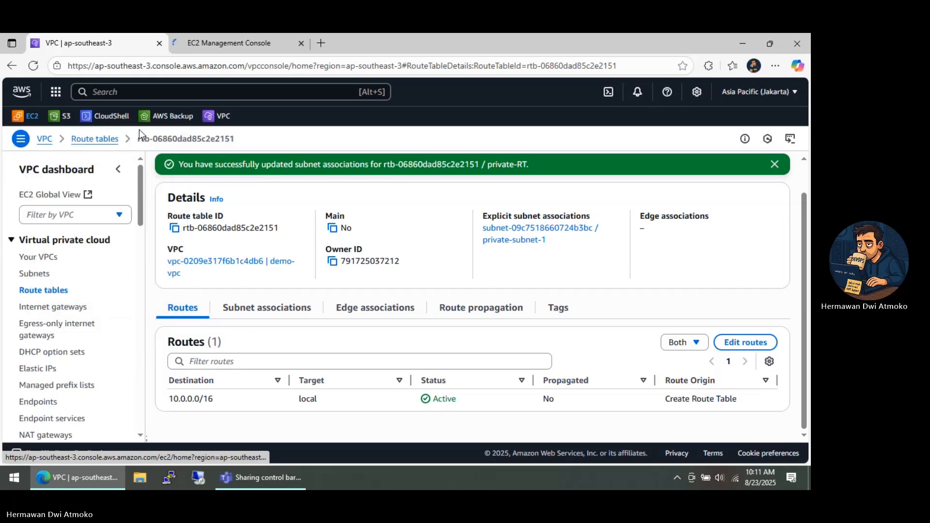
left_click(232, 46)
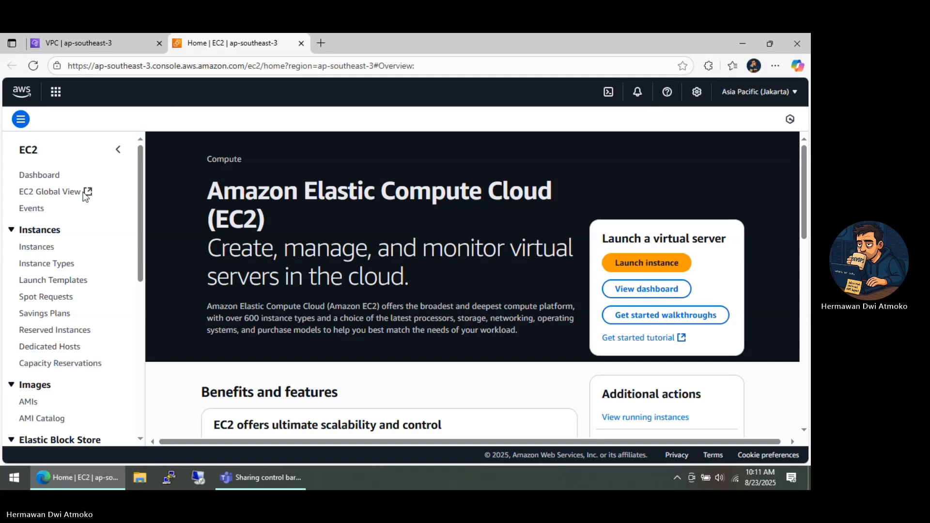
scroll(80, 197, "down", 3)
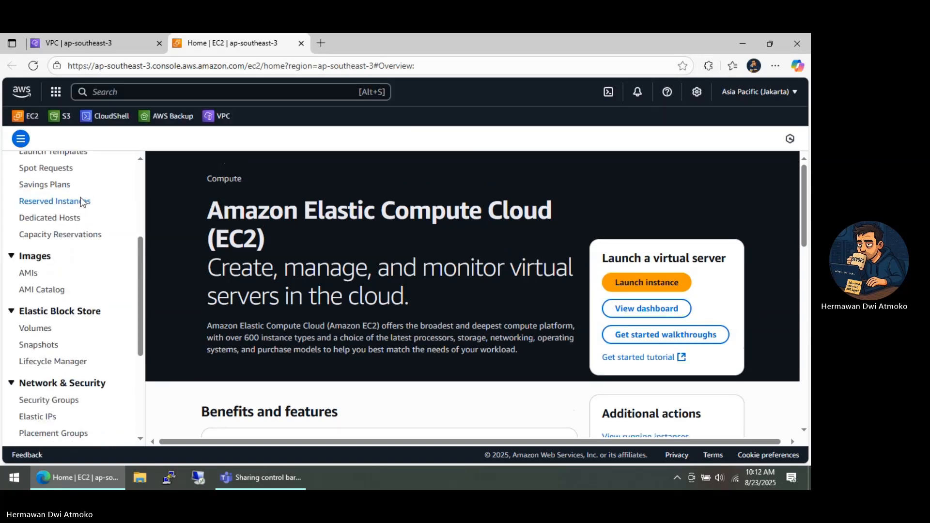
scroll(80, 196, "down", 1)
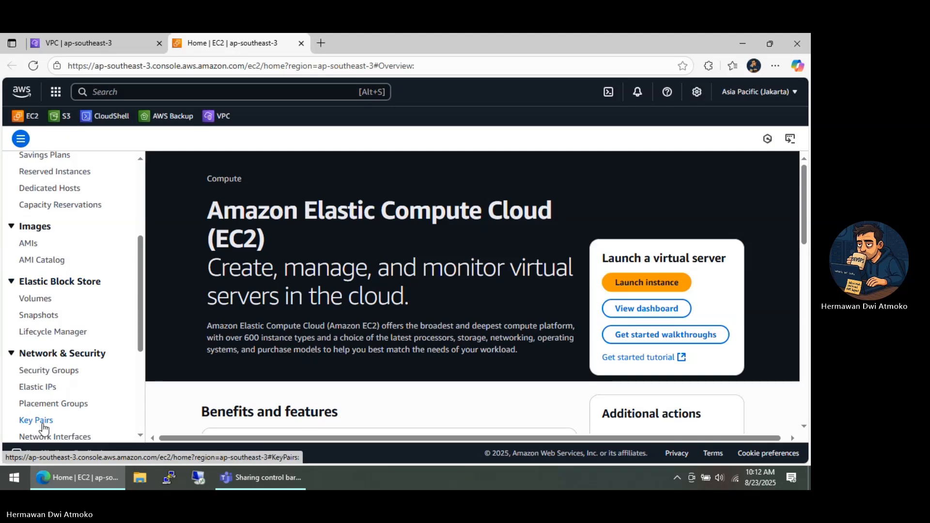
left_click(44, 427)
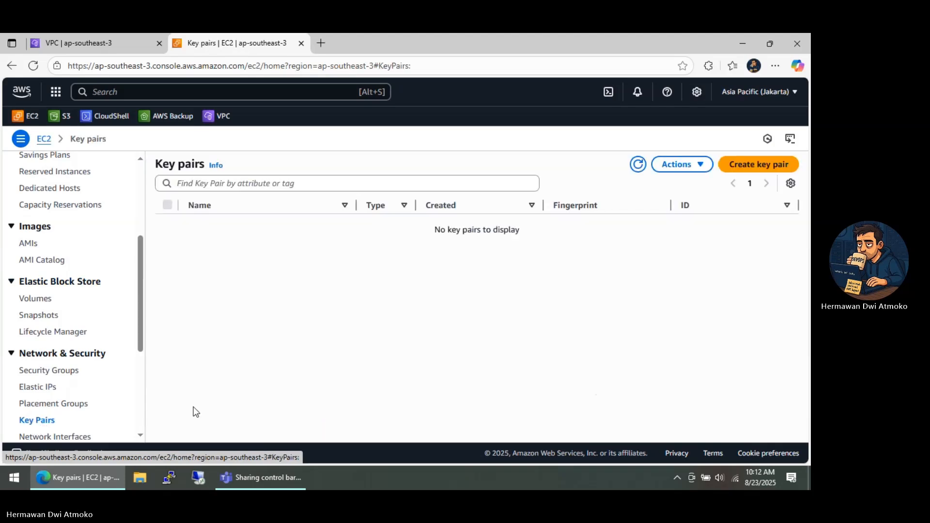
Create an RSA key pair named demo-keypair with the .pem private key file format
left_click(740, 164)
left_click(155, 248)
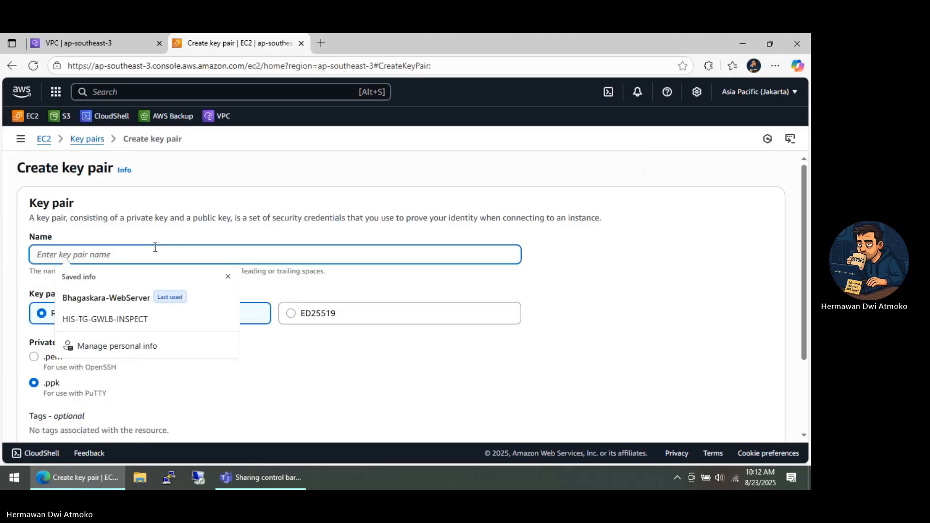
type("demo")
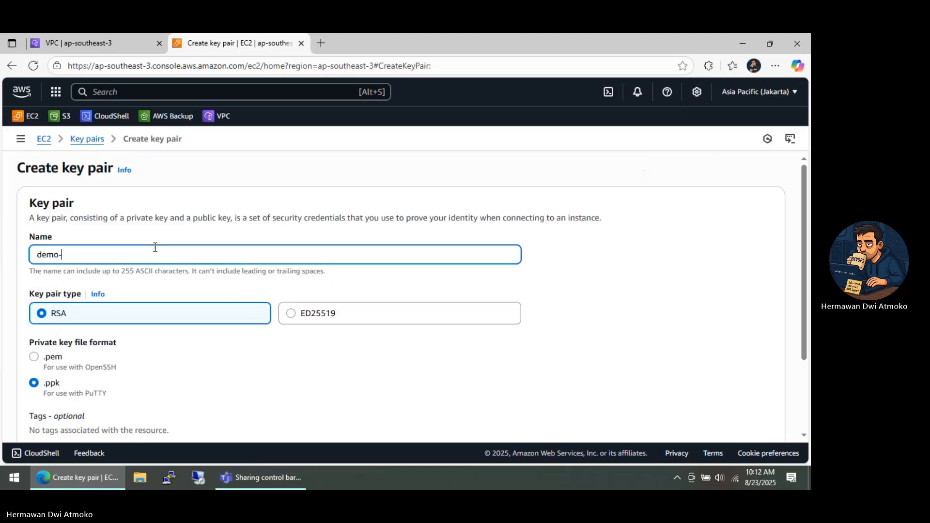
type("-keypair")
left_click(65, 321)
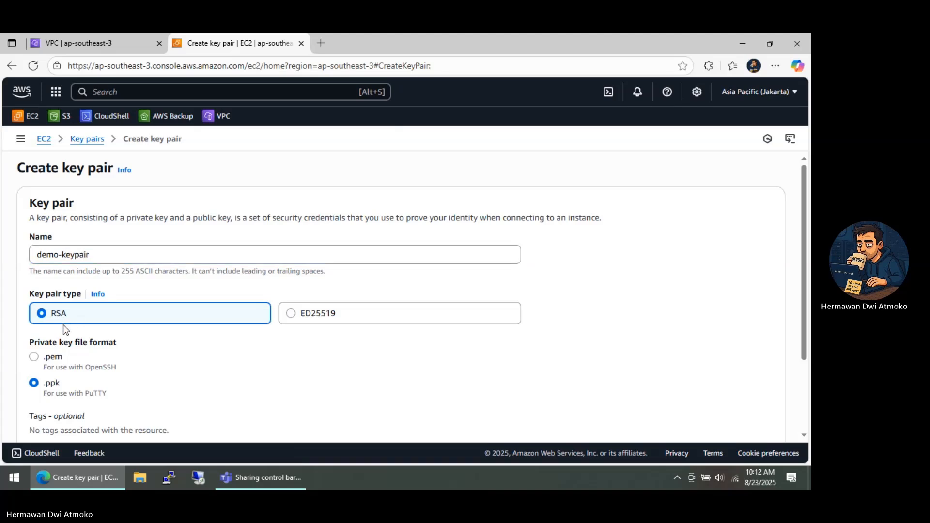
left_click(52, 360)
scroll(205, 359, "down", 2)
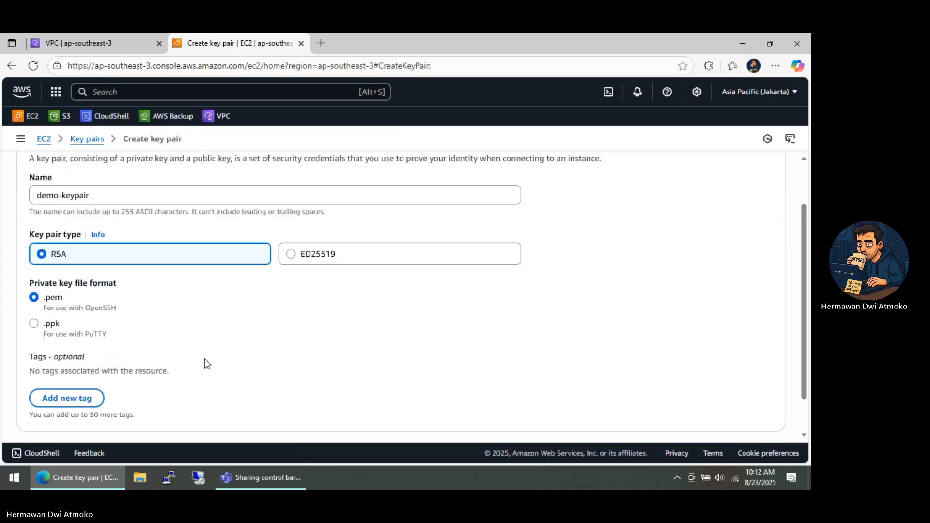
left_click(721, 414)
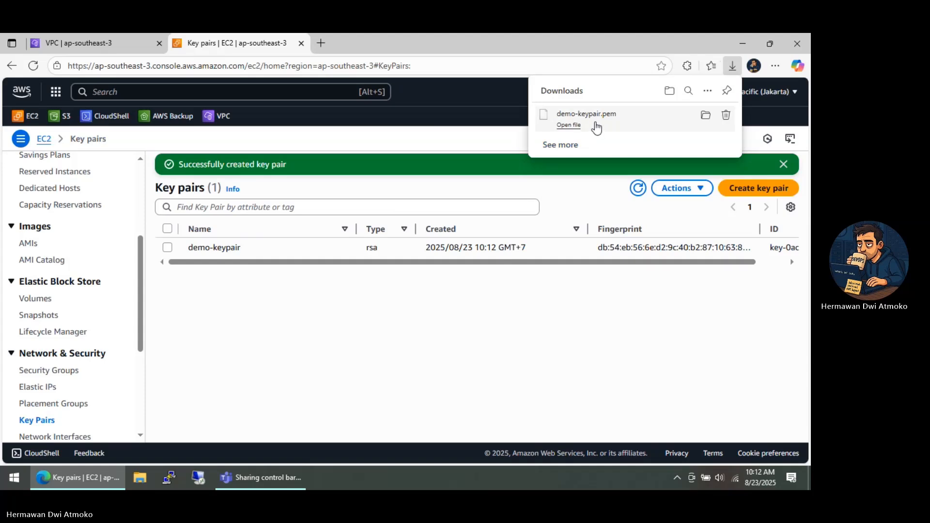
Start launching a new EC2 instance from the instances list and name it Bhagaskara-EC2-Public
scroll(58, 265, "up", 4)
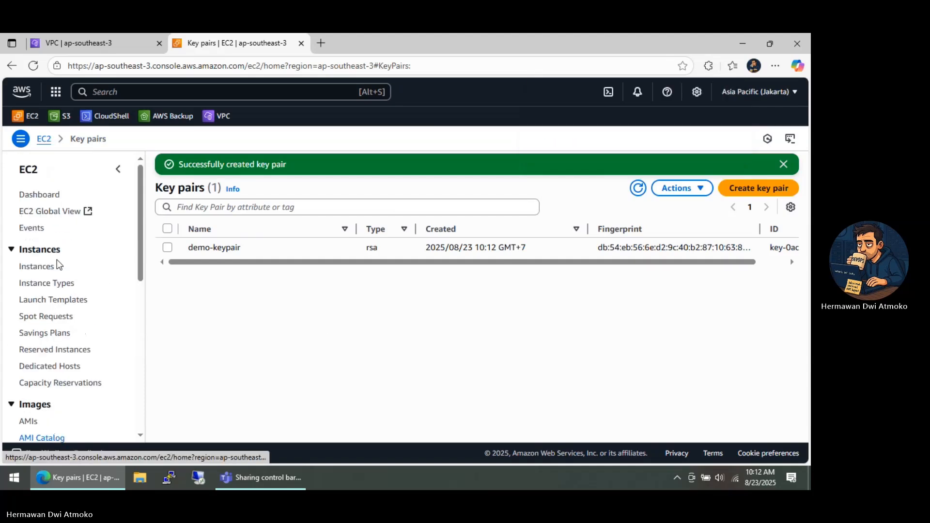
left_click(30, 271)
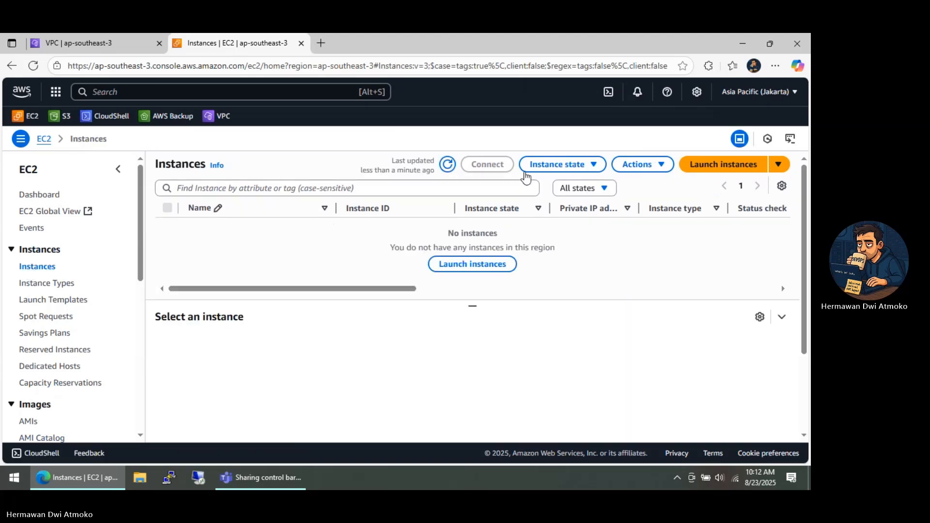
left_click(695, 168)
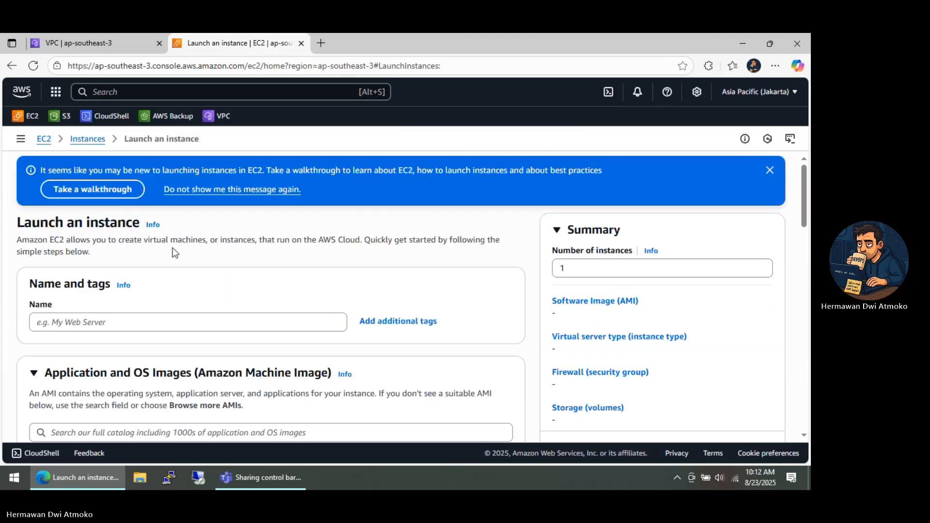
left_click(183, 261)
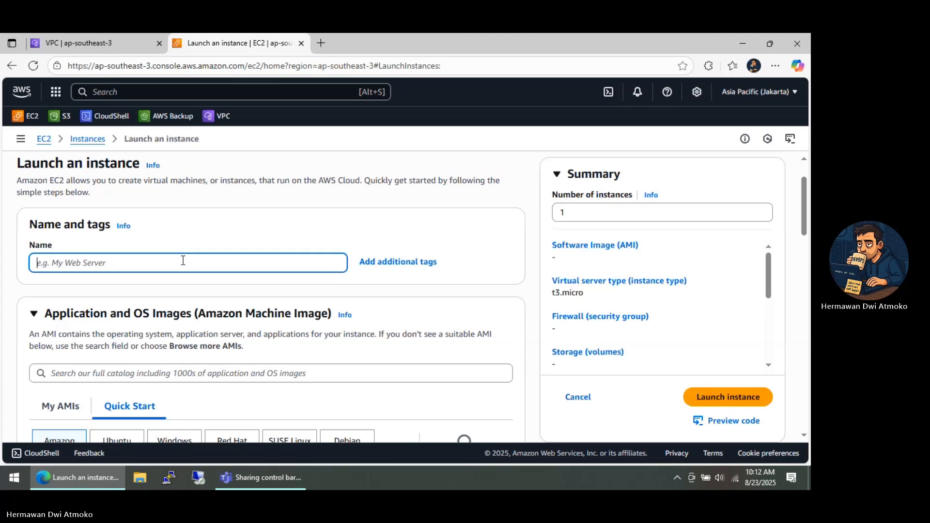
type("Bhagaskar")
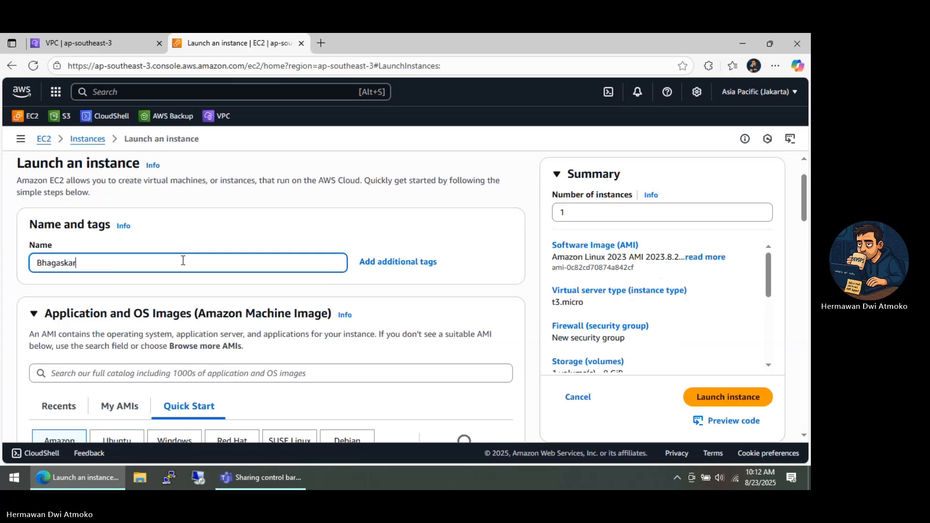
type("a-EC2-Public")
Choose the Windows image Microsoft Windows Server 2025 Base and set the instance type to t3.medium
scroll(183, 261, "down", 4)
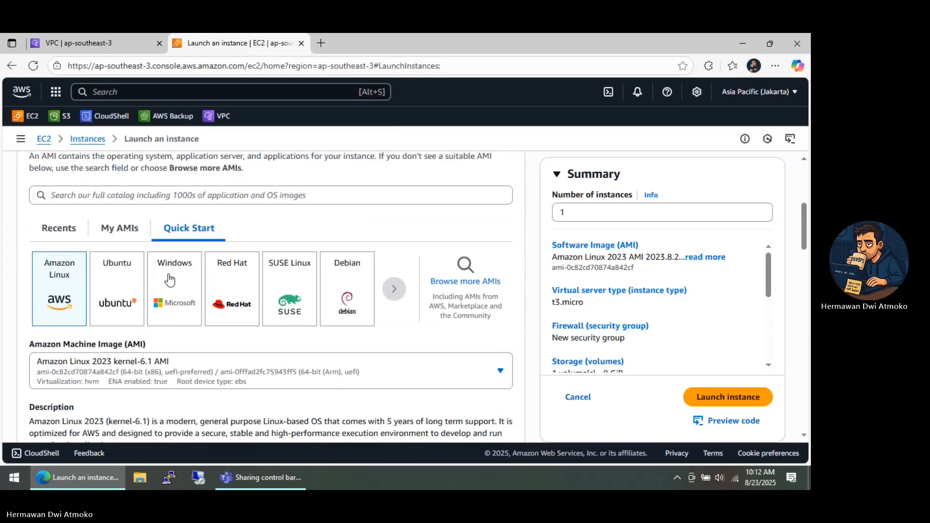
left_click(157, 311)
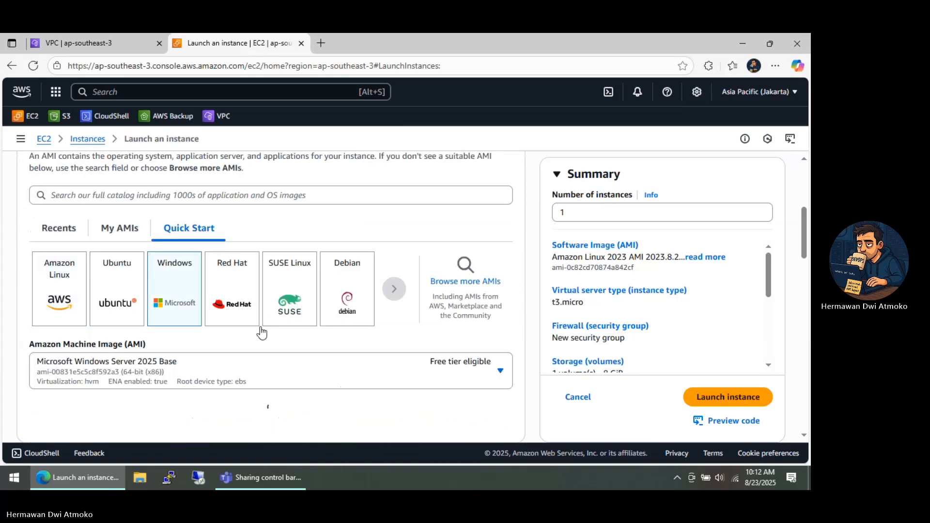
scroll(241, 344, "down", 1)
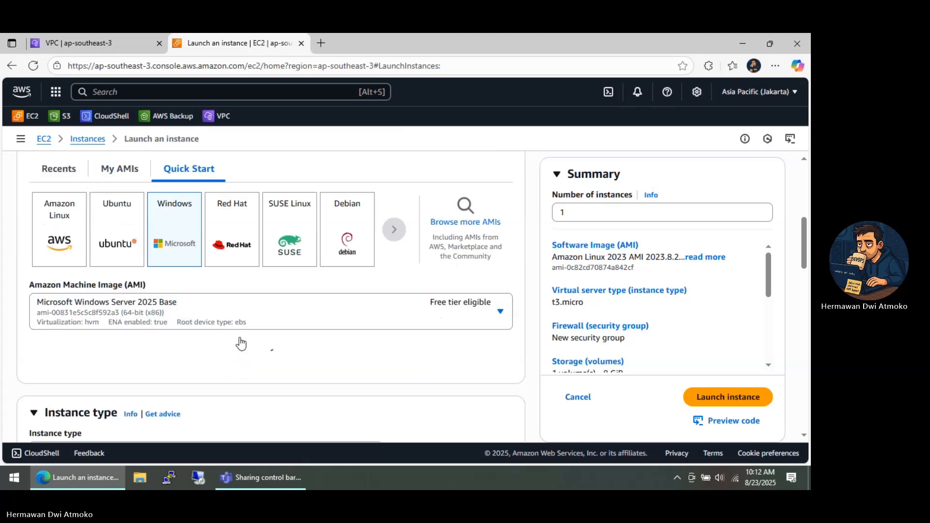
scroll(241, 344, "down", 2)
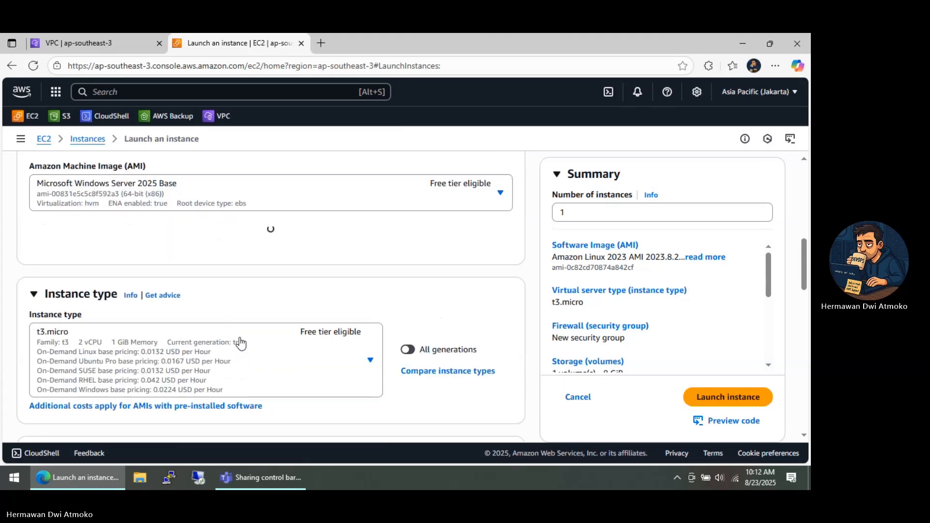
scroll(239, 342, "down", 2)
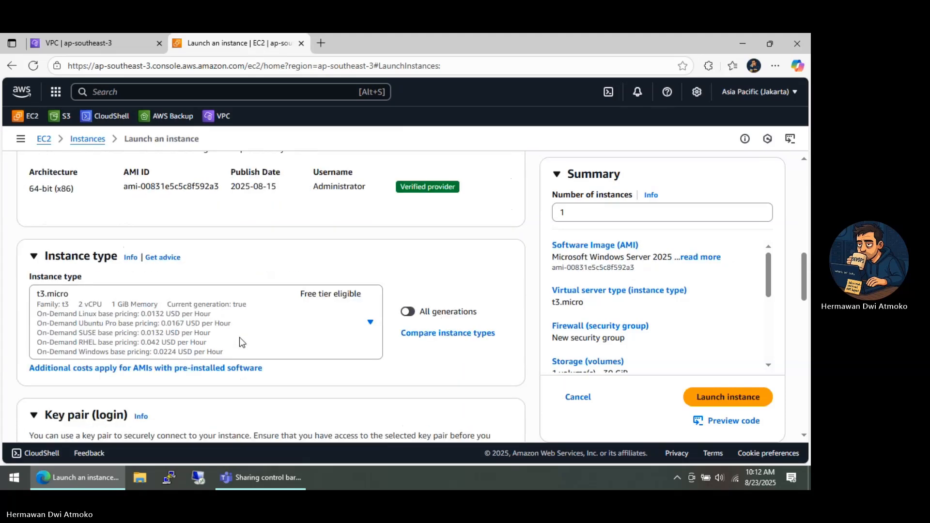
left_click(270, 339)
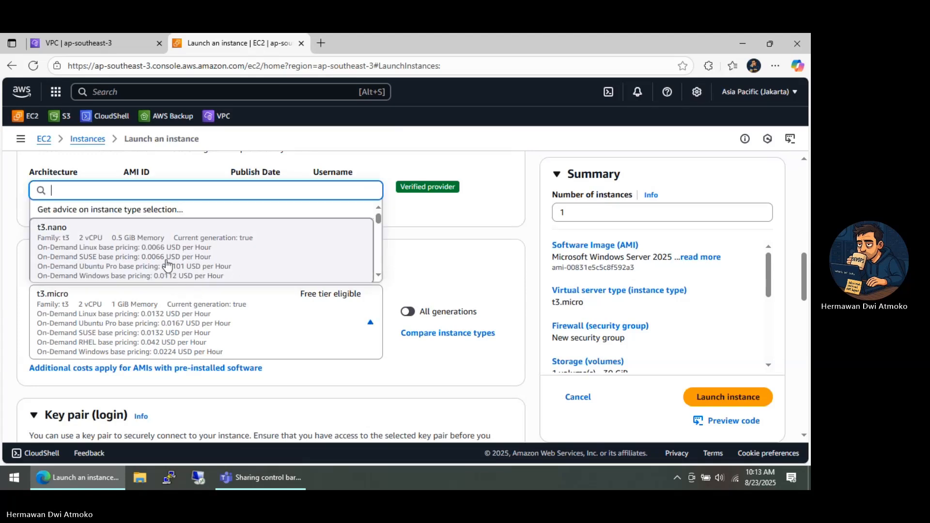
scroll(162, 255, "down", 3)
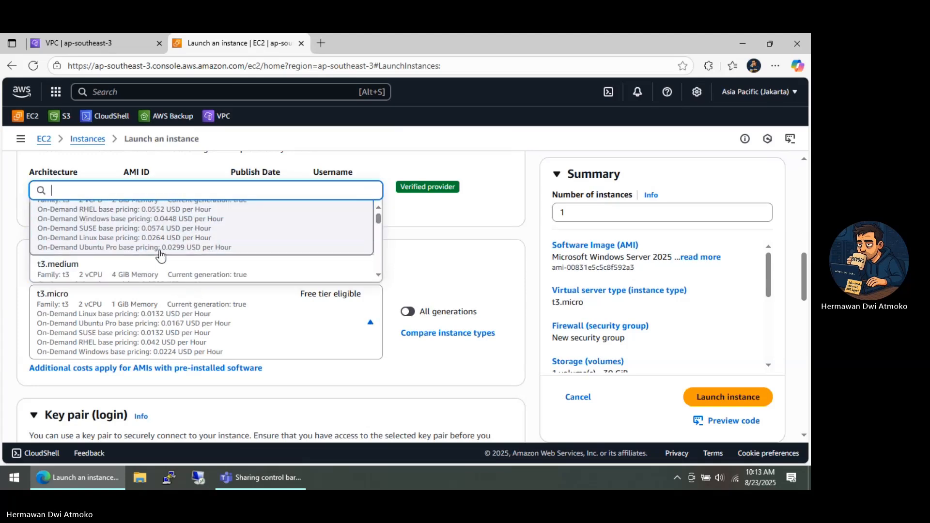
scroll(162, 255, "down", 2)
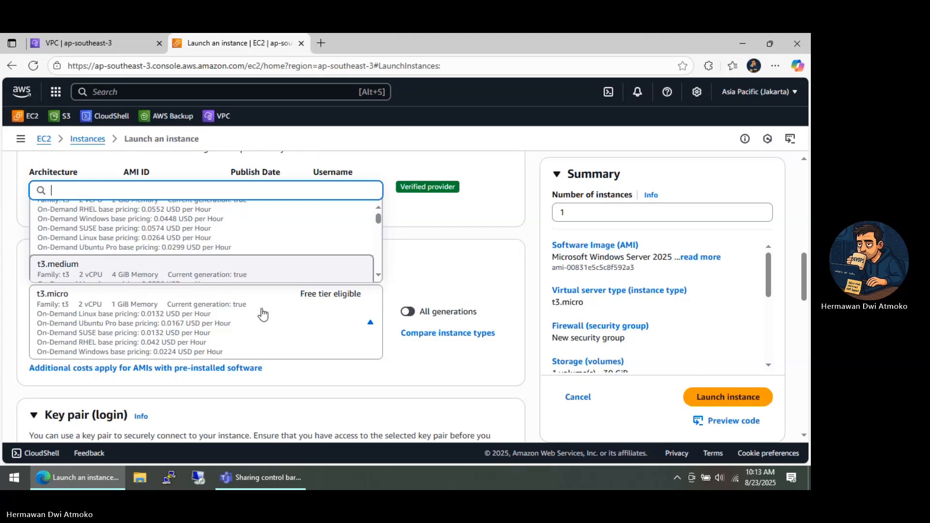
left_click(336, 270)
Select demo-keypair as the instance's login key pair
scroll(157, 292, "down", 3)
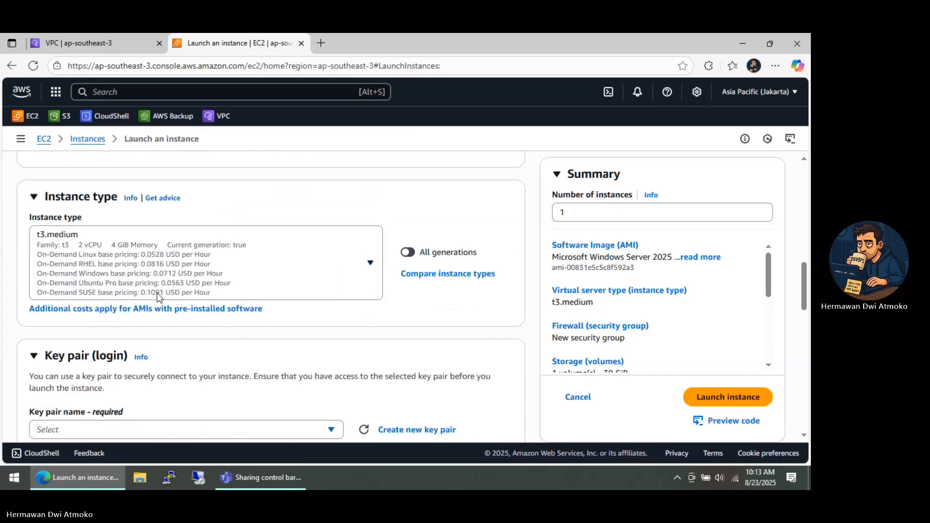
left_click(151, 311)
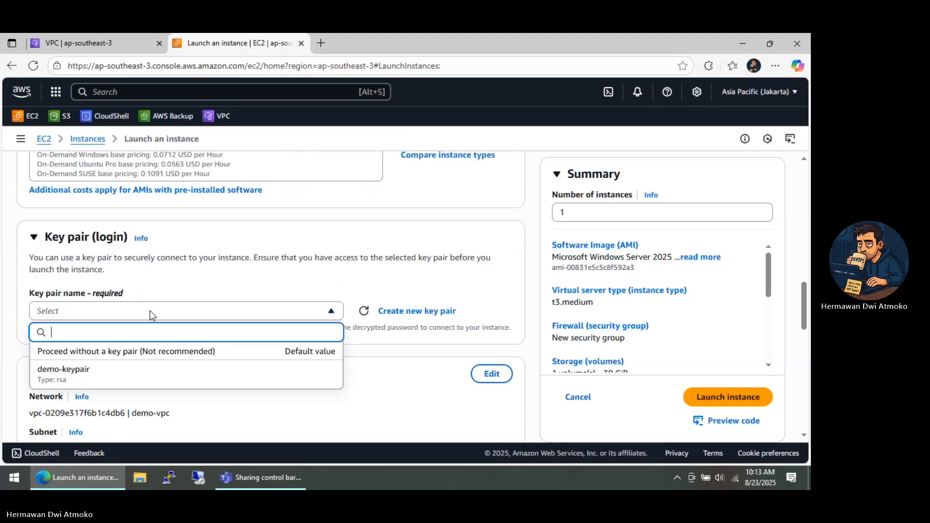
left_click(78, 371)
Edit the network settings to use demo-vpc and public-subnet-1, with auto-assign public IP enabled
scroll(160, 334, "down", 4)
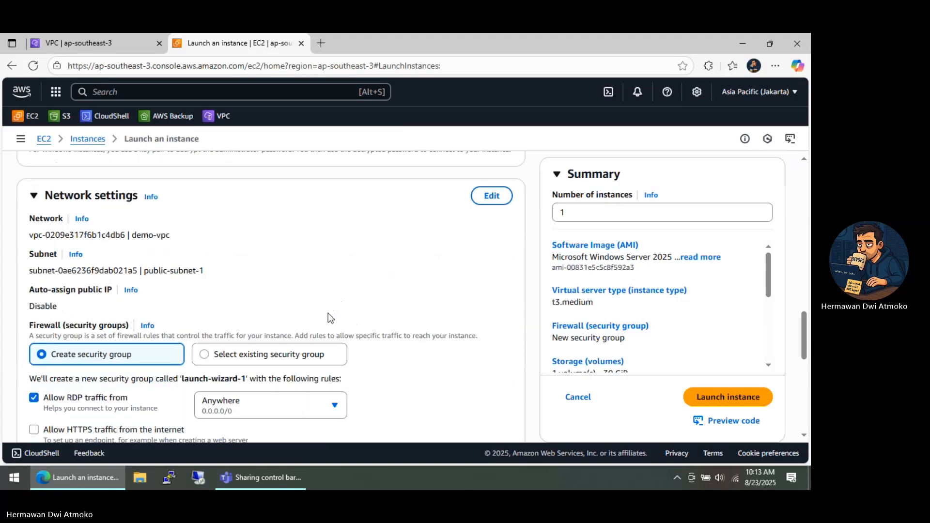
left_click(496, 204)
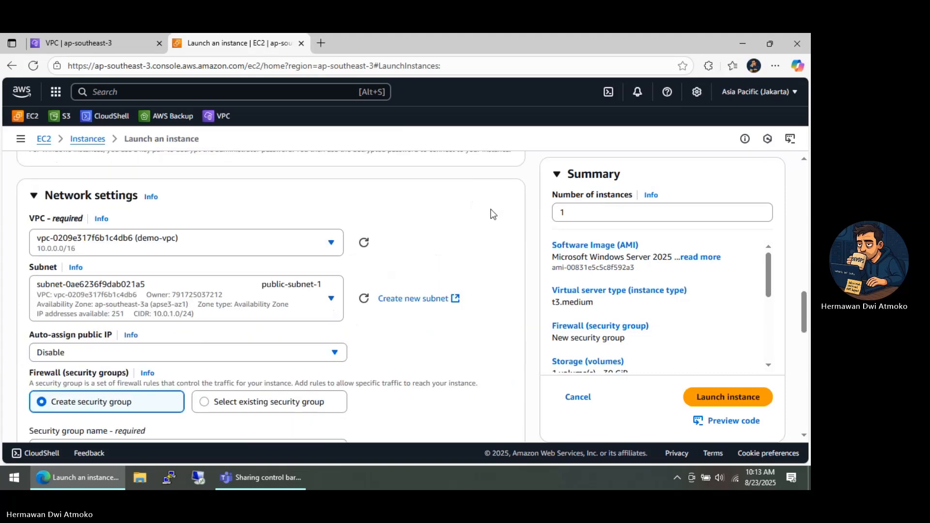
left_click(231, 247)
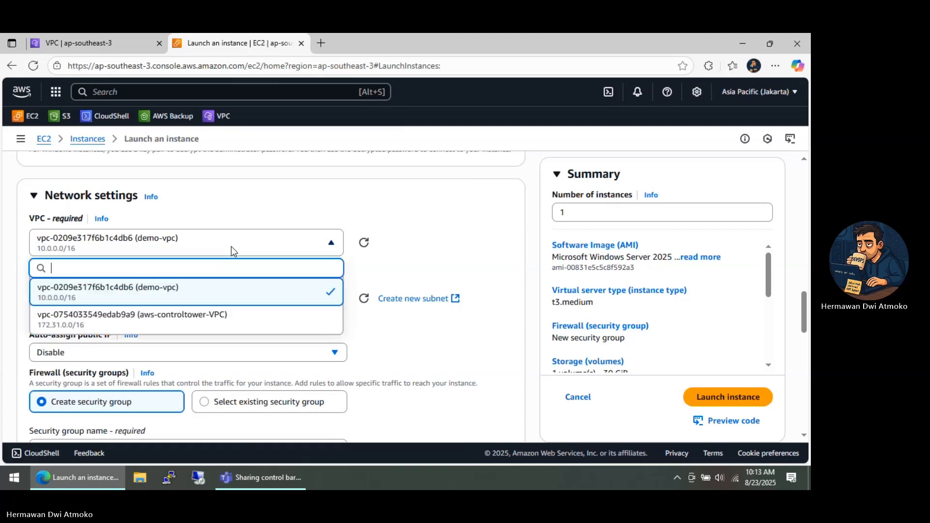
left_click(154, 298)
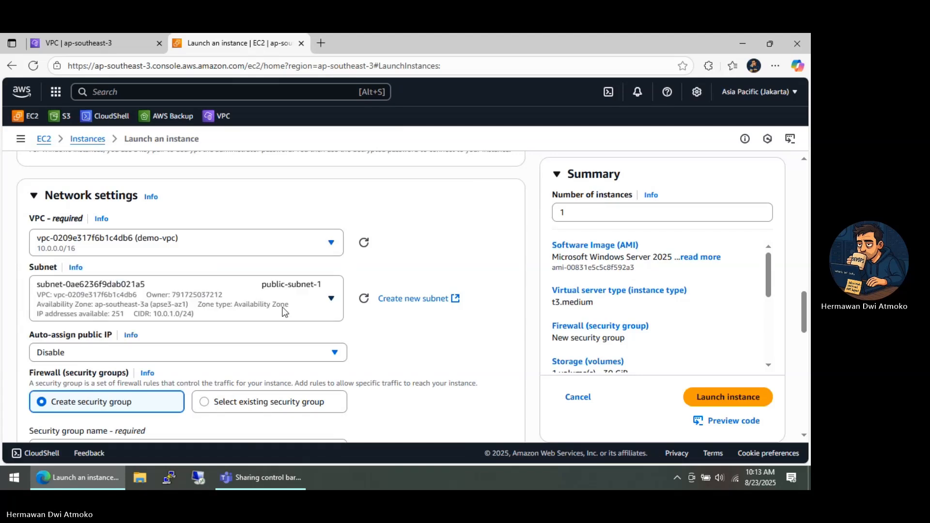
left_click(285, 306)
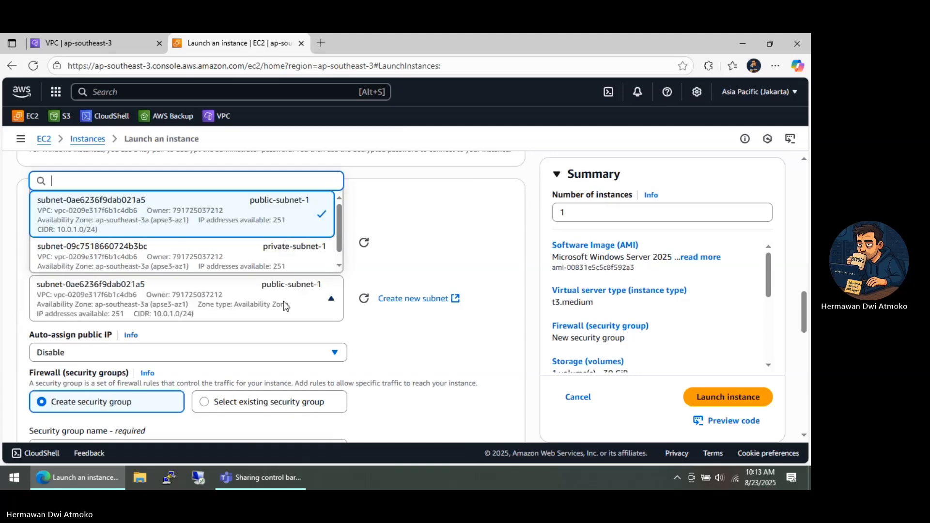
left_click(270, 218)
left_click(101, 351)
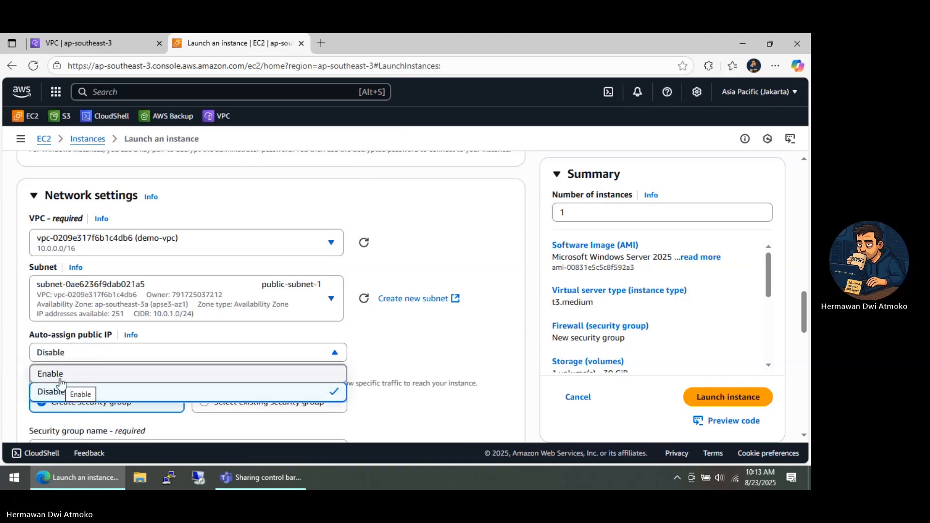
left_click(54, 377)
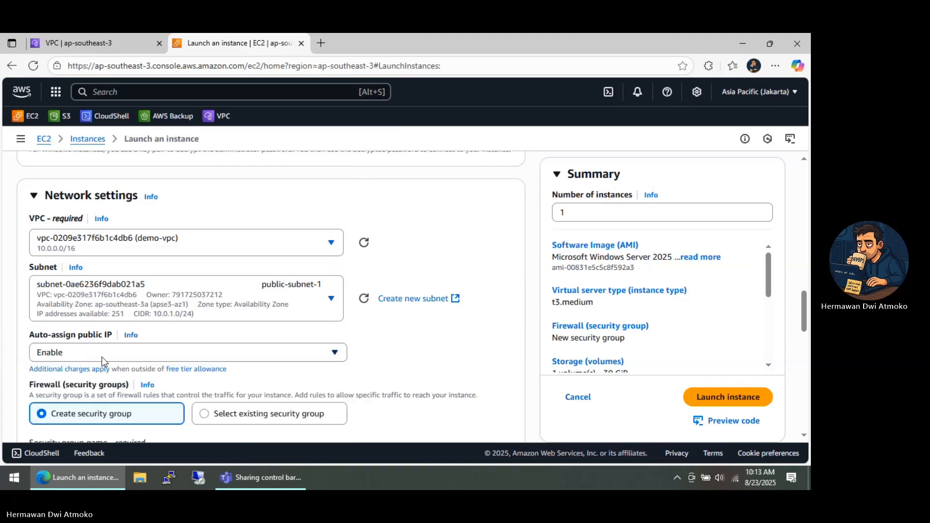
Name the new security group for the instance public-sg
scroll(109, 358, "down", 4)
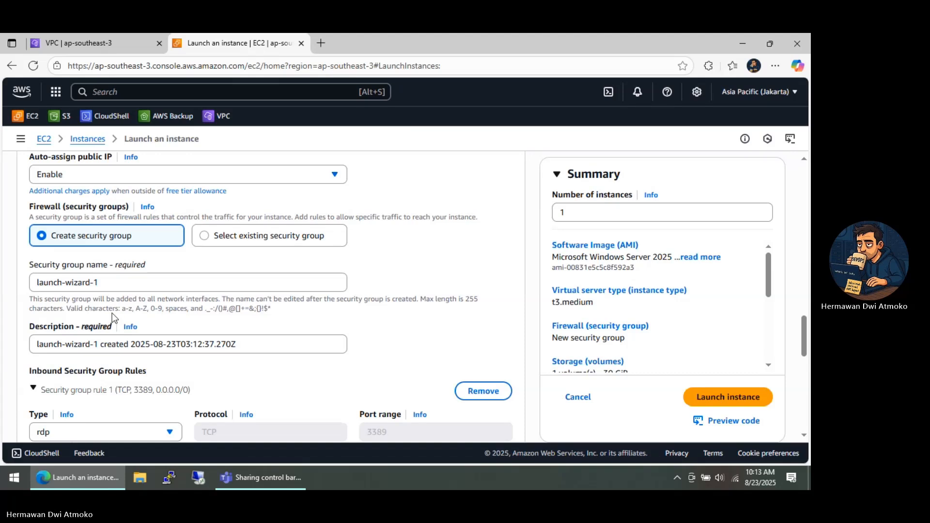
left_click_drag(102, 283, 31, 272)
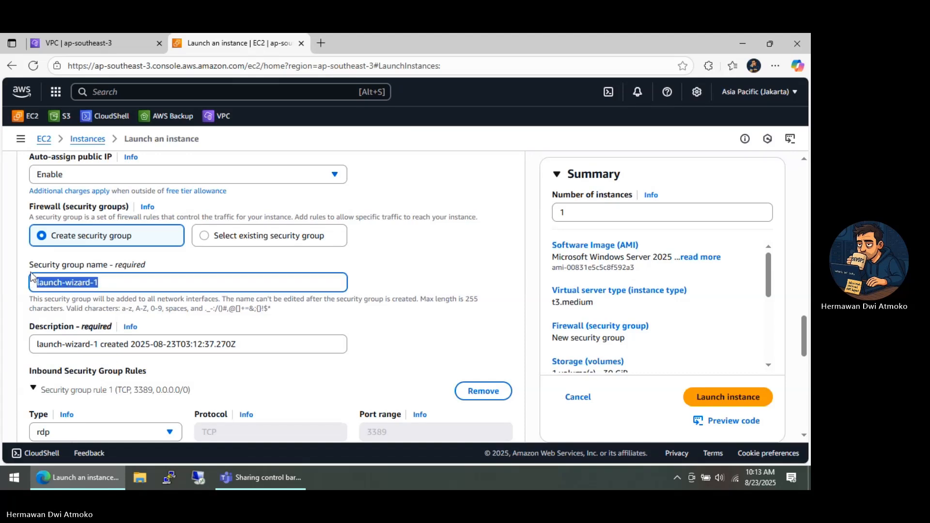
type("public-")
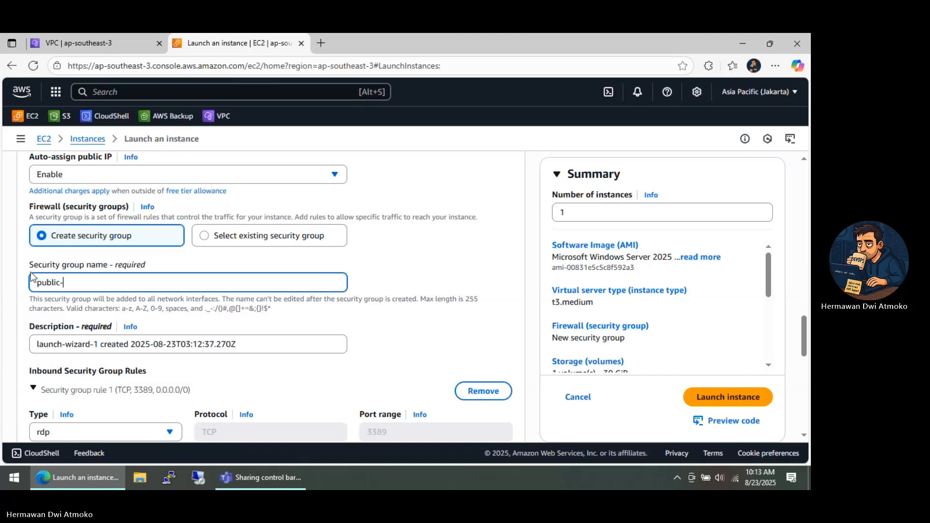
type("sg")
Set the inbound security group rule to type rdp with source type Anywhere, and launch the instance
scroll(30, 272, "down", 3)
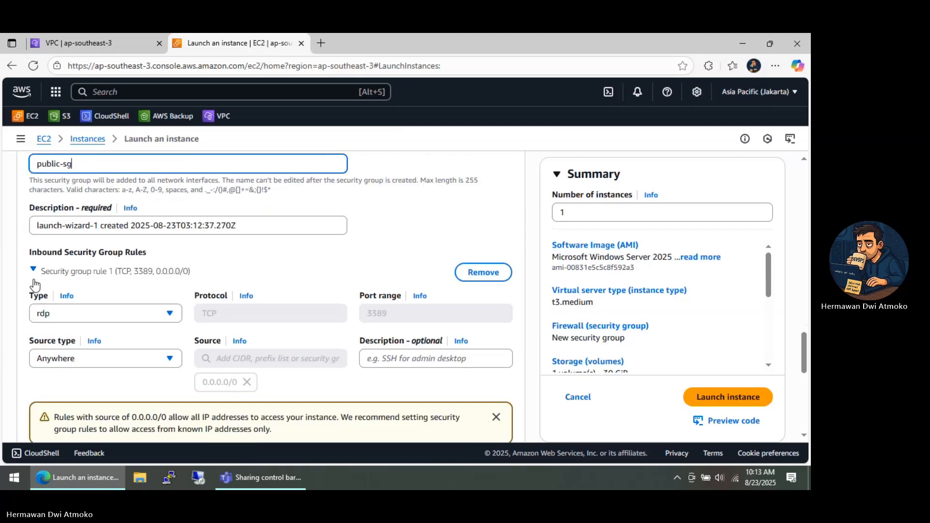
left_click(59, 315)
left_click(53, 294)
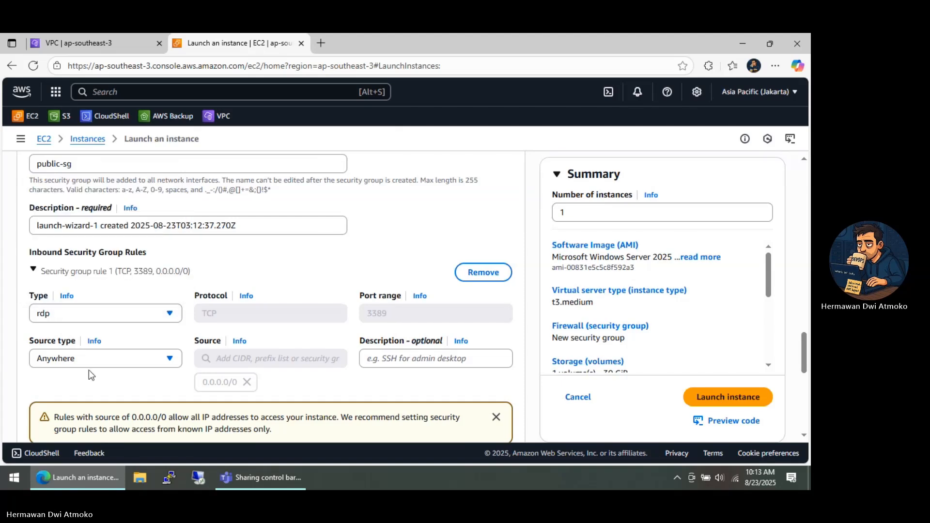
left_click(91, 360)
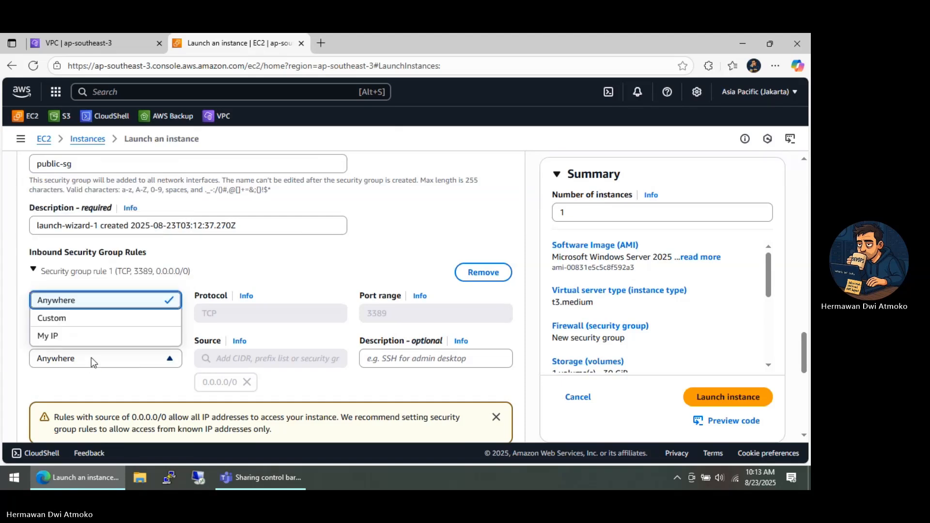
left_click(88, 302)
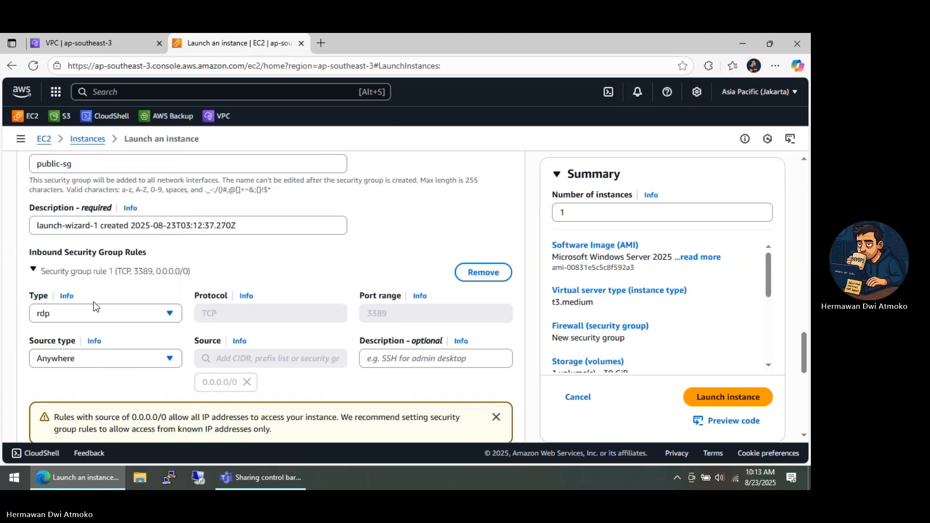
left_click(704, 398)
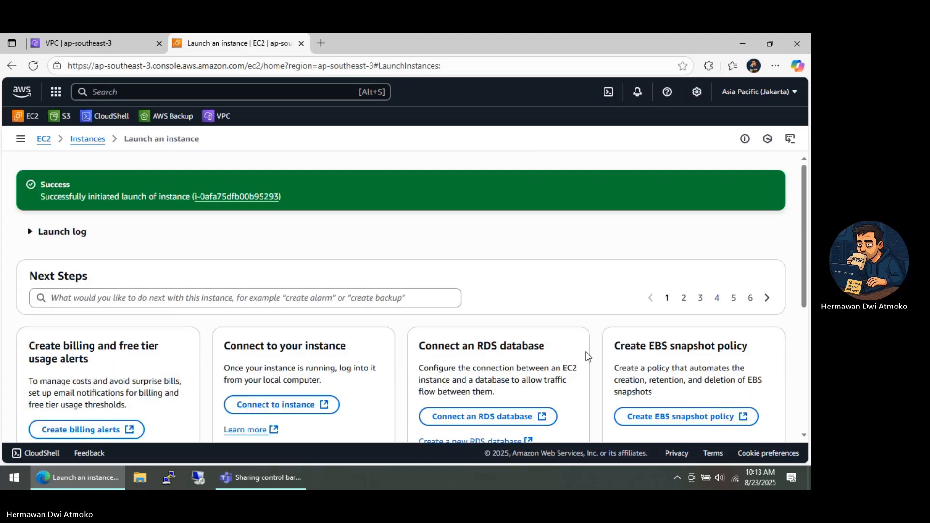
Start launching another EC2 instance from the instances list and name it Bhagaskara-EC2-Private
left_click(85, 141)
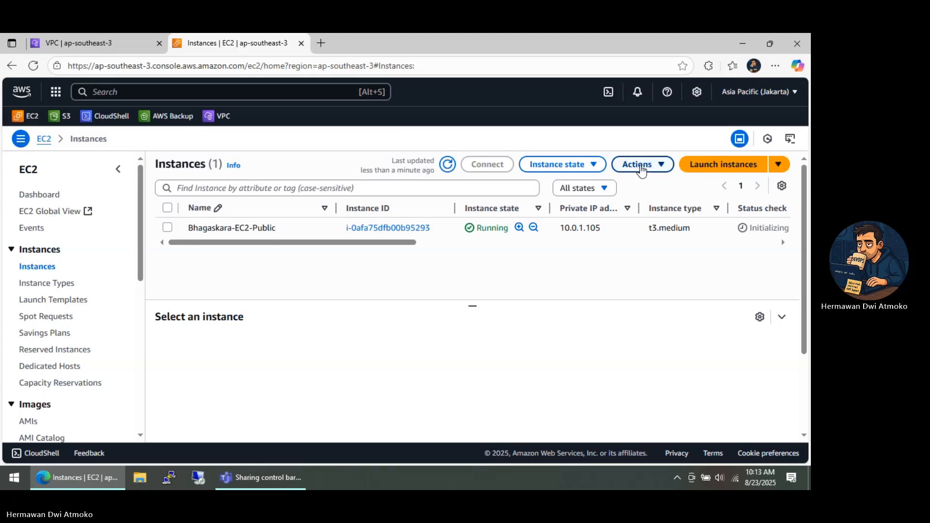
left_click(698, 167)
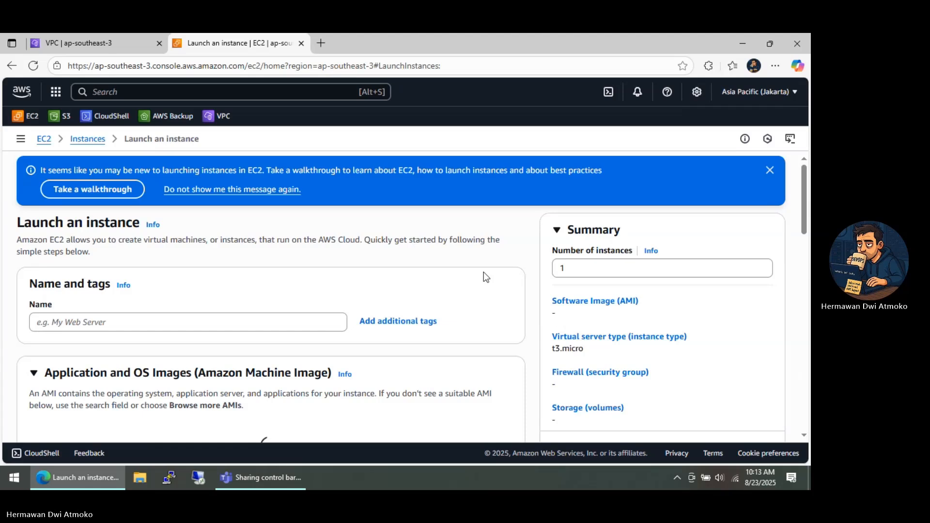
left_click(235, 329)
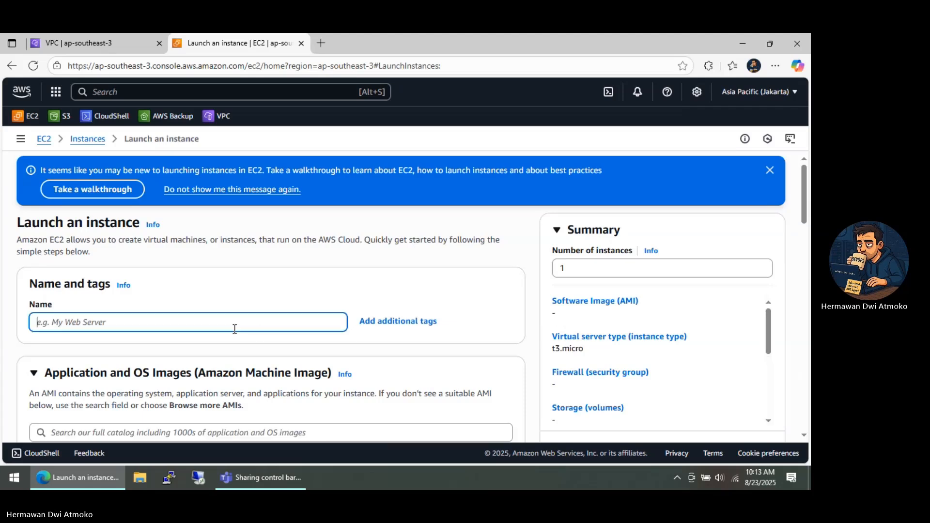
type("Bhagaska")
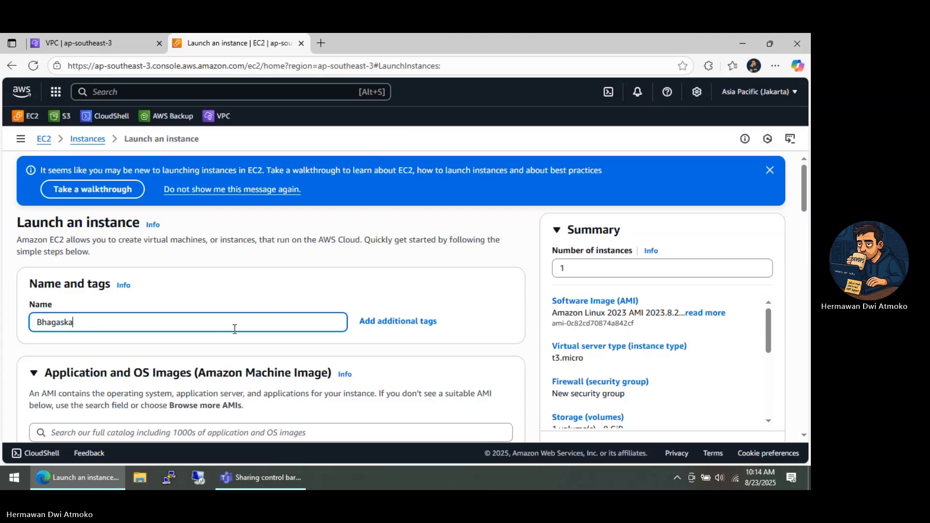
type("ra-EC2-Private")
Choose the Microsoft Windows Server 2025 Base image and set the instance type to t3.medium
scroll(234, 329, "down", 4)
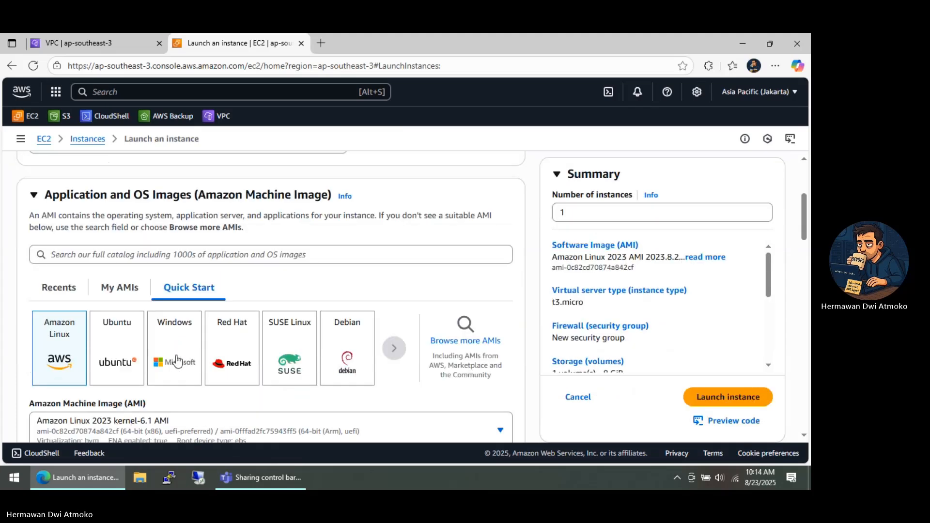
left_click(178, 361)
scroll(367, 300, "down", 4)
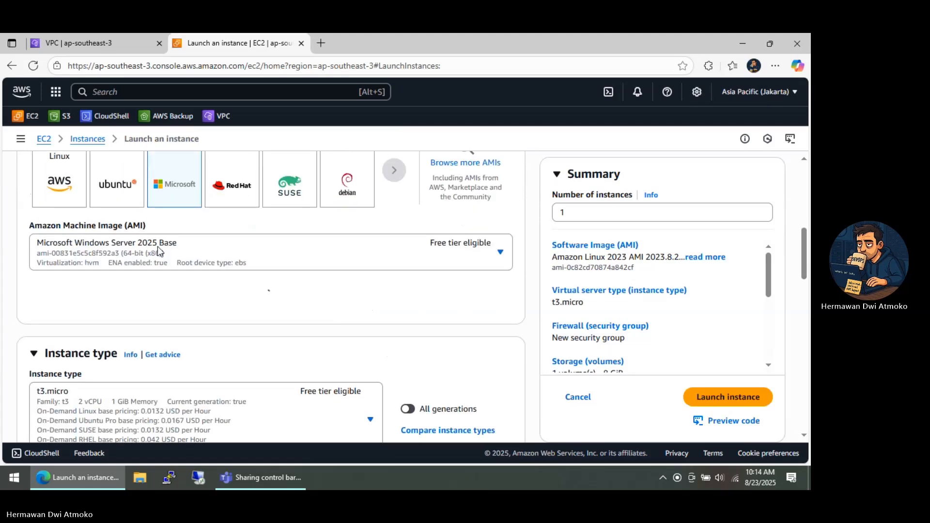
scroll(152, 281, "down", 4)
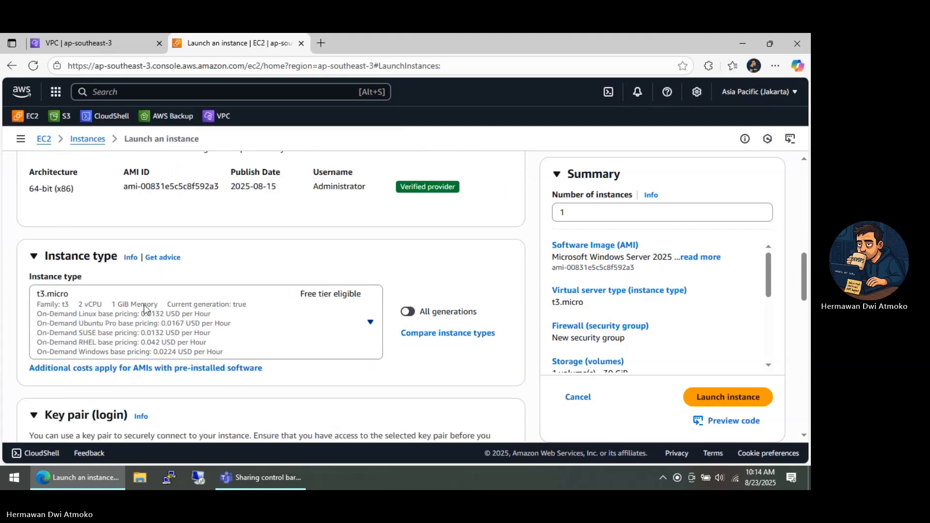
left_click(144, 308)
scroll(146, 270, "down", 3)
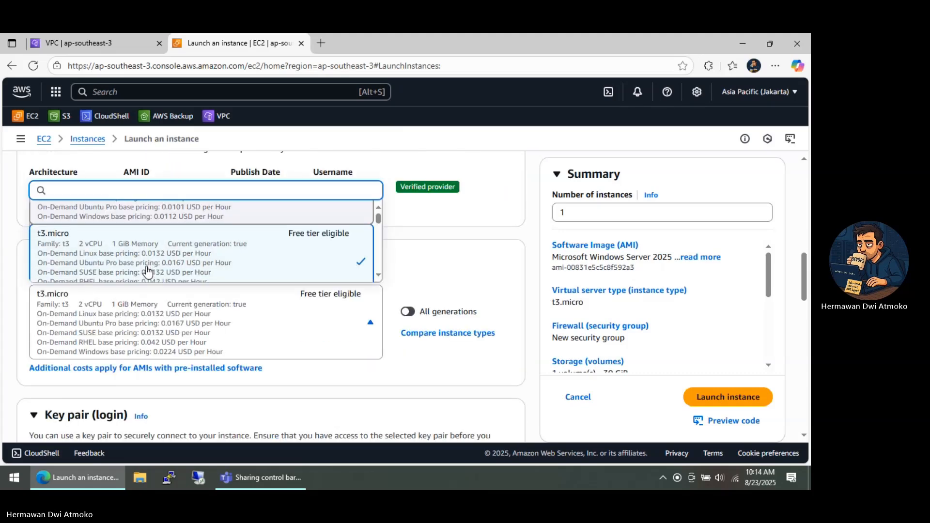
scroll(134, 270, "down", 1)
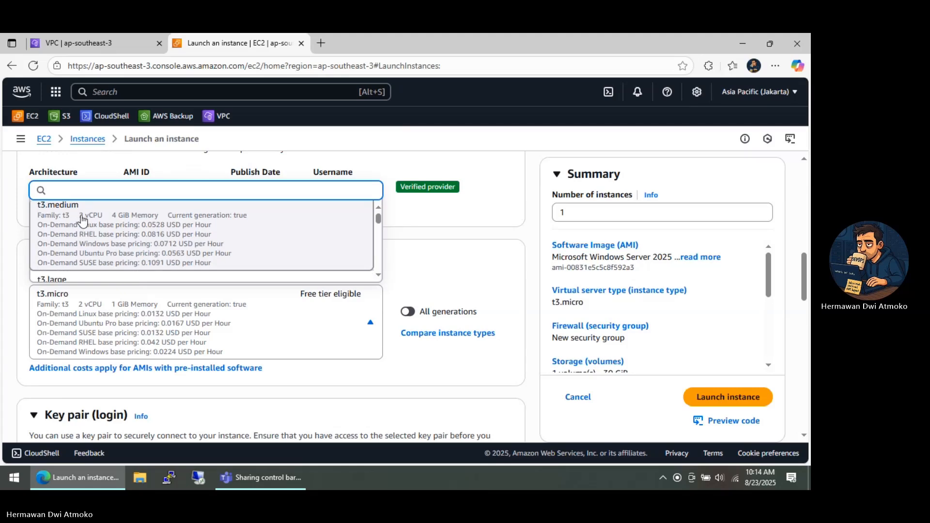
left_click(182, 239)
Select demo-keypair as the login key pair for the private instance
scroll(238, 257, "down", 3)
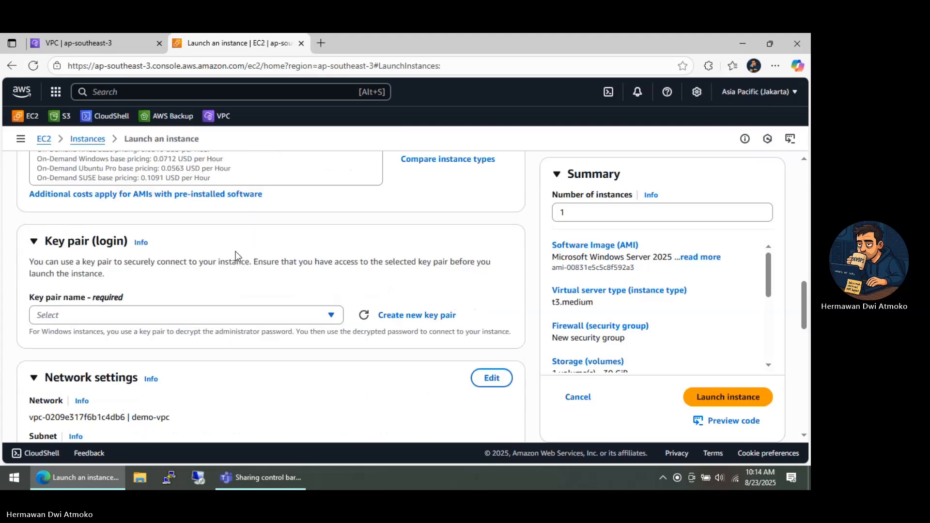
left_click(134, 312)
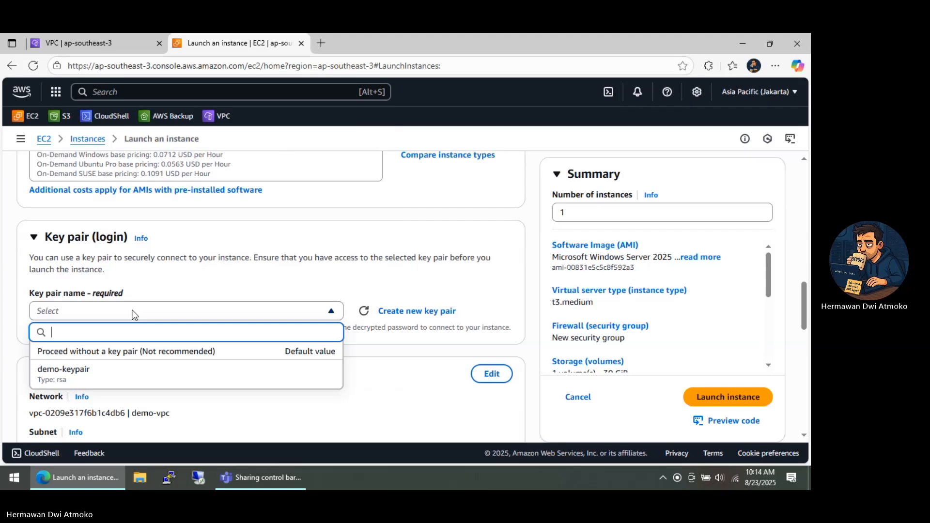
left_click(143, 374)
Edit the network settings to use demo-vpc and private-subnet-1, with auto-assign public IP disabled
scroll(228, 357, "down", 4)
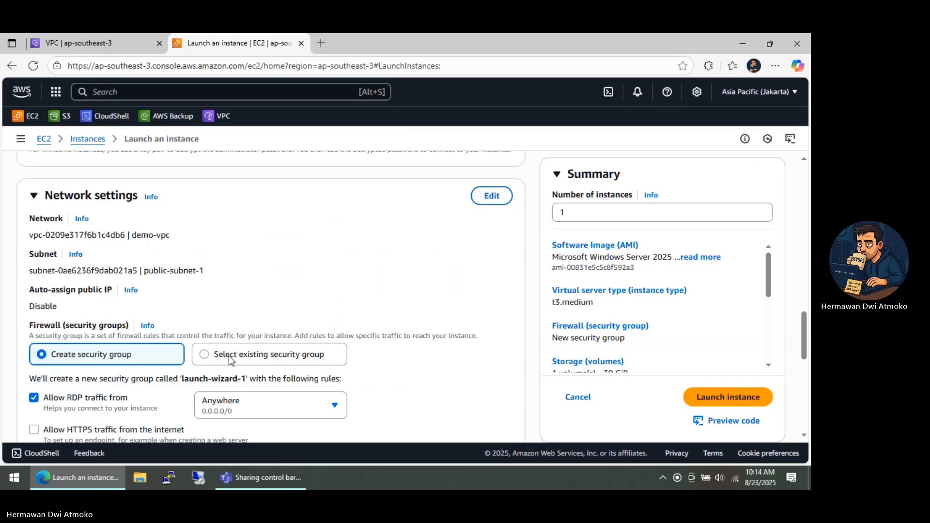
left_click(491, 203)
left_click(255, 235)
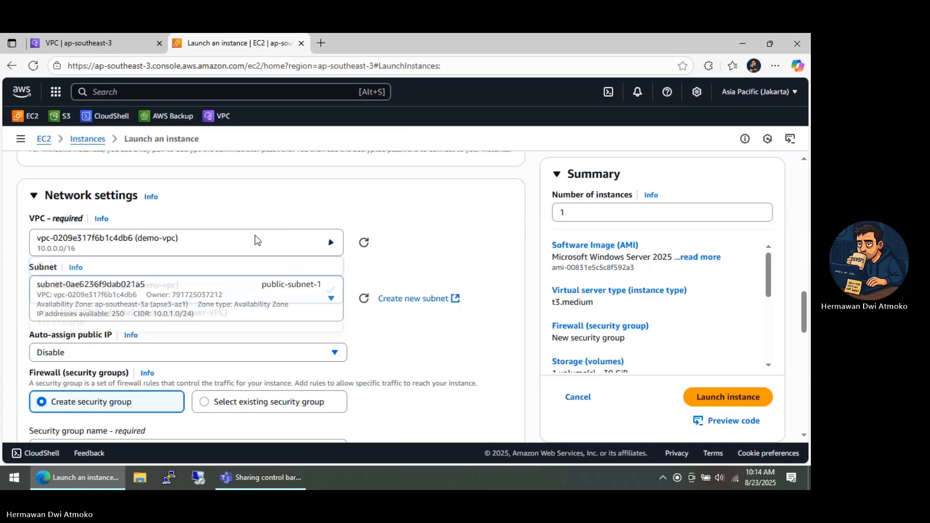
left_click(169, 295)
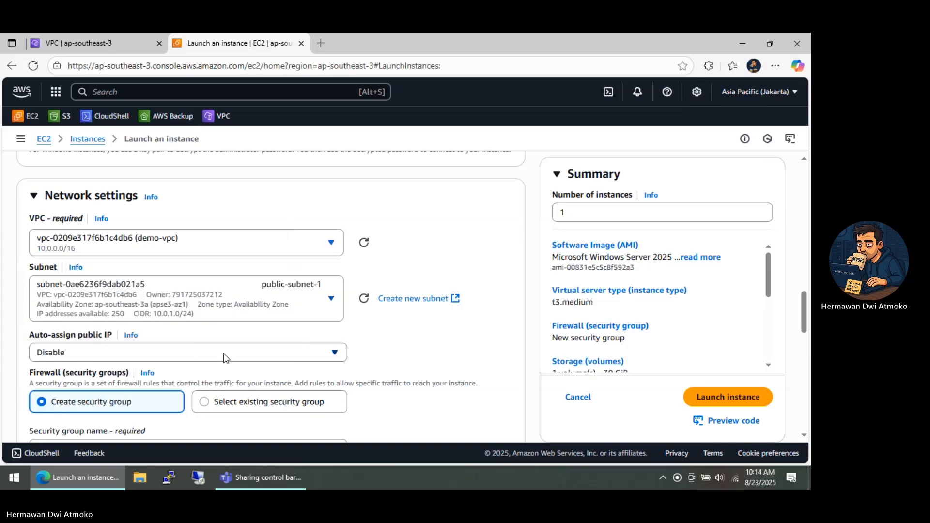
left_click(299, 307)
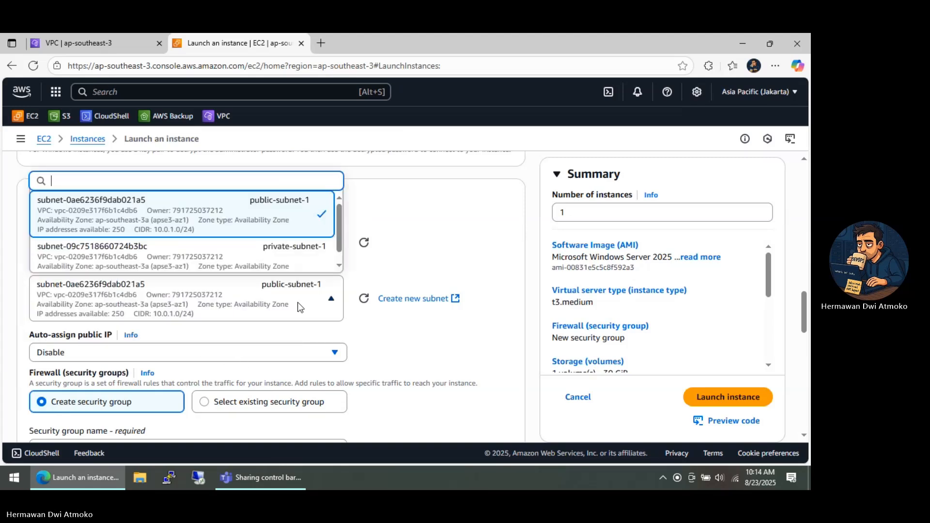
left_click(275, 257)
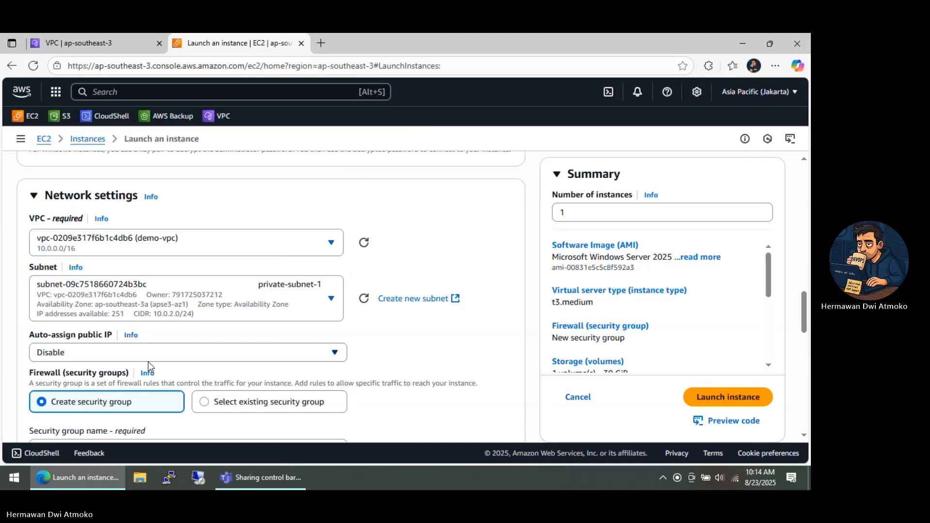
left_click(136, 354)
left_click(70, 392)
Name the new security group for the private instance private-sg
scroll(78, 353, "down", 3)
left_click_drag(121, 332, 11, 315)
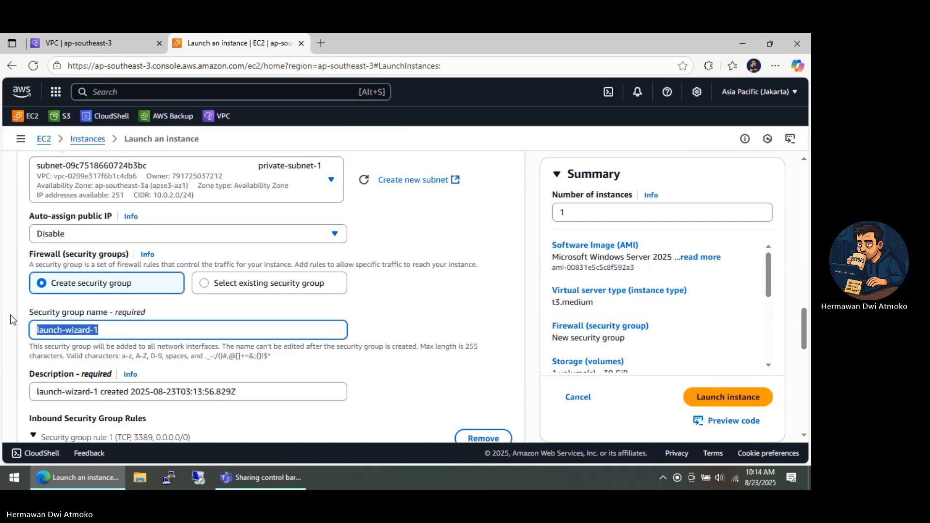
type("private-")
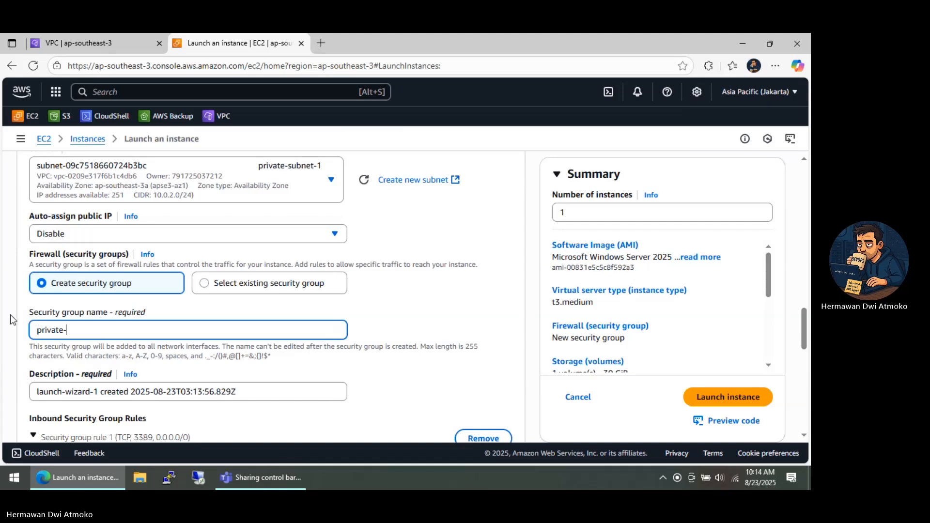
type("sg")
Set the inbound rule to type rdp with a custom source of the public-sg security group, and launch the instance
scroll(61, 315, "down", 4)
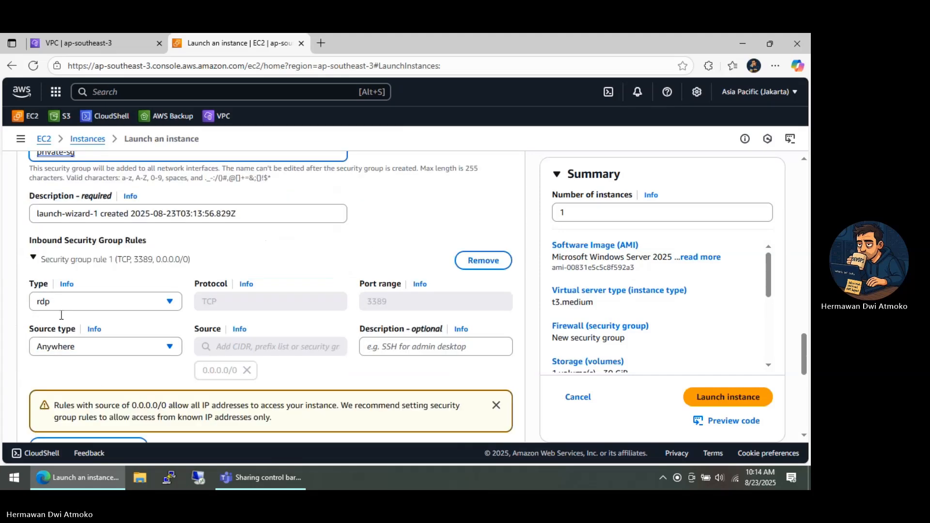
left_click(92, 303)
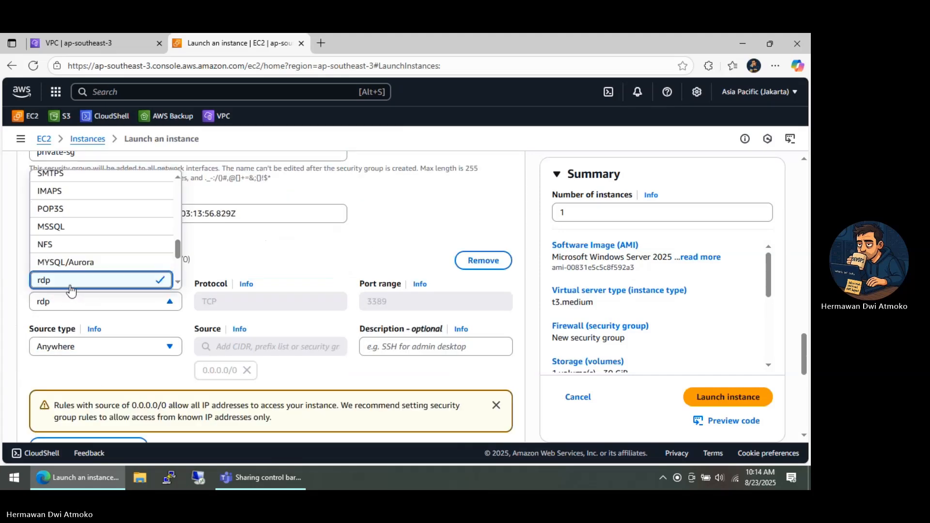
left_click(70, 290)
left_click(82, 353)
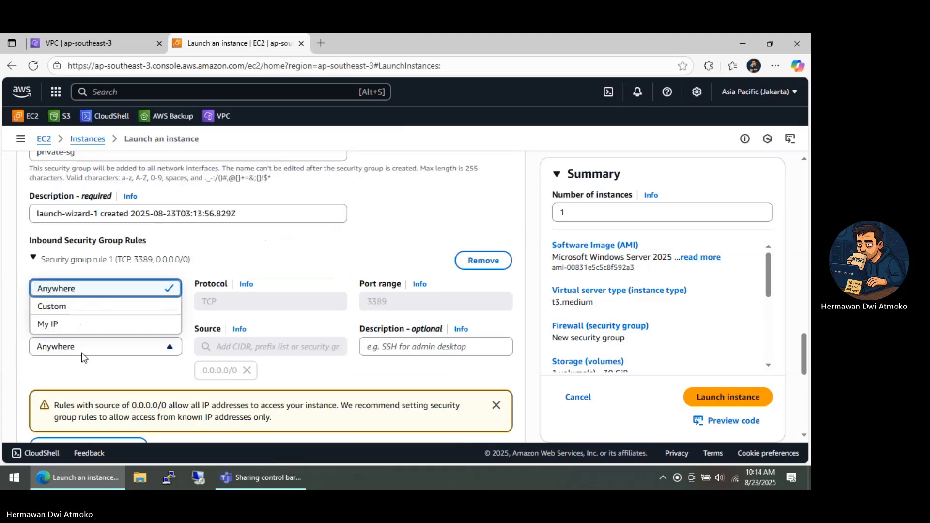
left_click(57, 313)
left_click(237, 346)
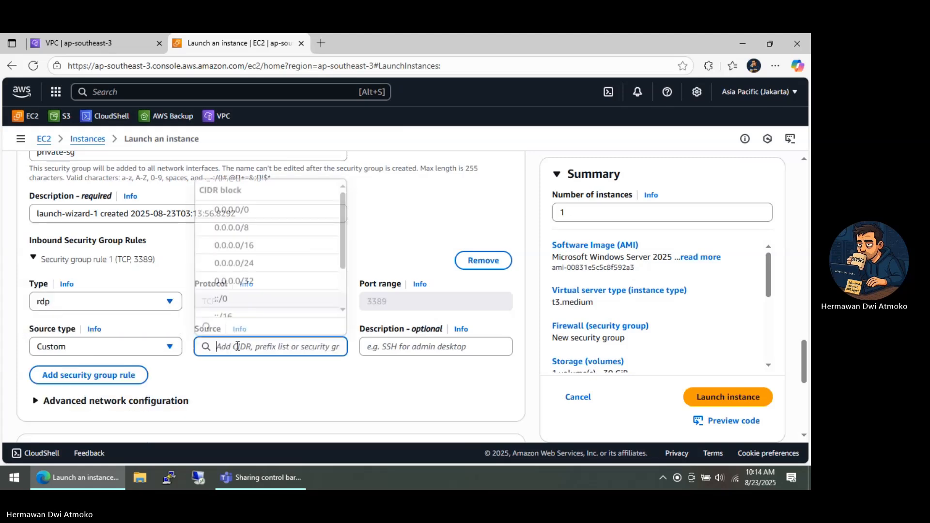
left_click_drag(451, 214, 457, 315)
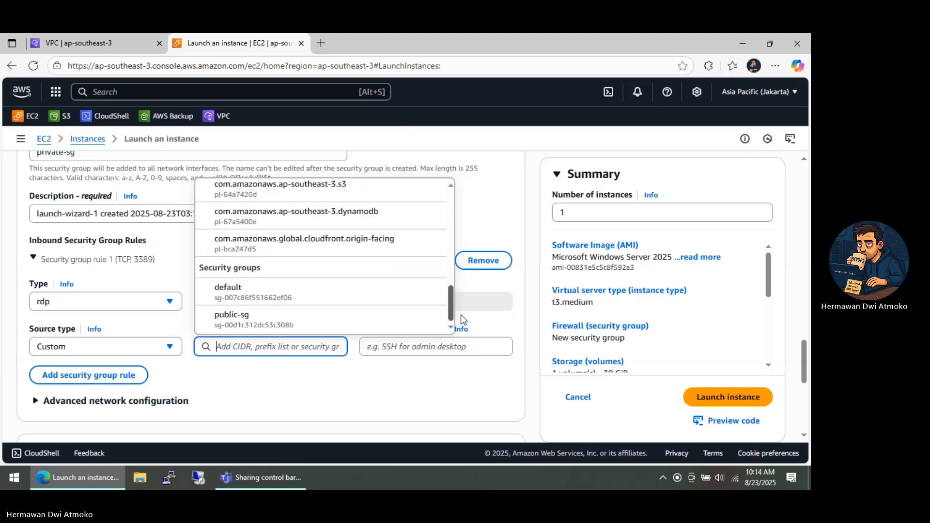
left_click(238, 322)
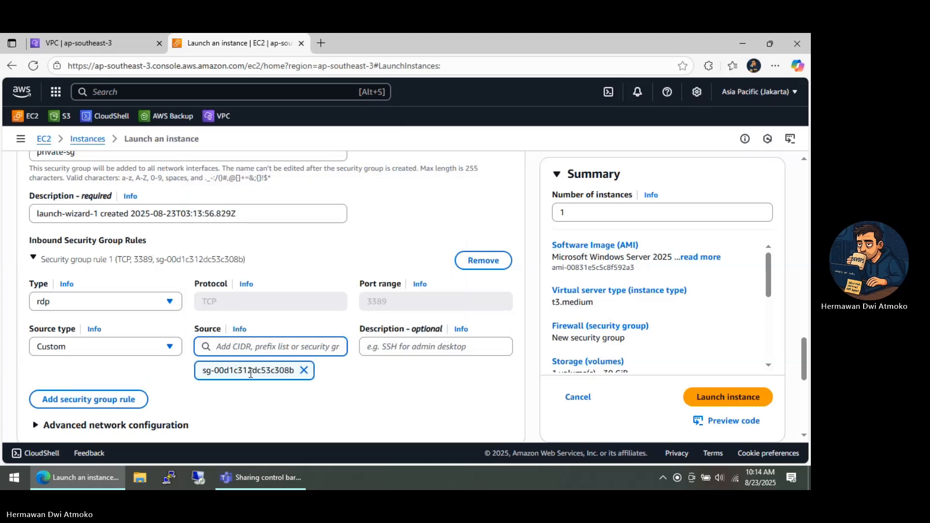
left_click(705, 401)
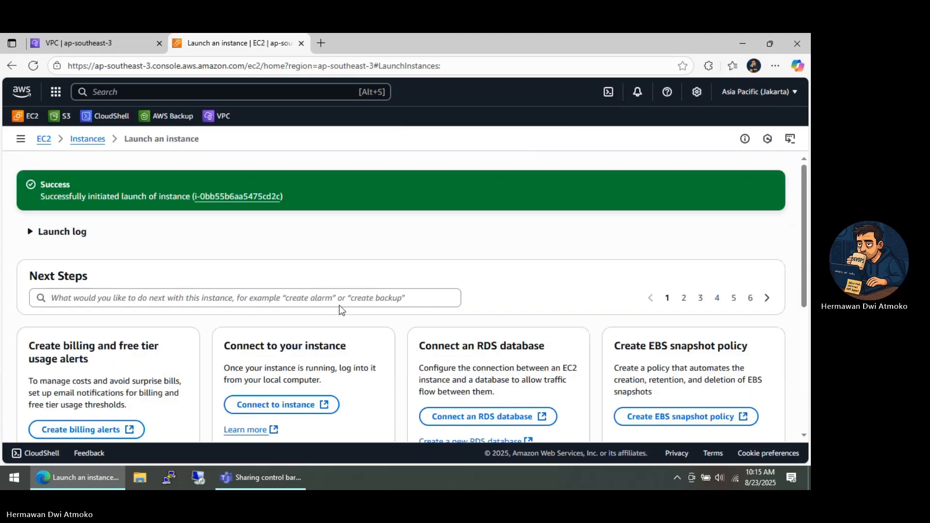
Open the RDP client connection details for the Bhagaskara-EC2-Public instance from the instances list
left_click(88, 139)
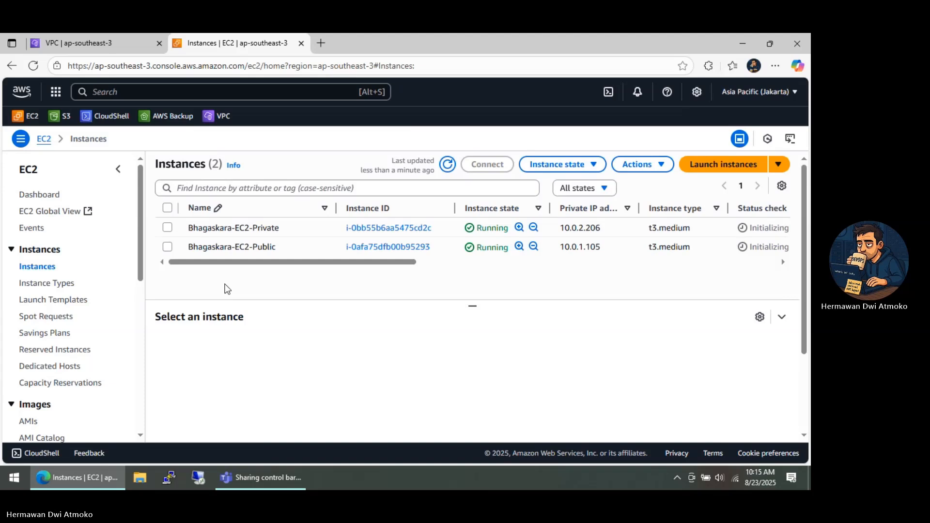
left_click(225, 248)
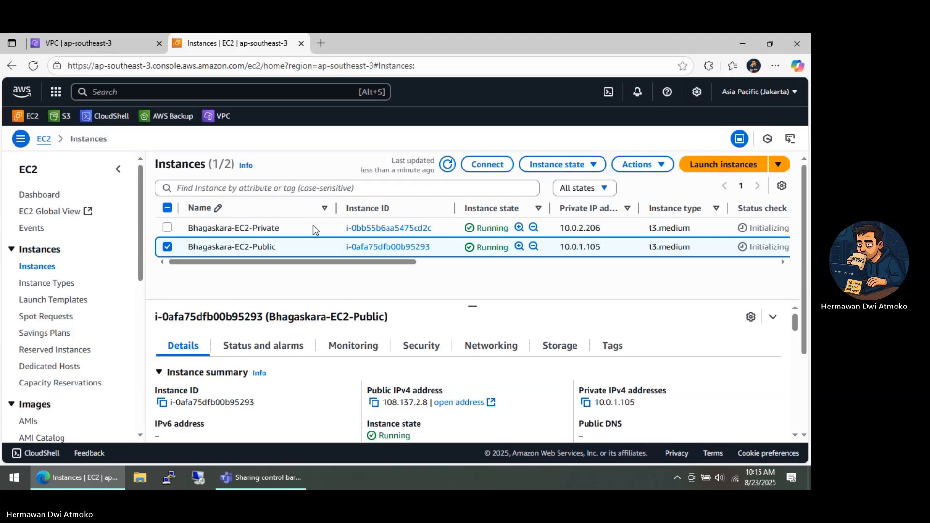
left_click(489, 170)
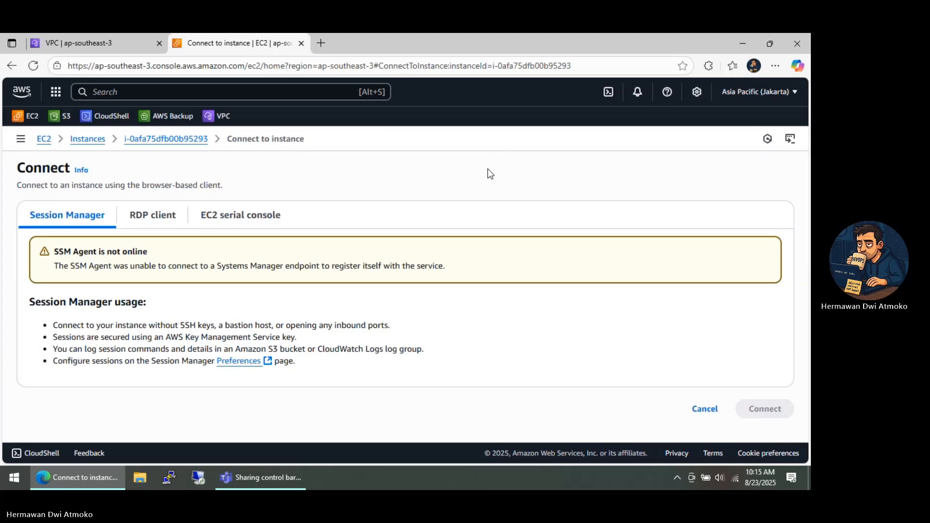
left_click(149, 216)
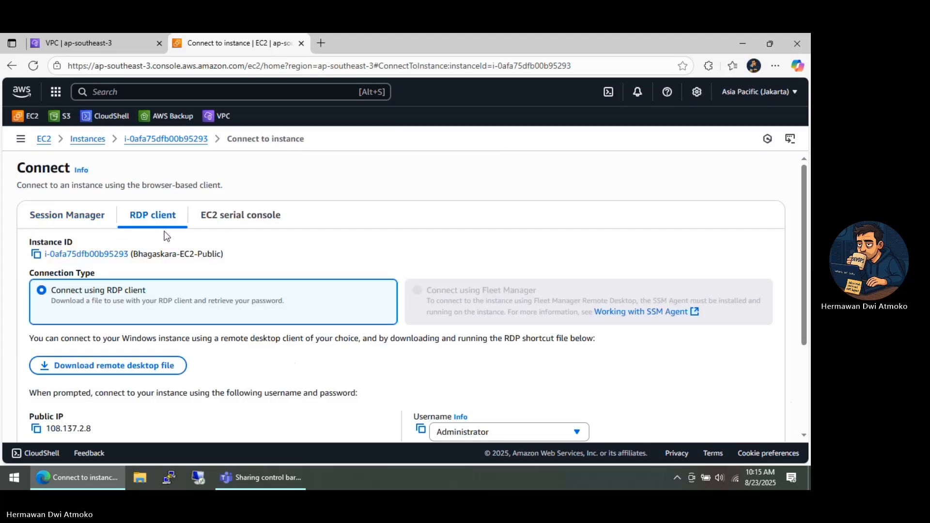
scroll(176, 237, "down", 2)
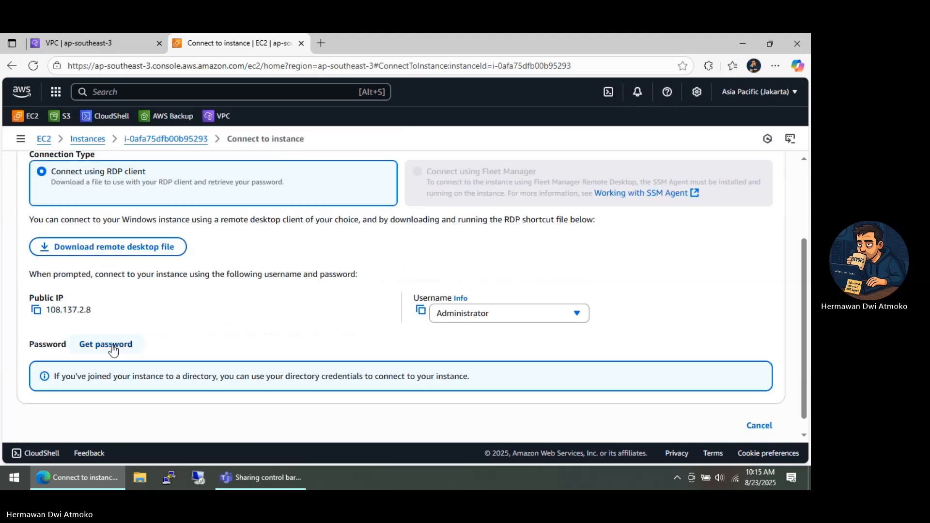
Get the instance's Windows administrator password by uploading the private key file demo-keypair.pem and decrypting it
left_click(113, 349)
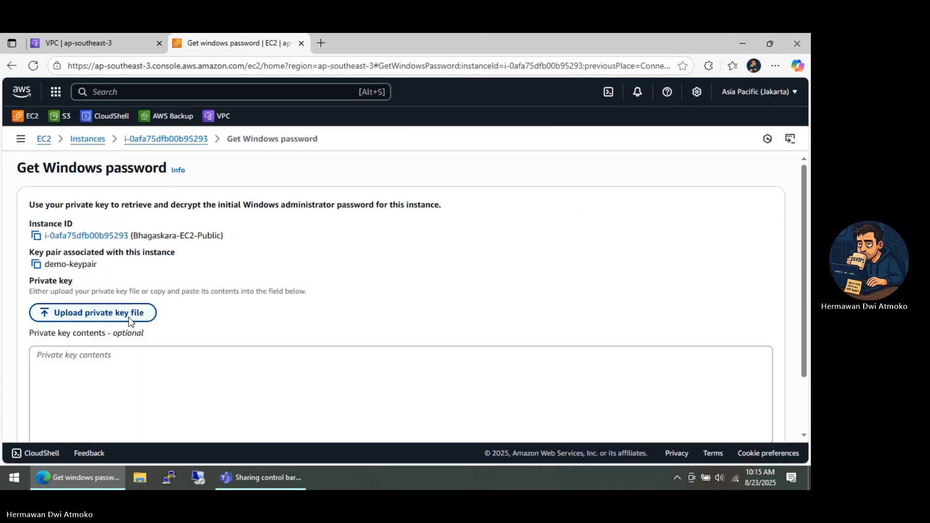
left_click(130, 322)
left_click(138, 138)
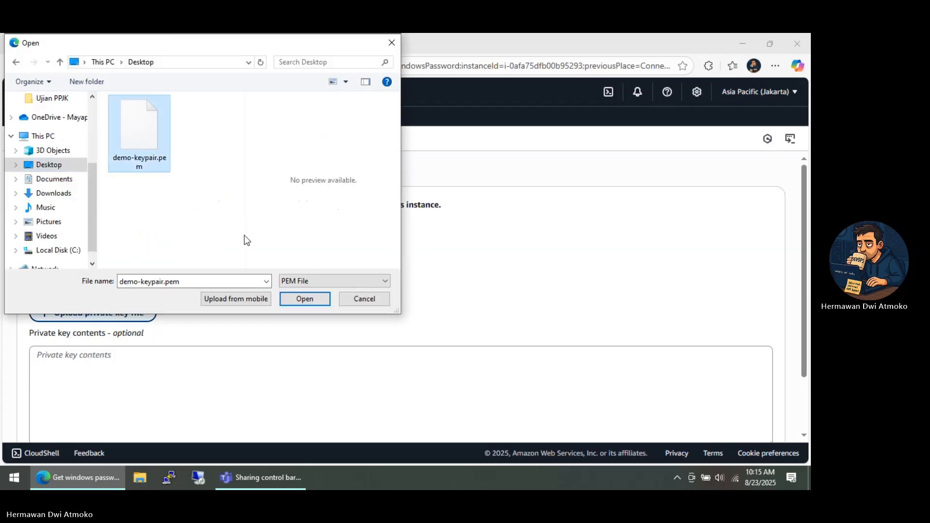
left_click(302, 298)
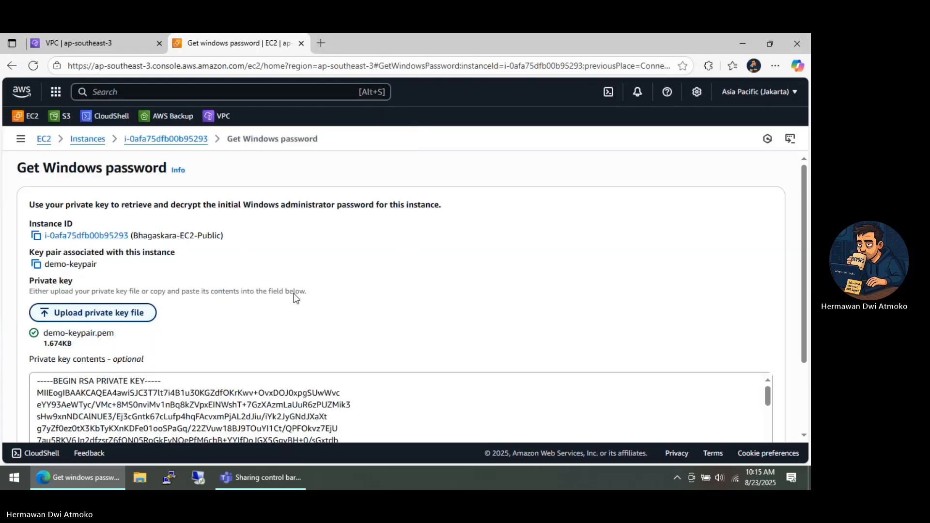
scroll(294, 298, "down", 2)
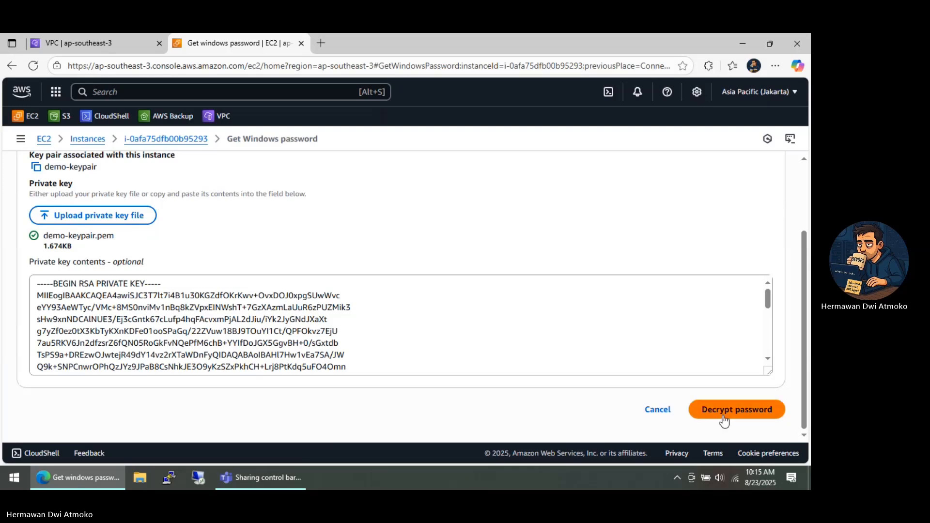
left_click(724, 418)
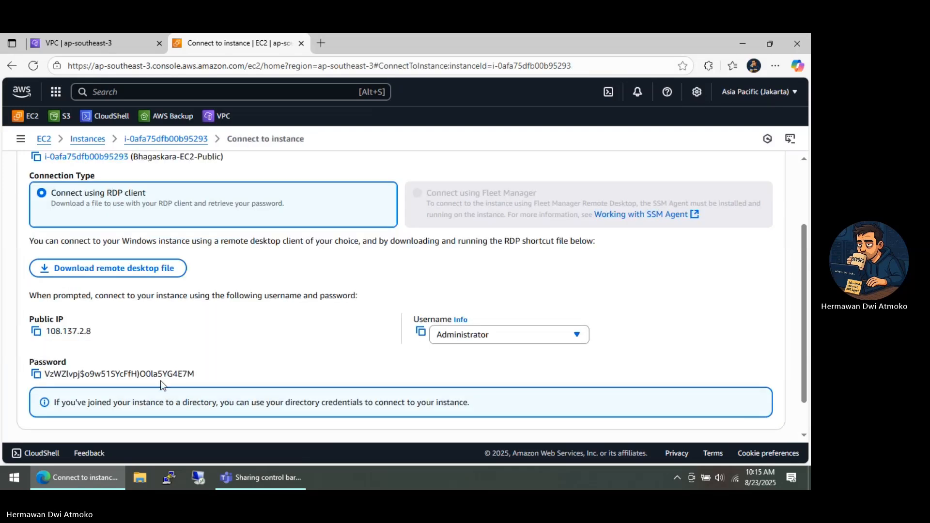
Switch to Remote Desktop Connection and start a connection to the public instance's public IP, 108.137.2.8
left_click(200, 477)
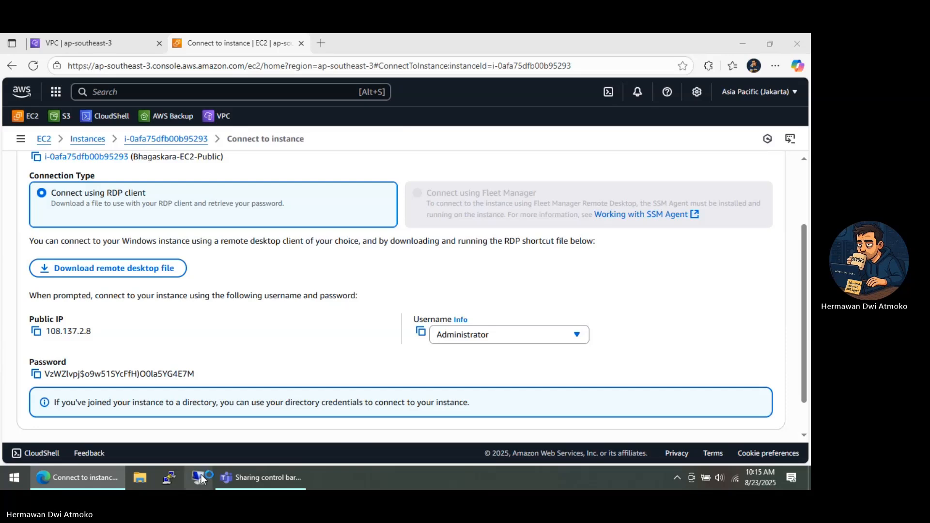
left_click(37, 332)
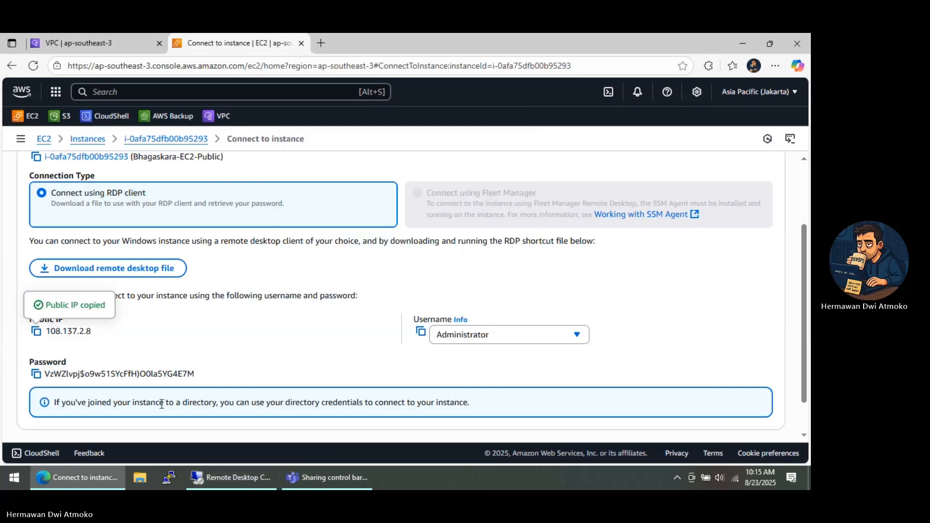
left_click(213, 477)
key("ctrl+v")
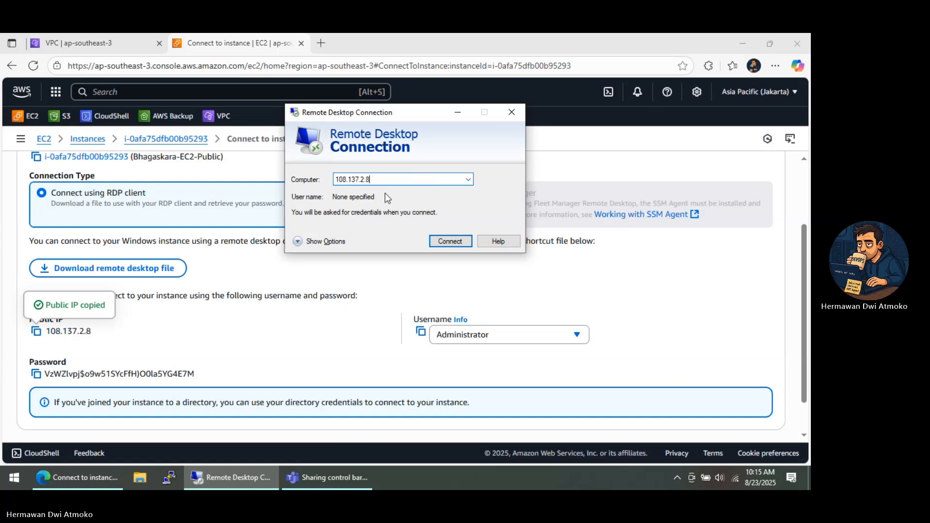
left_click(446, 242)
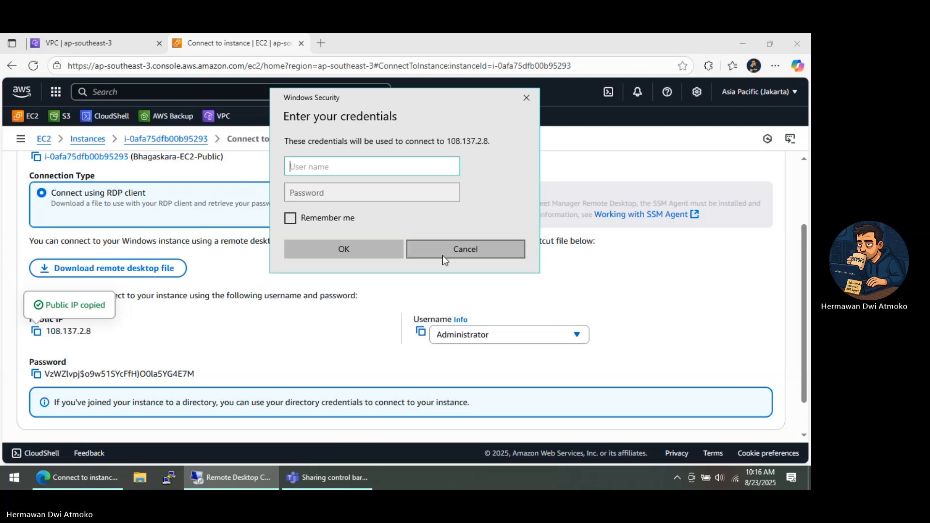
Sign in to the public instance as Administrator with its copied Windows password, and accept the untrusted certificate
type("Administrator")
left_click(35, 375)
left_click(35, 375)
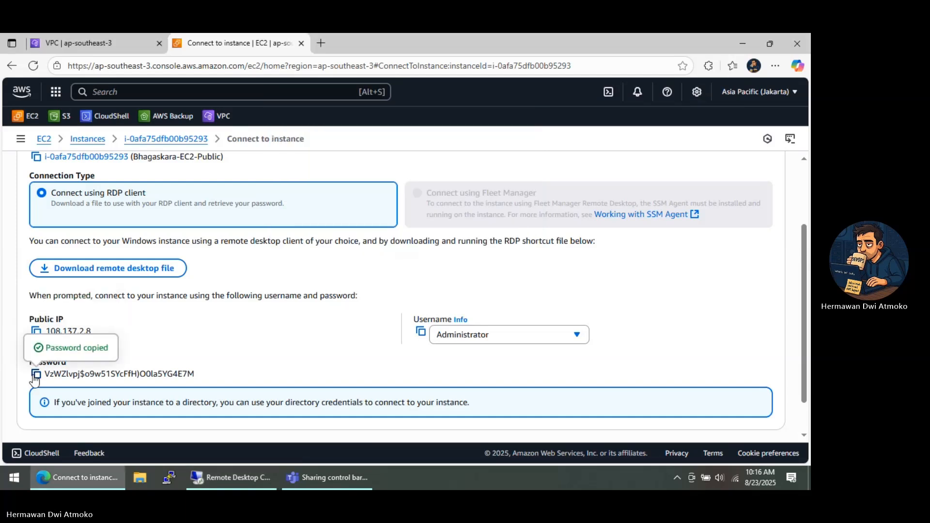
left_click(228, 478)
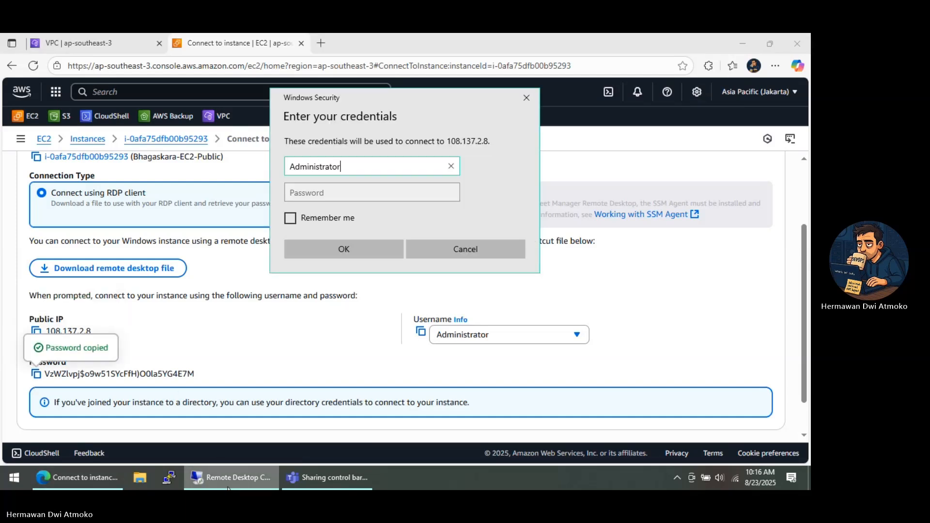
left_click(344, 194)
right_click(343, 193)
left_click(375, 202)
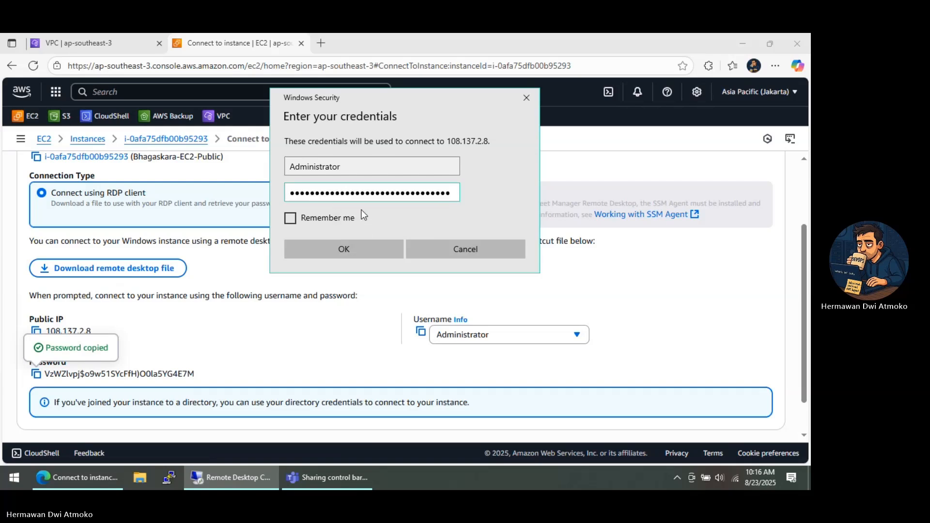
left_click(359, 251)
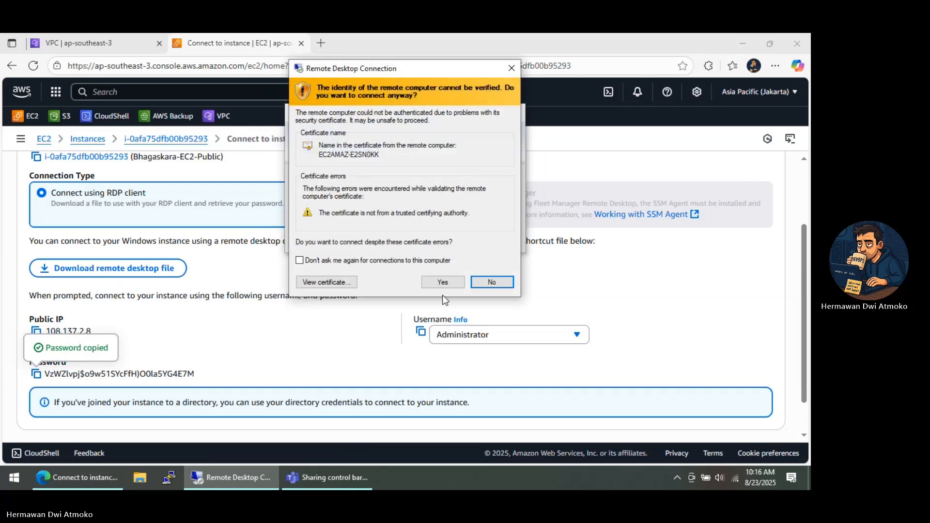
left_click(446, 288)
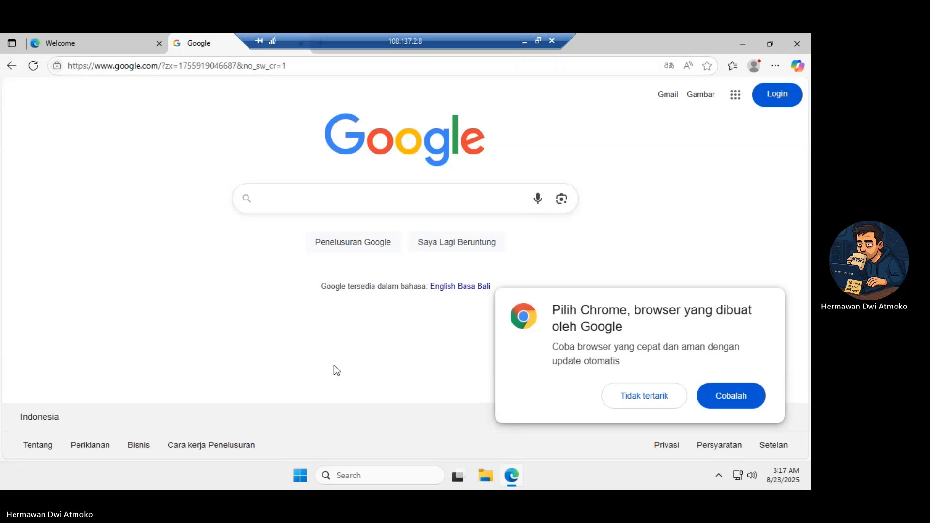
Search for rdp on the public instance's remote desktop and launch Remote Desktop Connection there
left_click(302, 473)
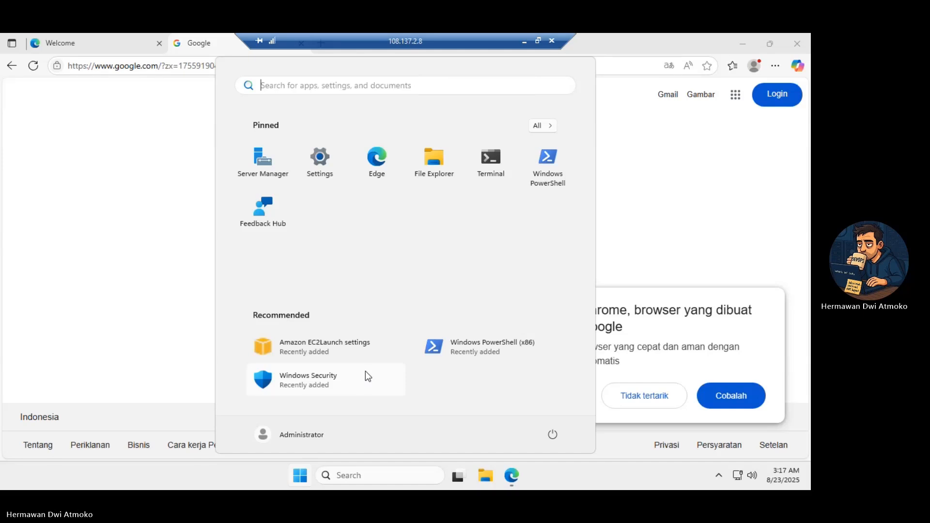
type("rdp")
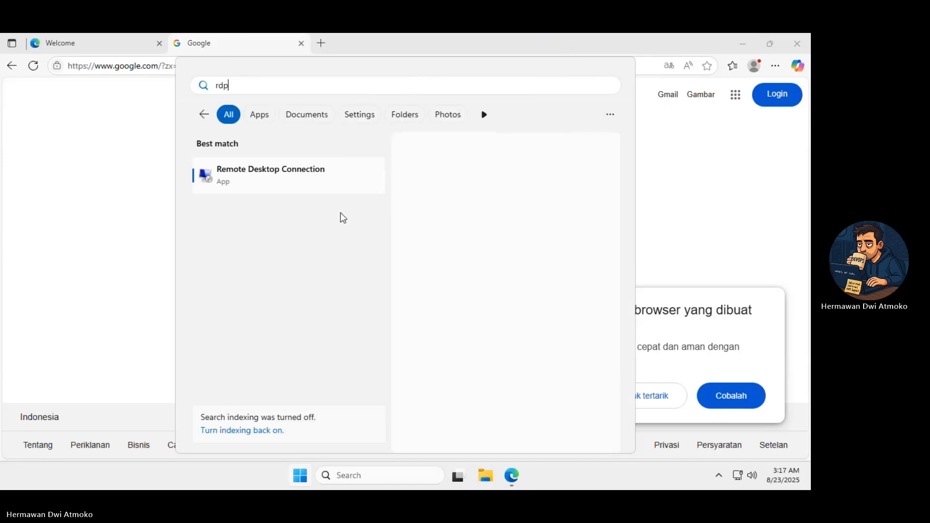
left_click(281, 183)
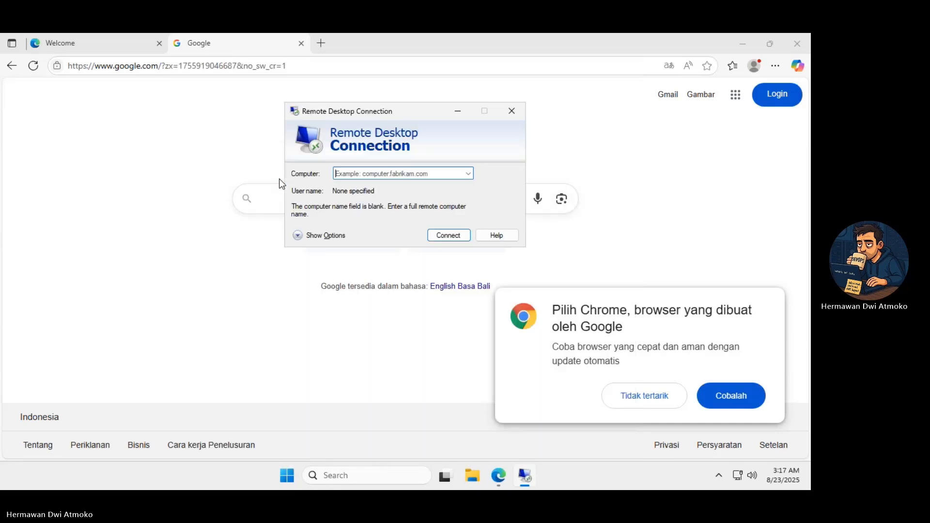
Return to the local AWS console and bring up the RDP client connection details for the Bhagaskara-EC2-Private instance
mouse_move(474, 34)
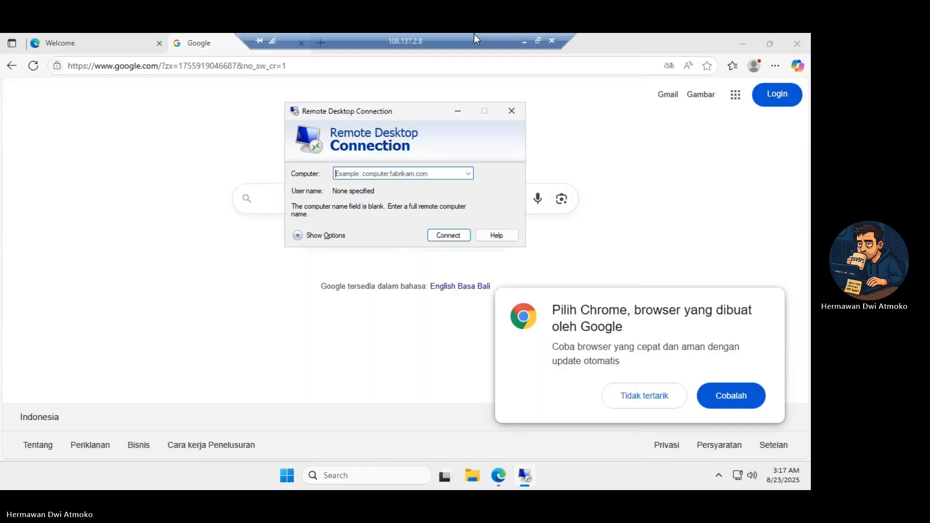
left_click(526, 41)
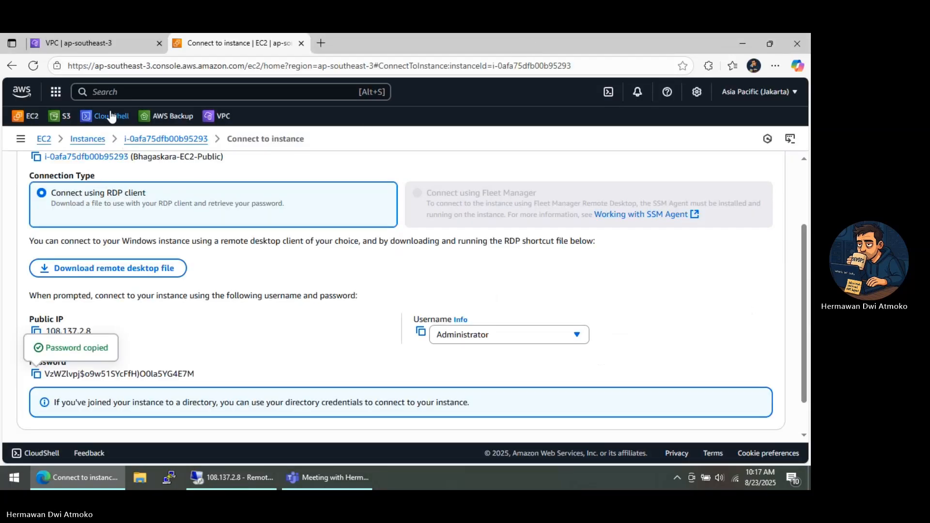
left_click(94, 143)
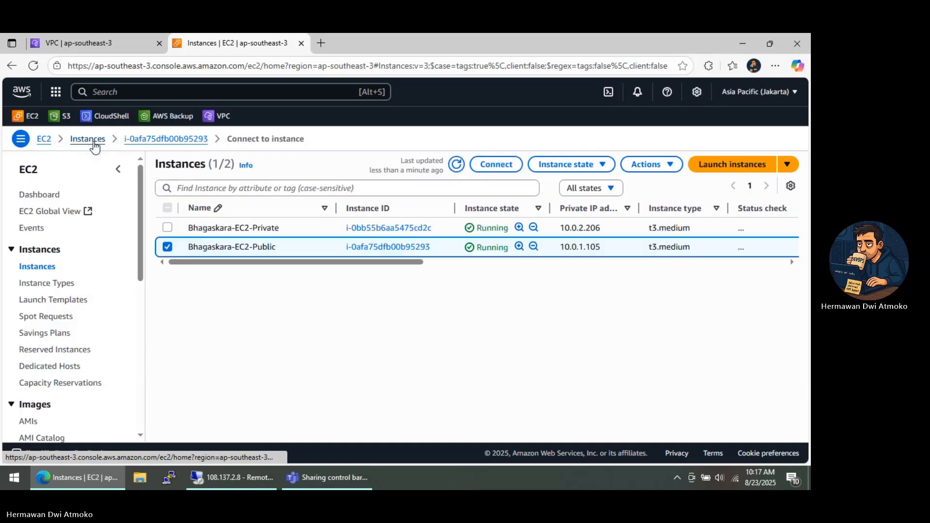
left_click(168, 228)
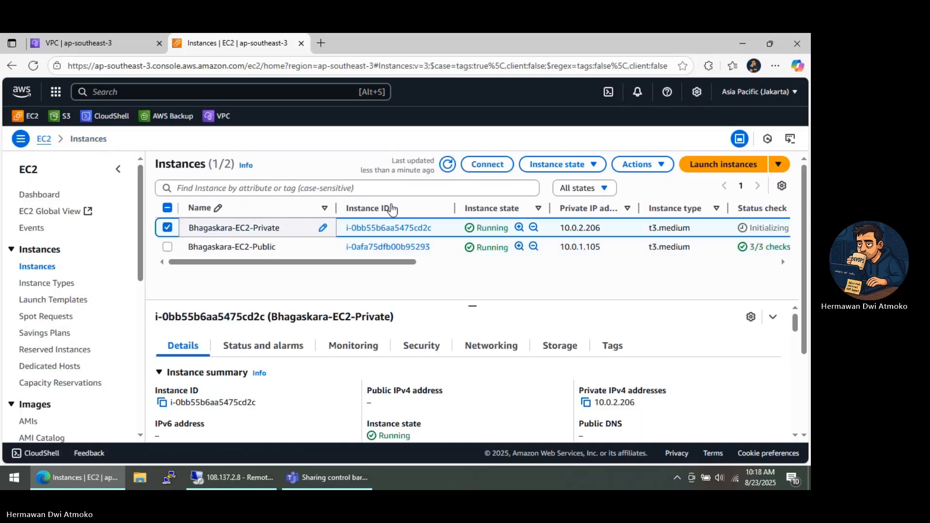
left_click(486, 165)
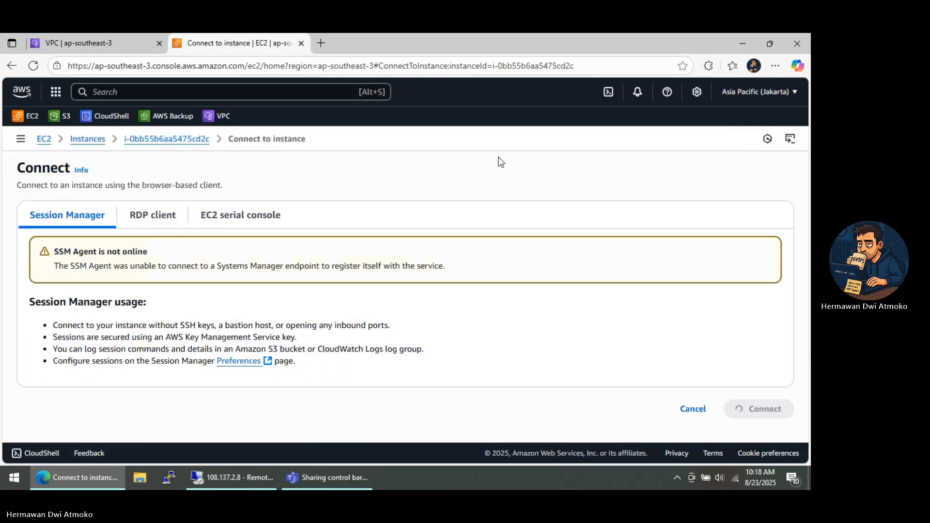
left_click(167, 225)
scroll(236, 291, "down", 3)
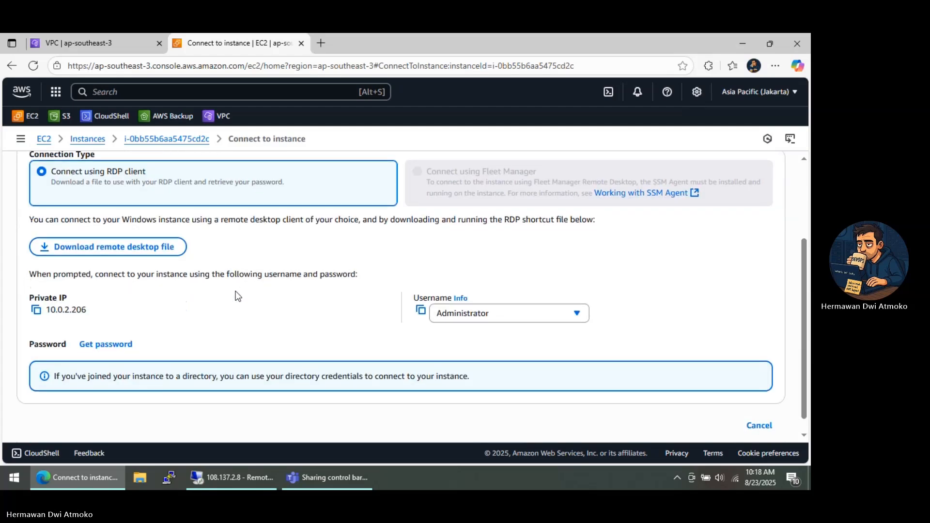
Decrypt the private instance's Windows administrator password using the private key file demo-keypair.pem
left_click(119, 343)
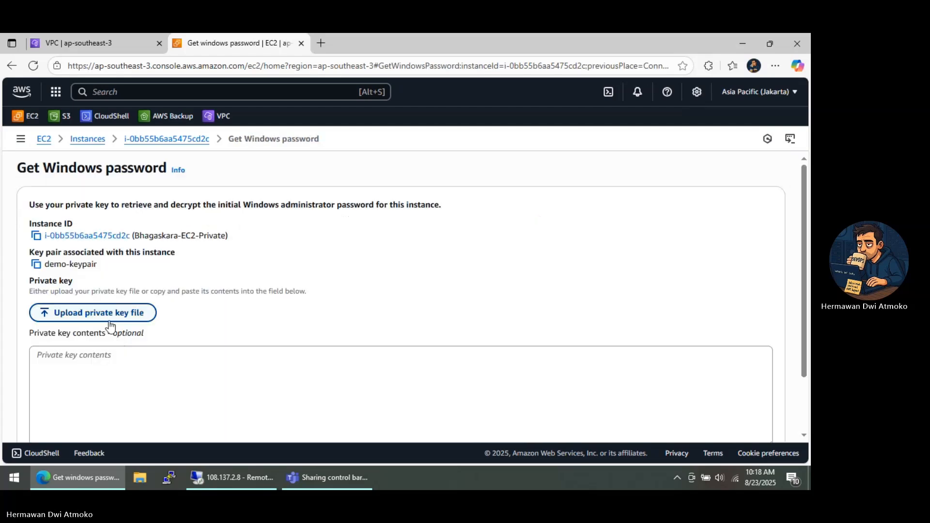
left_click(110, 314)
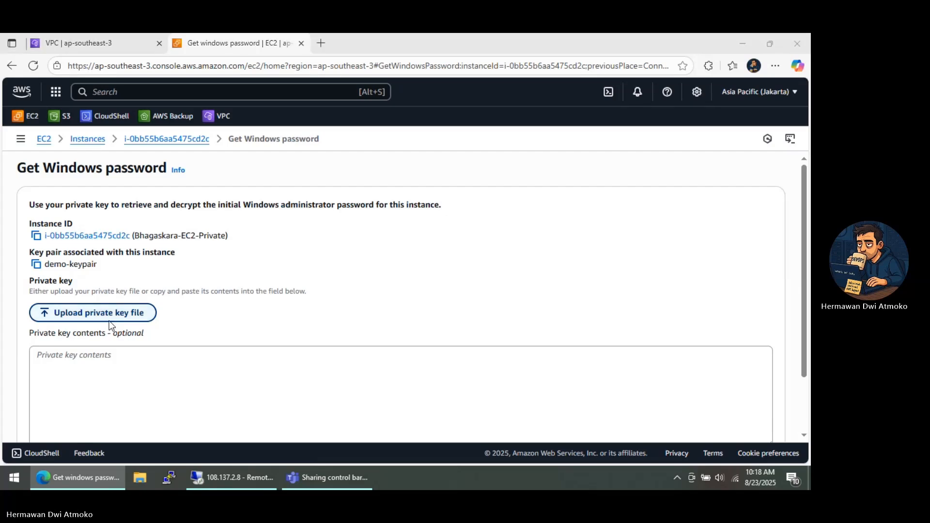
double_click(137, 152)
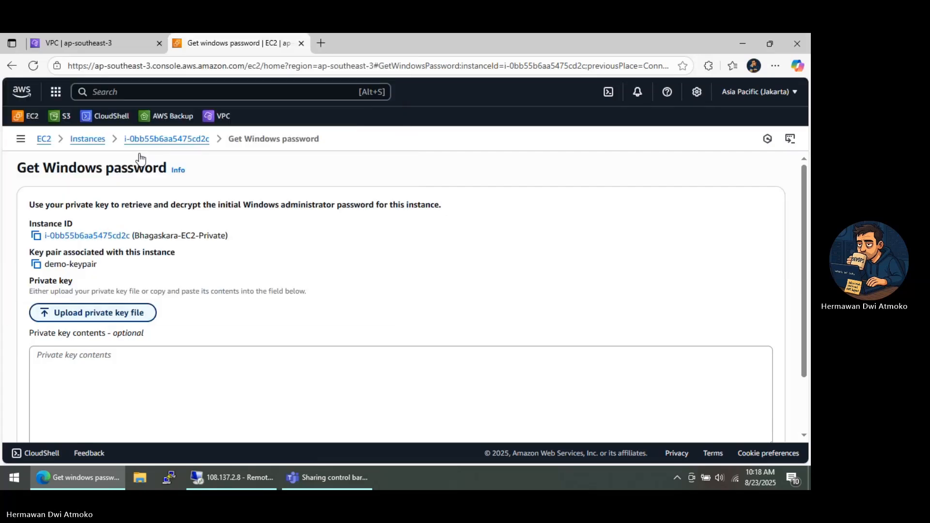
scroll(228, 265, "down", 2)
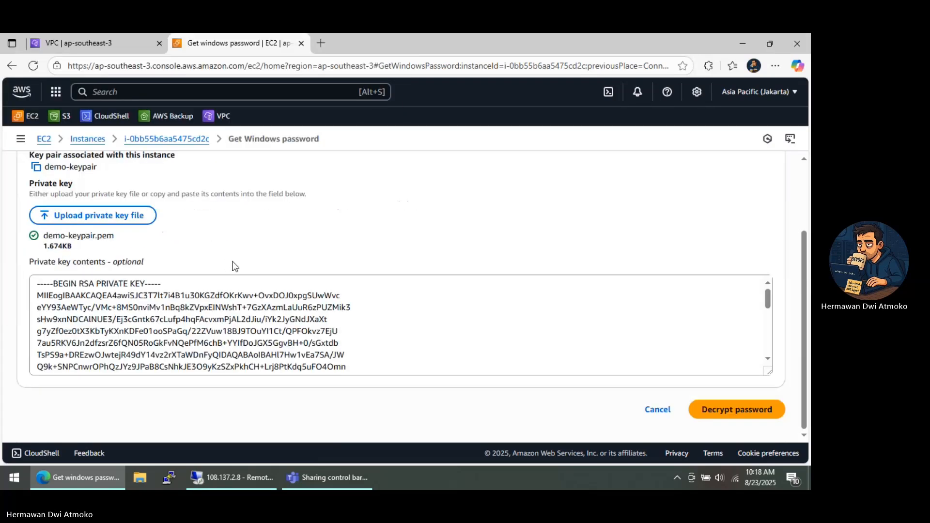
left_click(715, 416)
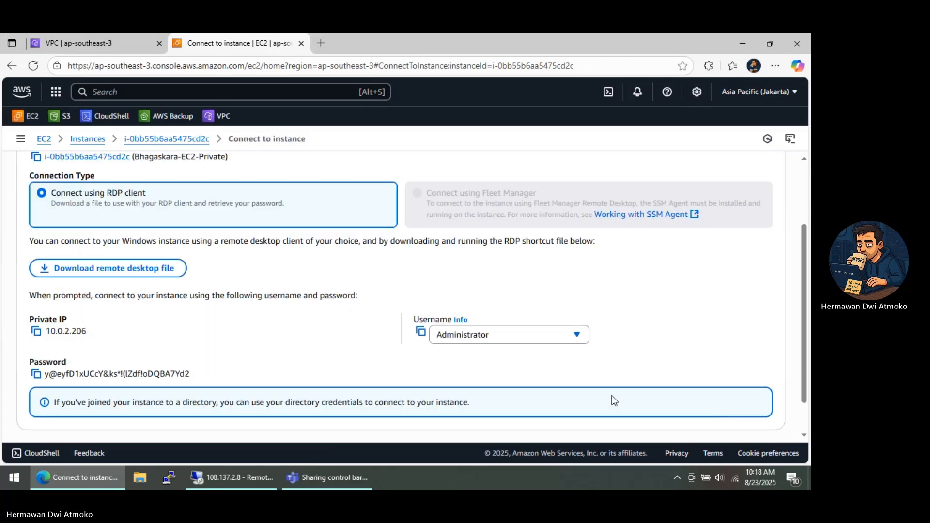
Copy the private instance's private IP and start a Remote Desktop connection to 10.0.2.206 from inside the public instance
left_click(37, 334)
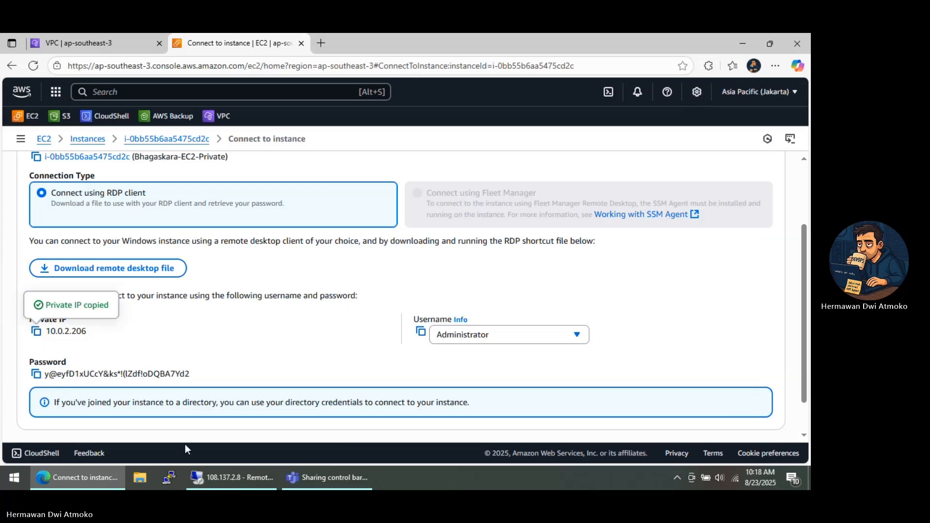
left_click(216, 482)
left_click(374, 174)
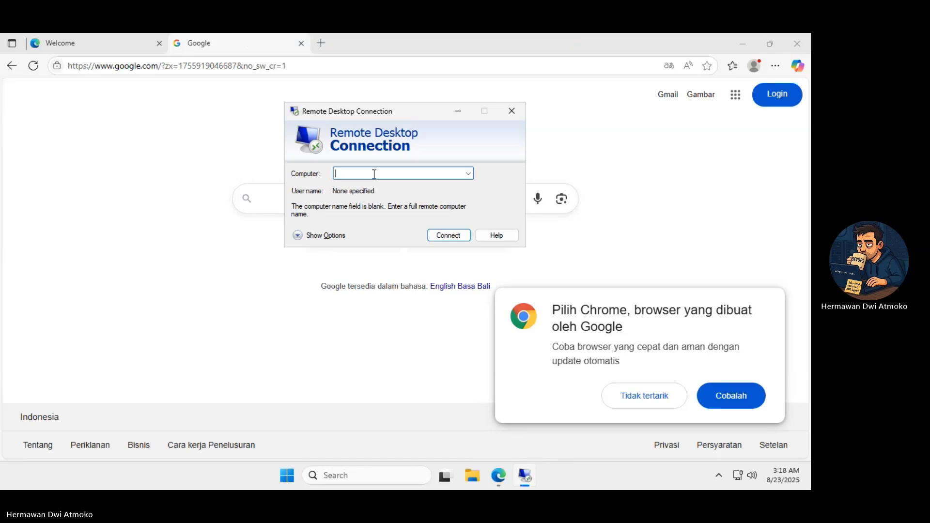
key("ctrl+v")
left_click(443, 237)
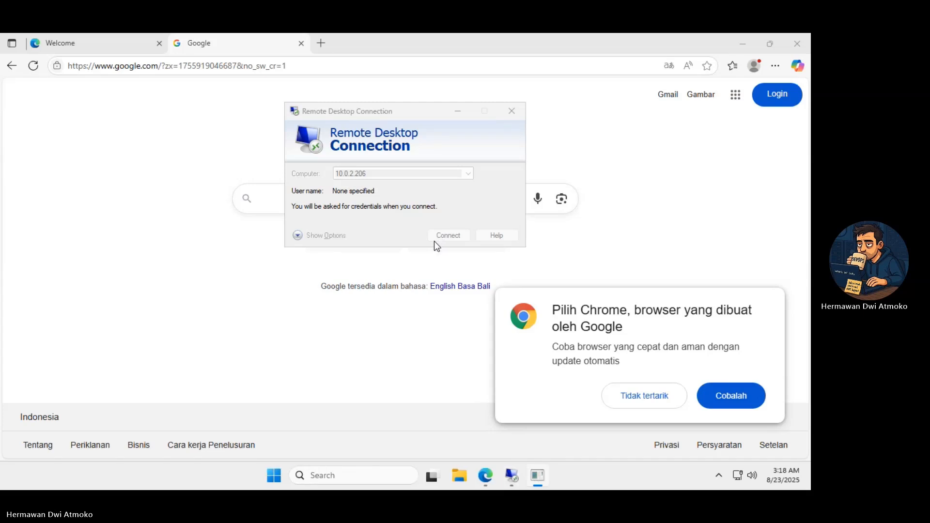
Enter Administrator and the private instance's Windows password copied from the AWS console as the connection credentials, and submit them
type("A")
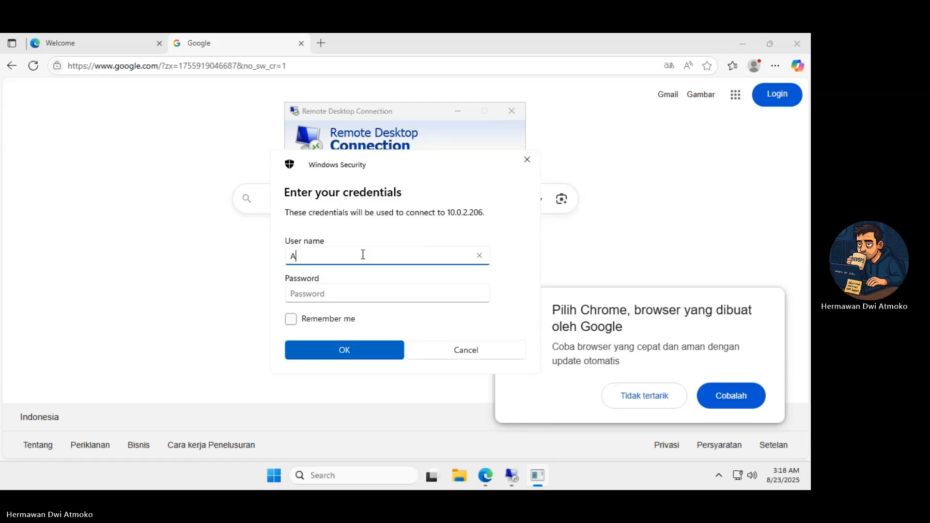
type("dministrator")
left_click(442, 34)
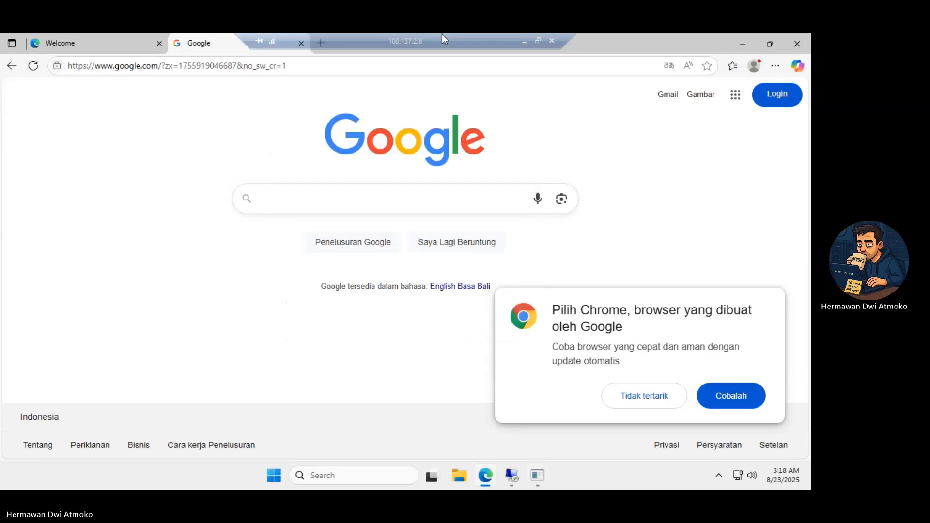
left_click(521, 40)
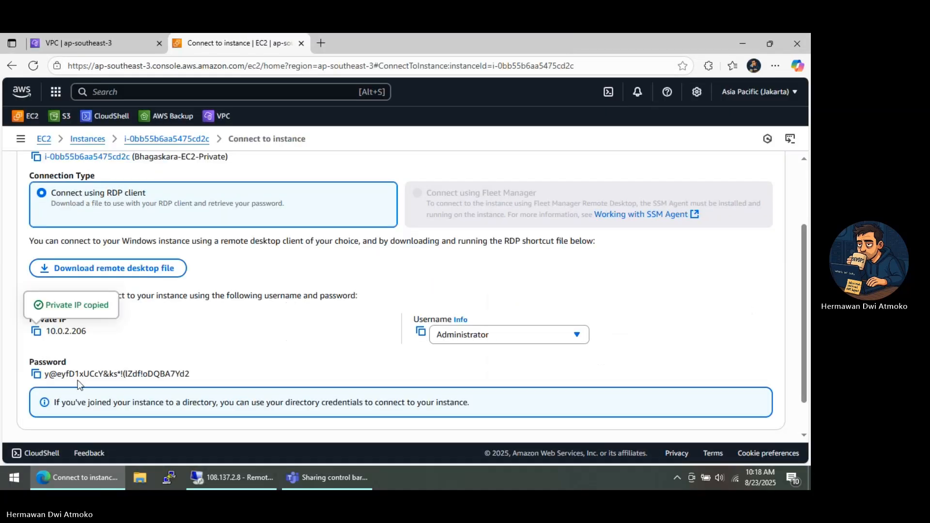
left_click(35, 374)
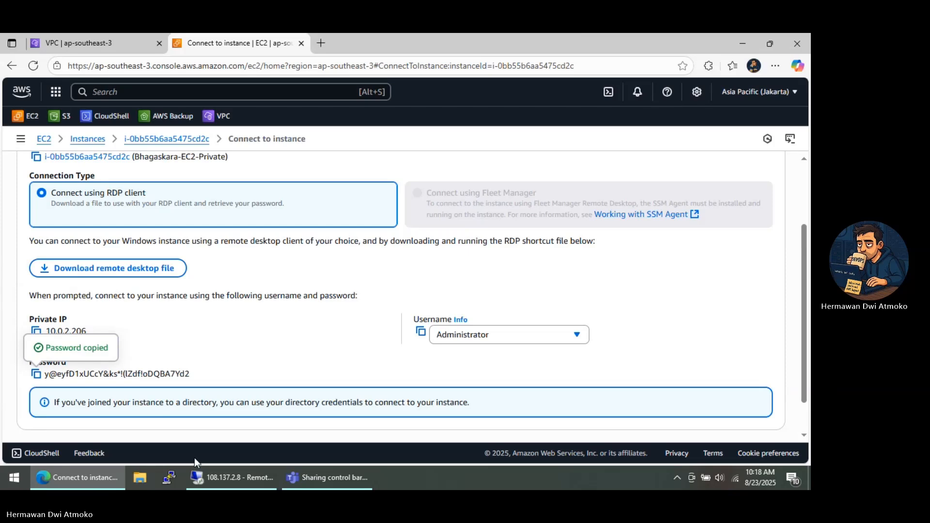
left_click(228, 477)
left_click(510, 477)
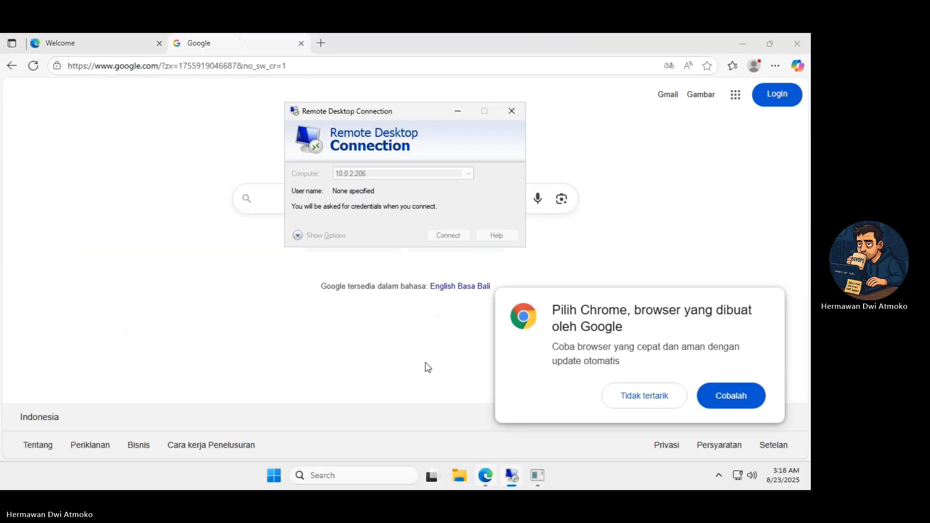
left_click(536, 476)
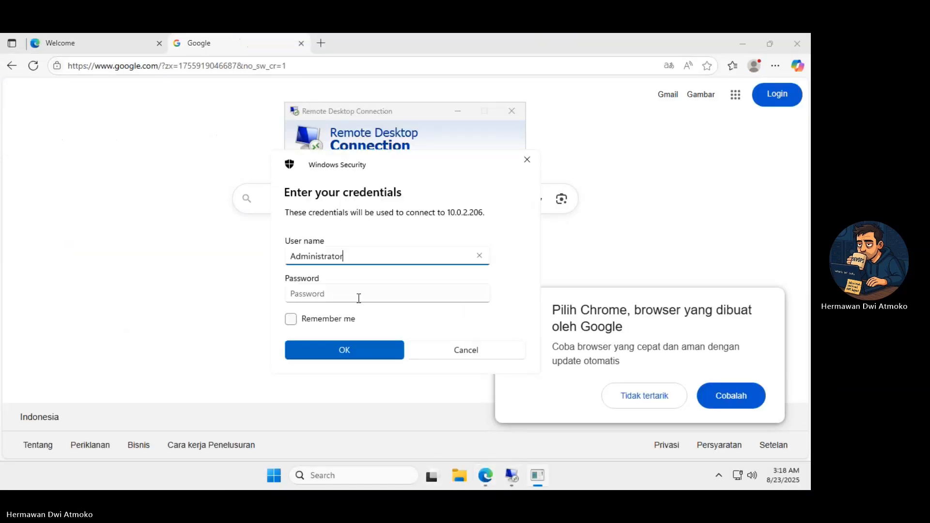
left_click(357, 297)
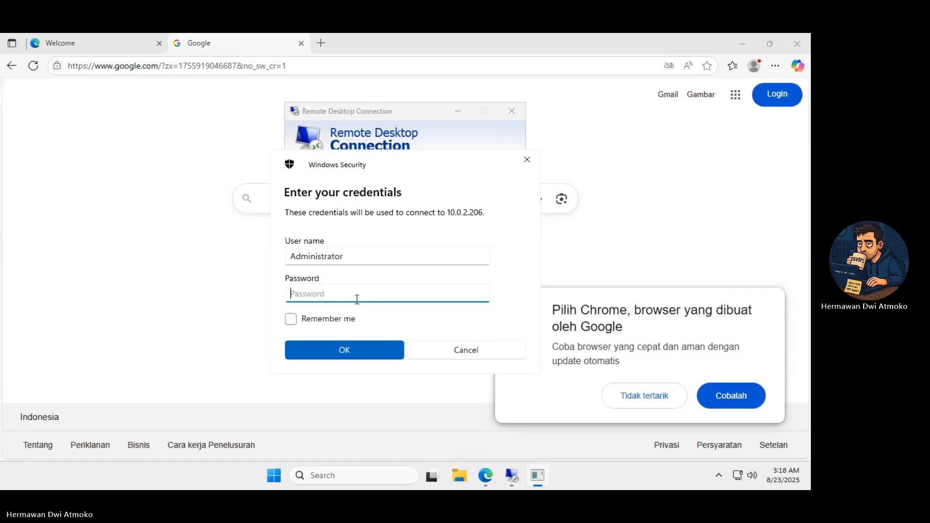
key("ctrl+v")
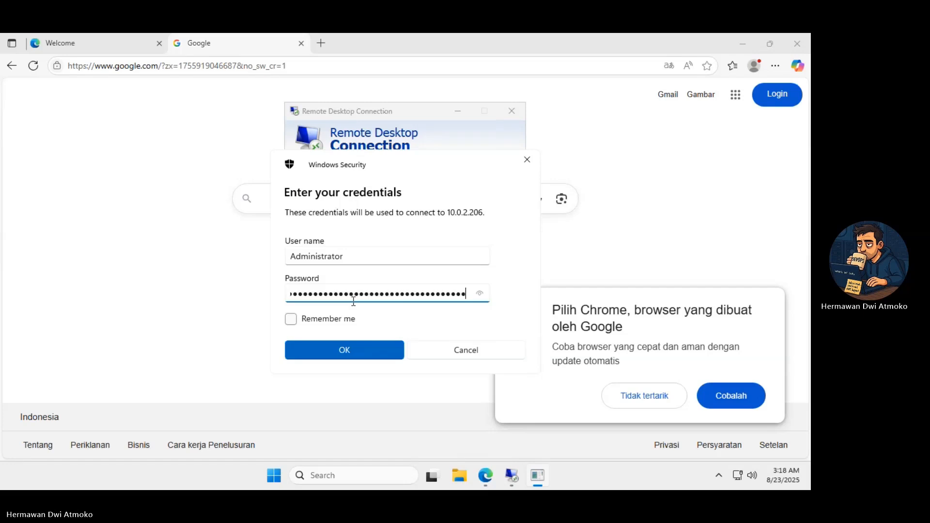
left_click(347, 349)
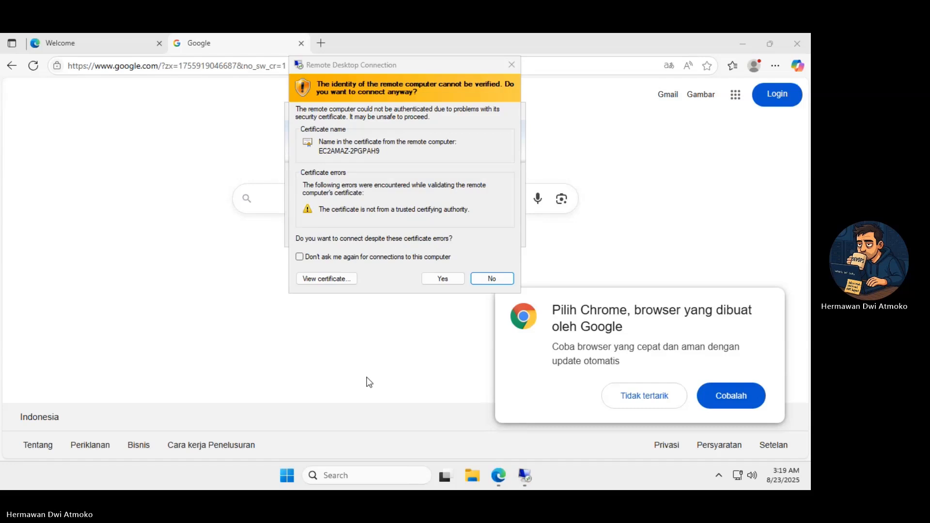
Accept the certificate warning to connect to the private instance, and launch Microsoft Edge there, completing its first-run setup
left_click(444, 279)
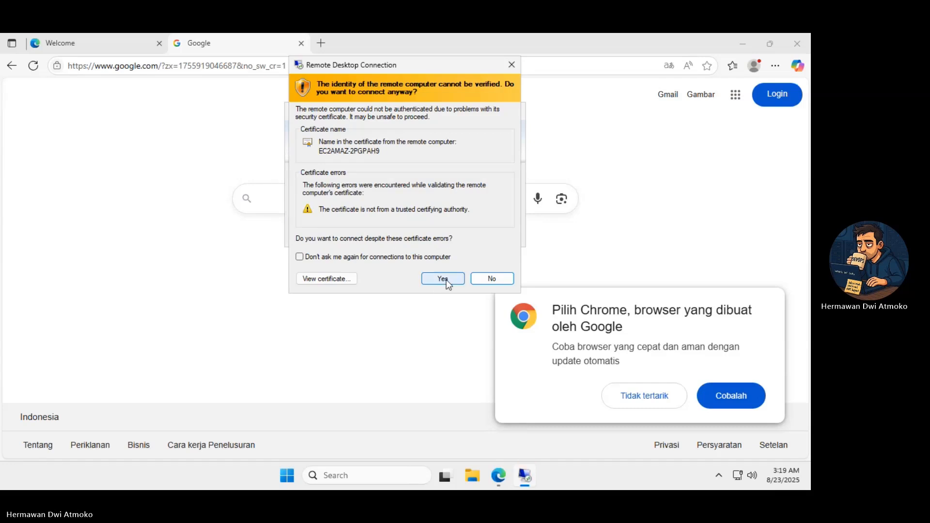
left_click(443, 279)
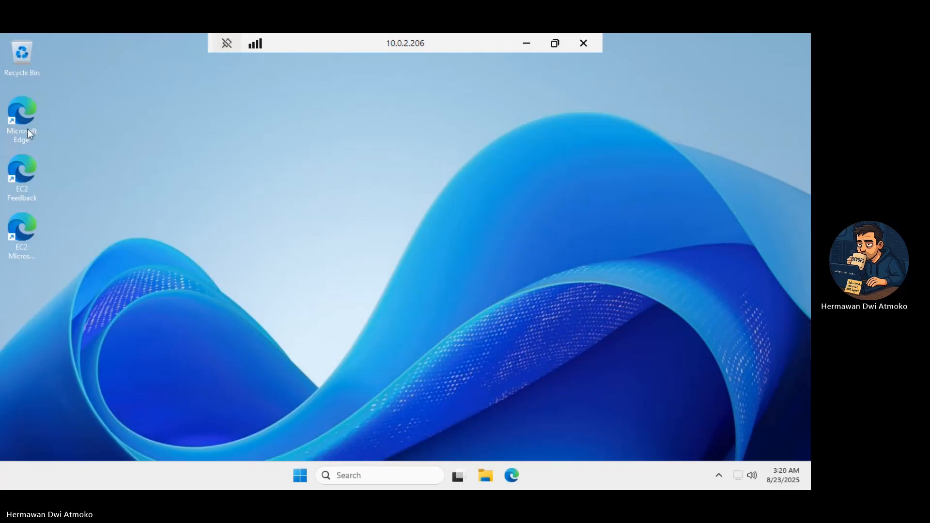
double_click(24, 127)
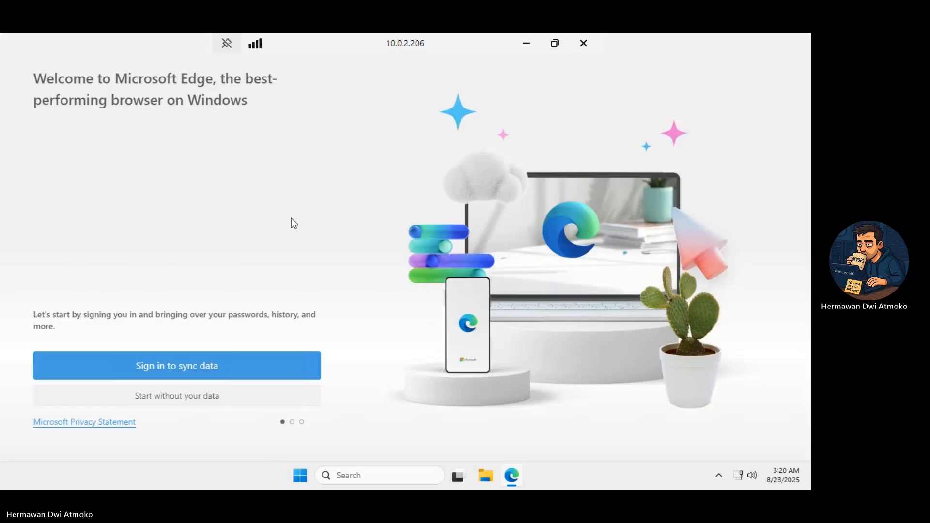
left_click(194, 396)
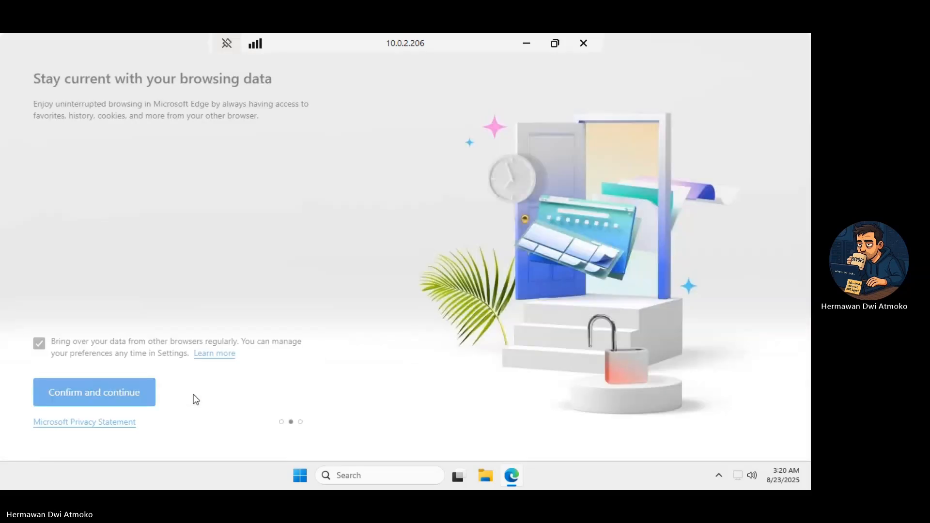
left_click(134, 393)
left_click(133, 393)
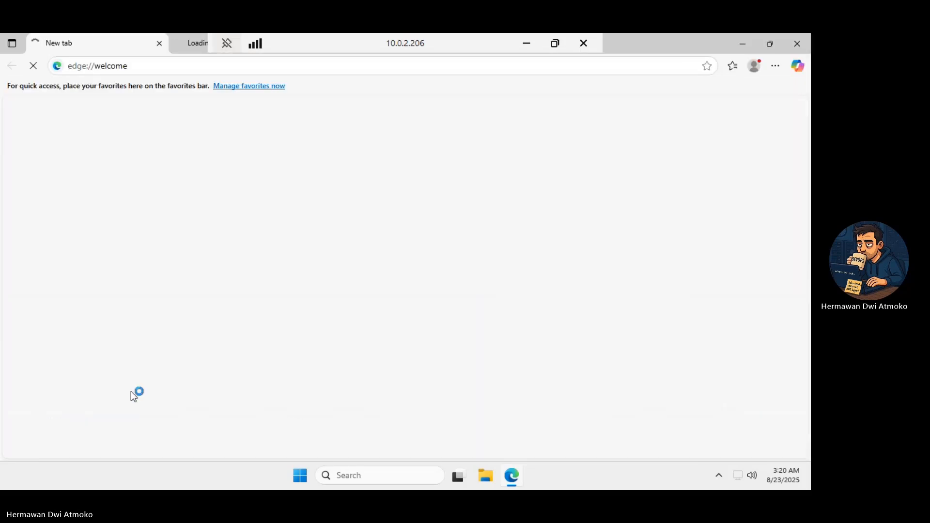
Test the private instance's internet access by loading google.com in its Edge browser
left_click(181, 47)
left_click(158, 68)
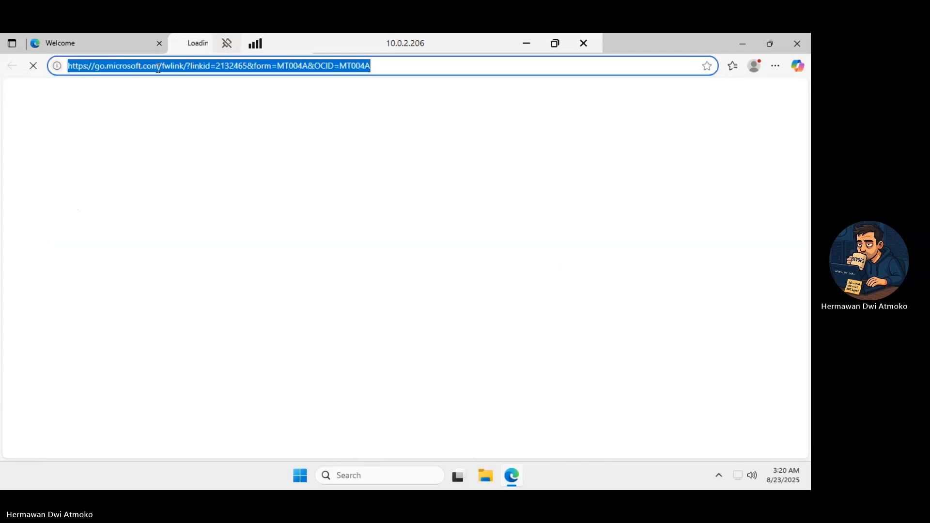
type("google.com")
key("Return")
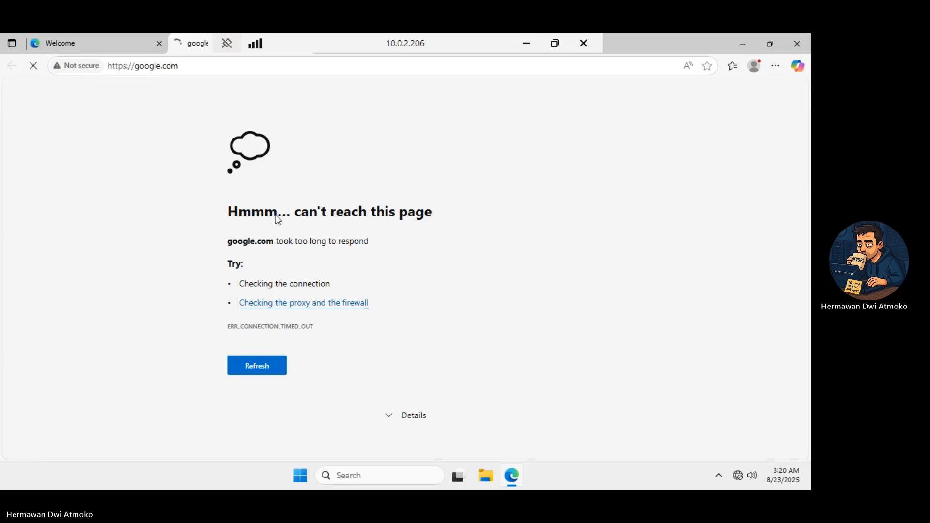
Close Edge on both the private and public instances and minimize their Remote Desktop sessions to return to the local AWS console
left_click(796, 45)
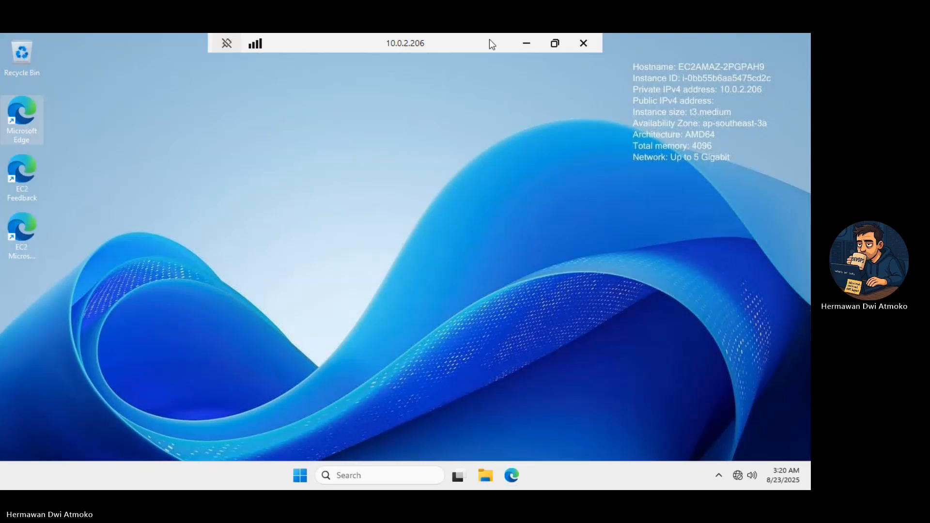
left_click(527, 43)
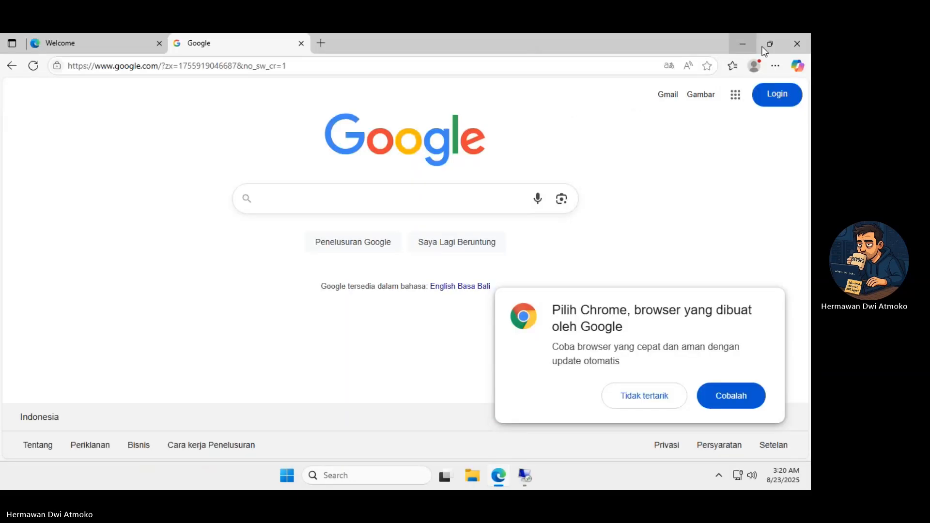
left_click(793, 48)
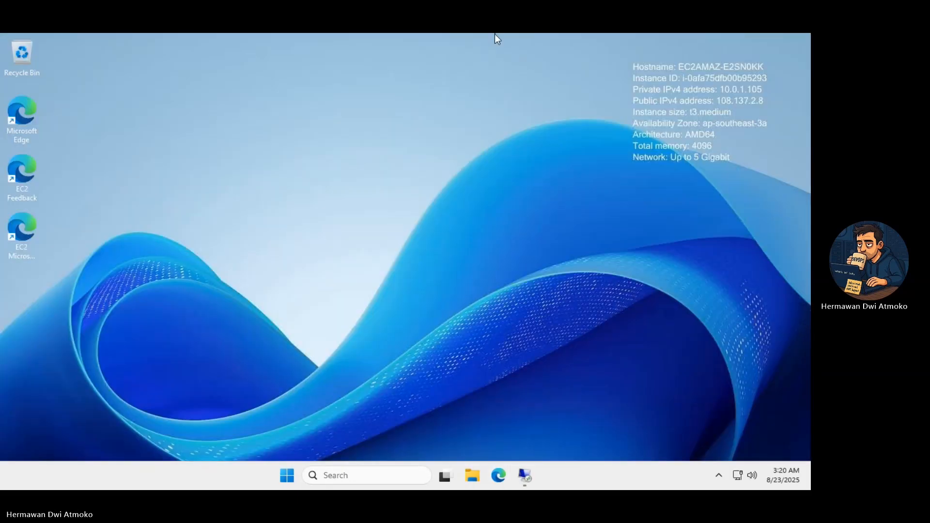
mouse_move(492, 34)
left_click(523, 41)
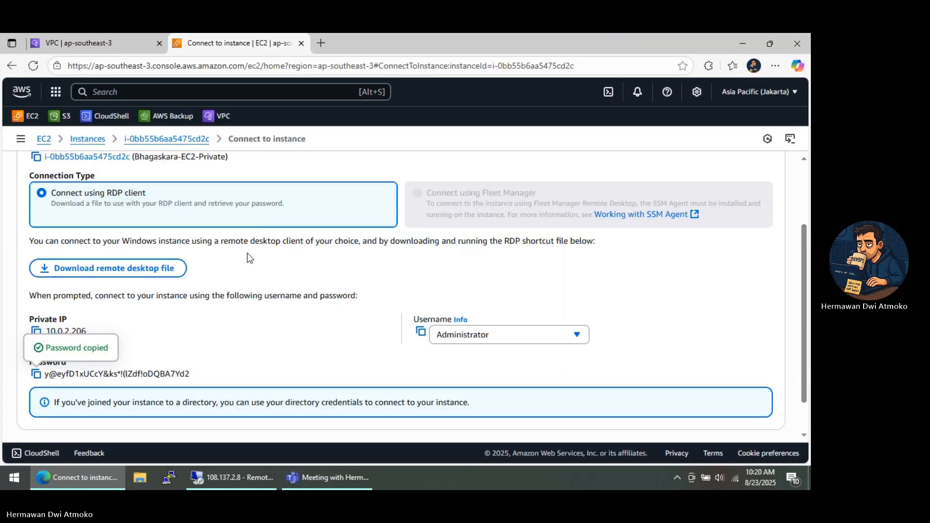
Start a new NAT gateway in the VPC console, naming it demo-natgw and placing it in public-subnet-1
left_click(81, 45)
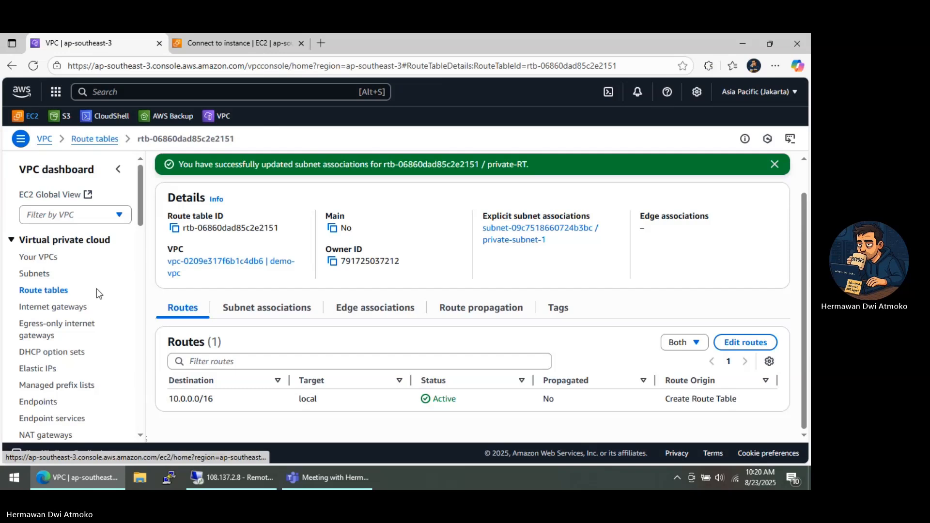
scroll(97, 289, "down", 1)
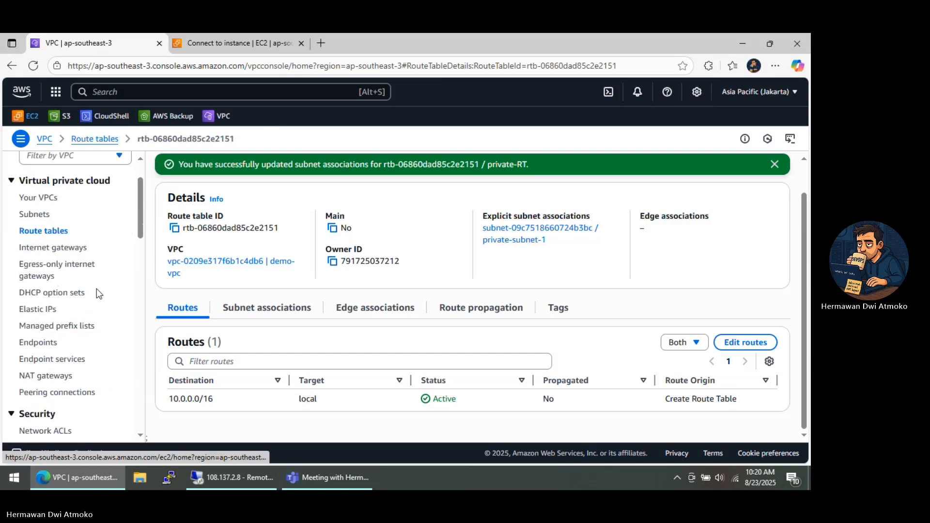
left_click(39, 381)
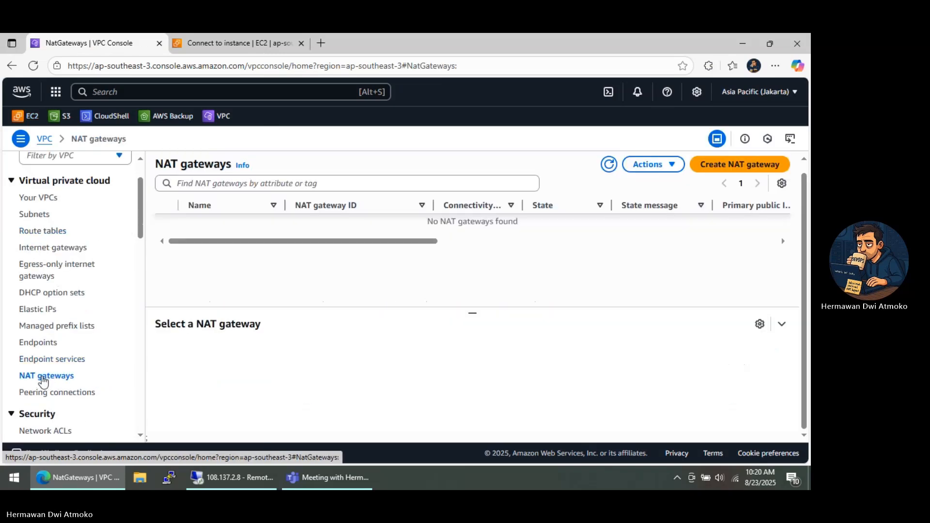
left_click(716, 166)
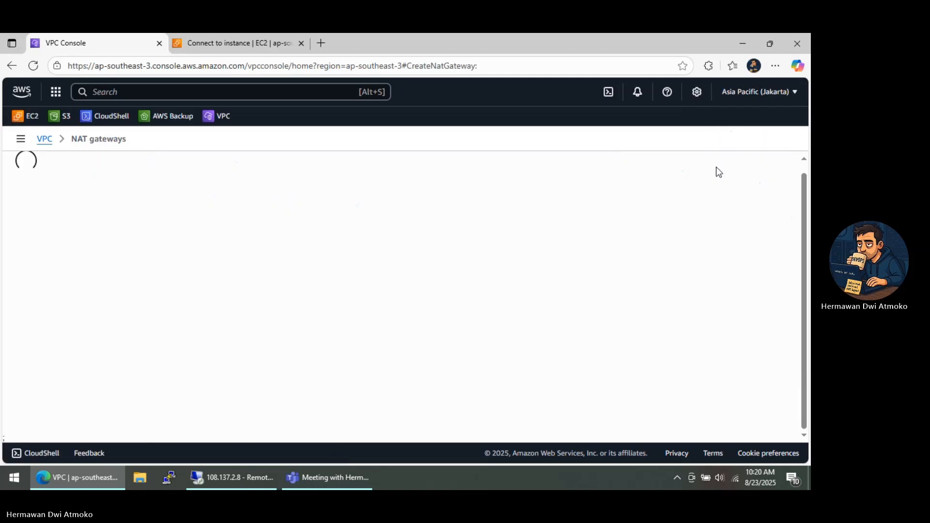
left_click(217, 241)
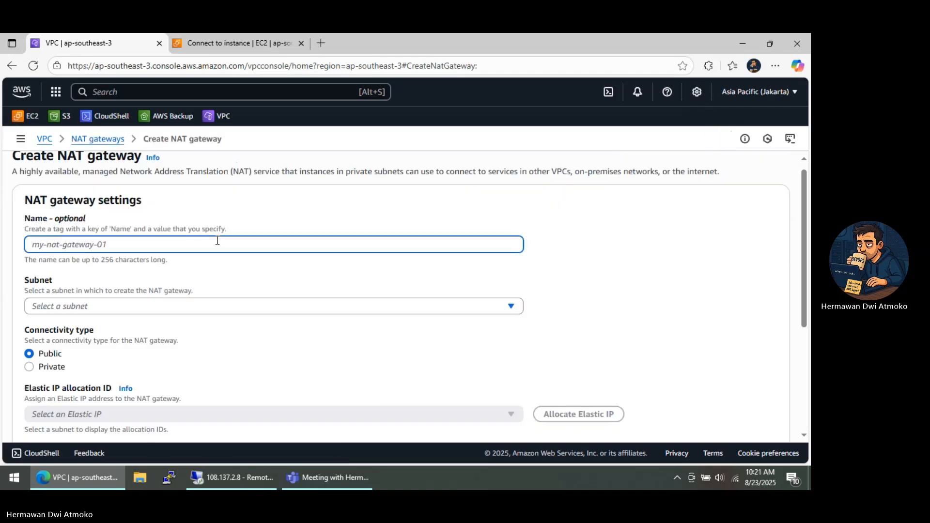
type("demo-natgw")
left_click(160, 309)
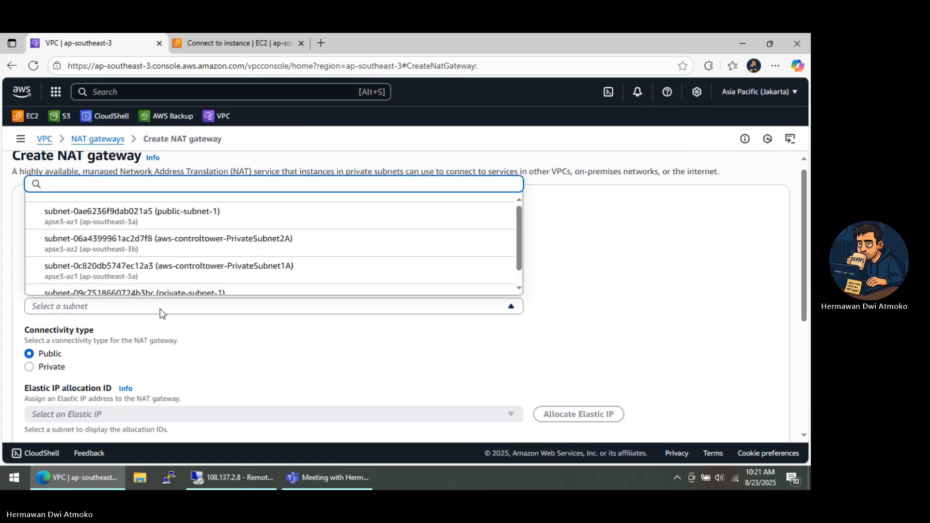
left_click(175, 220)
scroll(179, 246, "down", 2)
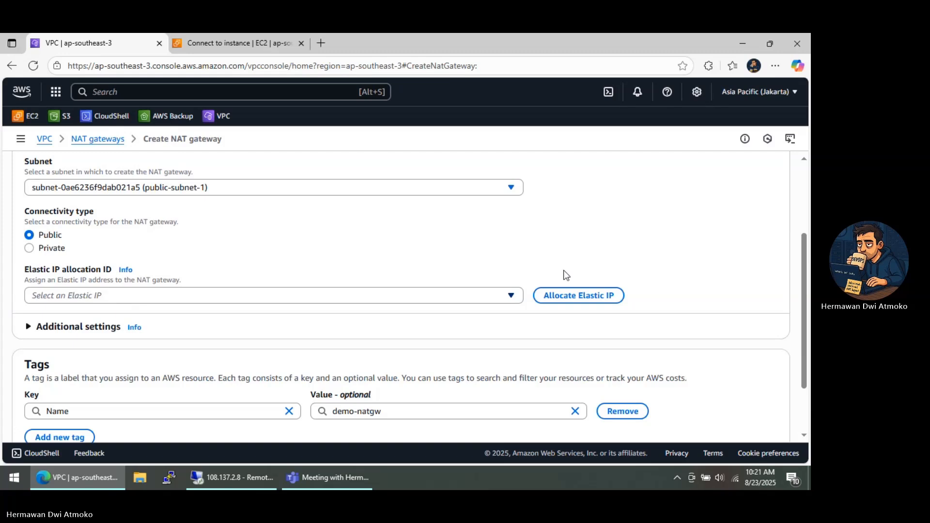
Allocate a new Elastic IP for the public NAT gateway and create the gateway
left_click(551, 300)
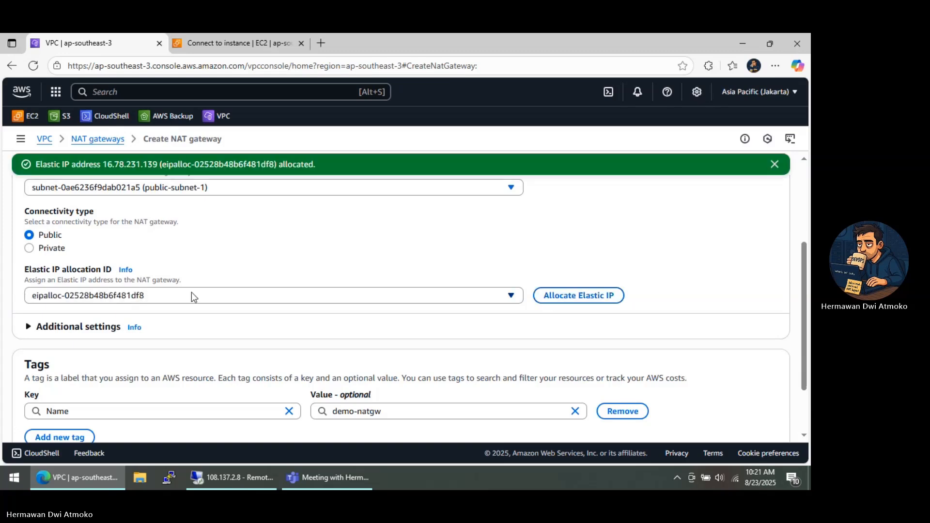
scroll(195, 295, "down", 2)
left_click(735, 412)
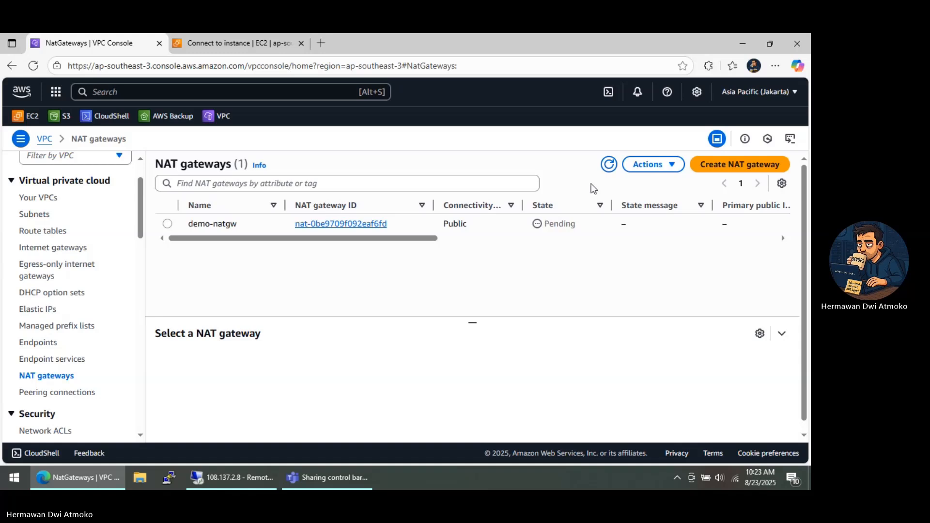
Refresh the NAT gateways list and check the state of demo-natgw
left_click(609, 164)
left_click(609, 165)
left_click(609, 172)
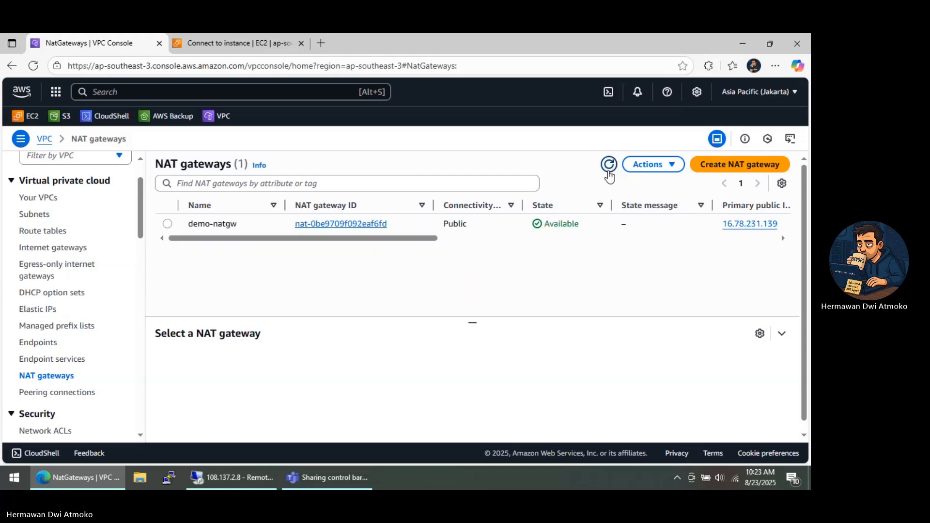
double_click(572, 224)
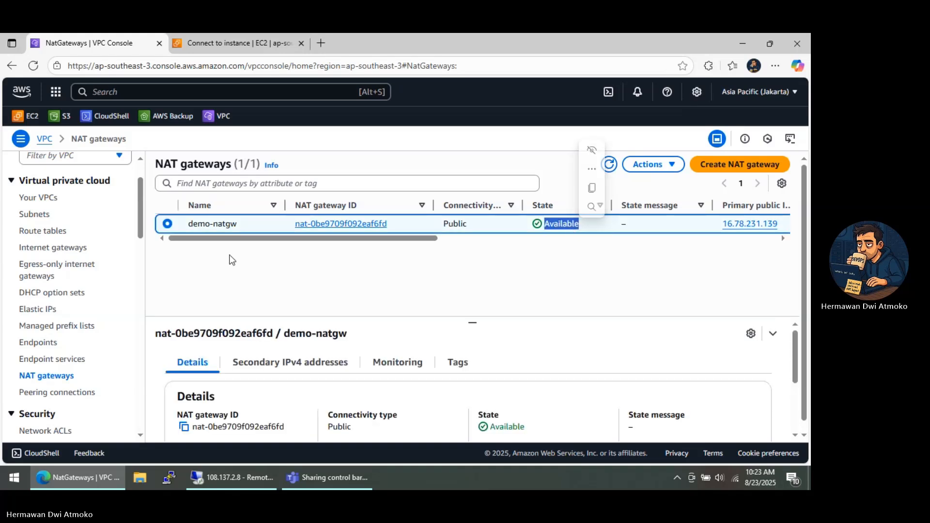
Open the routes of the private-RT route table for editing
left_click(46, 232)
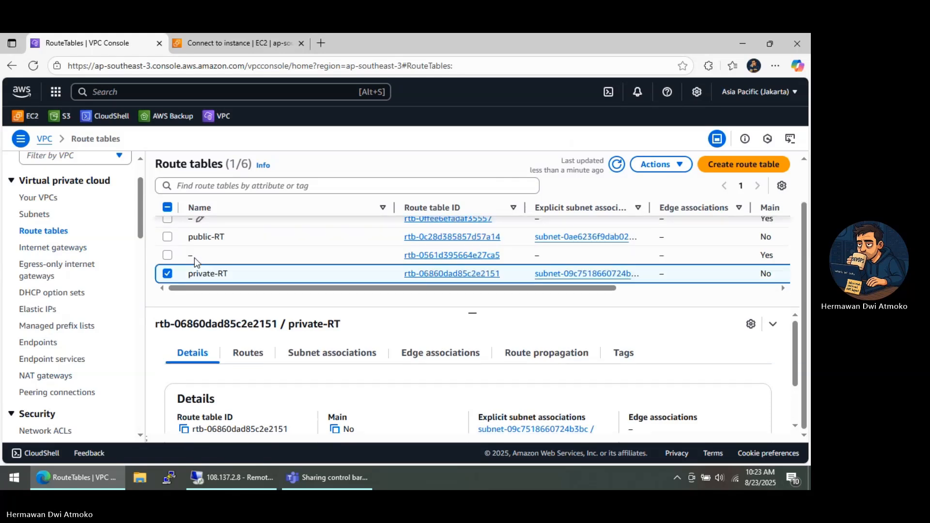
left_click(172, 274)
left_click(168, 274)
left_click(248, 353)
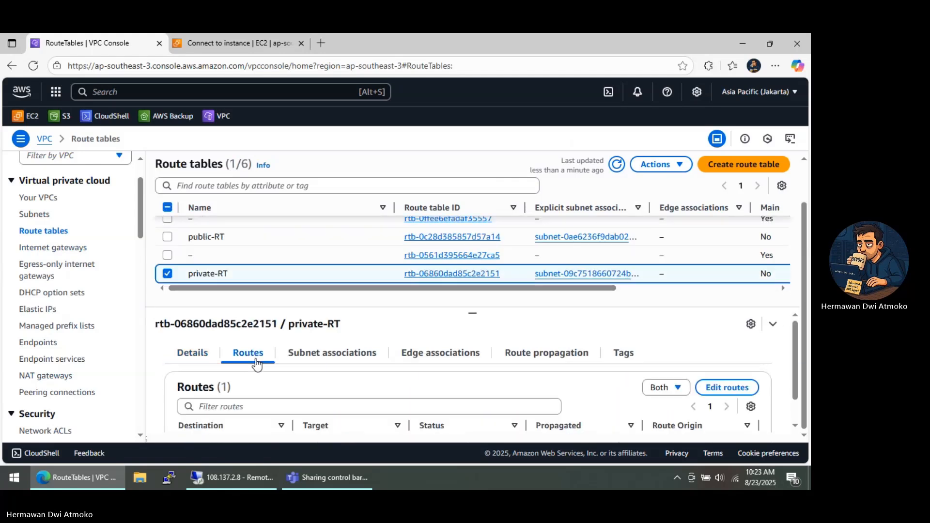
left_click(725, 392)
Add a route for 0.0.0.0/0 targeting the demo-natgw NAT gateway to private-RT and save the changes
left_click(77, 268)
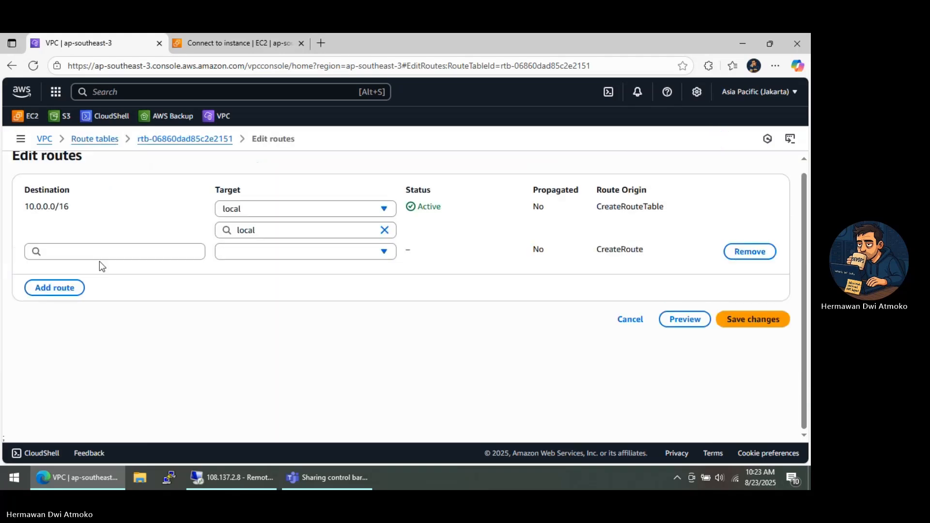
left_click(103, 252)
left_click(89, 274)
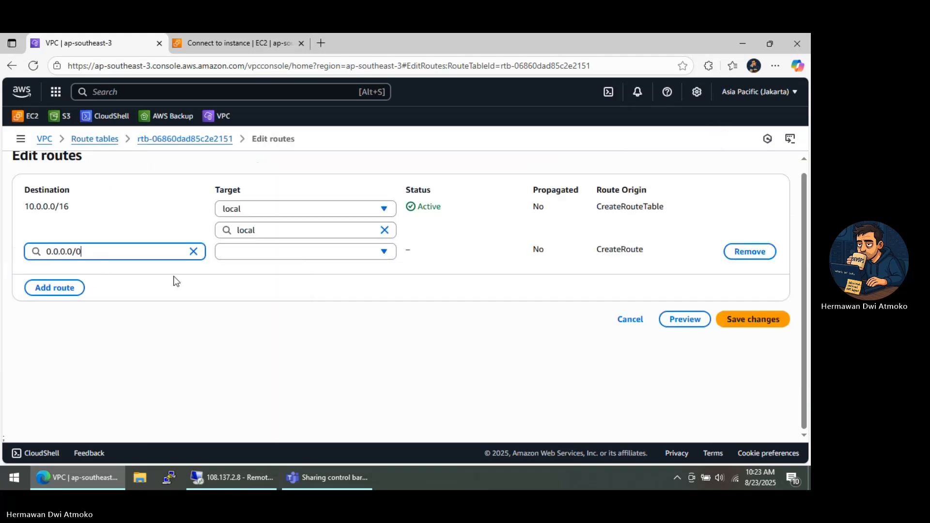
left_click(241, 256)
left_click(242, 379)
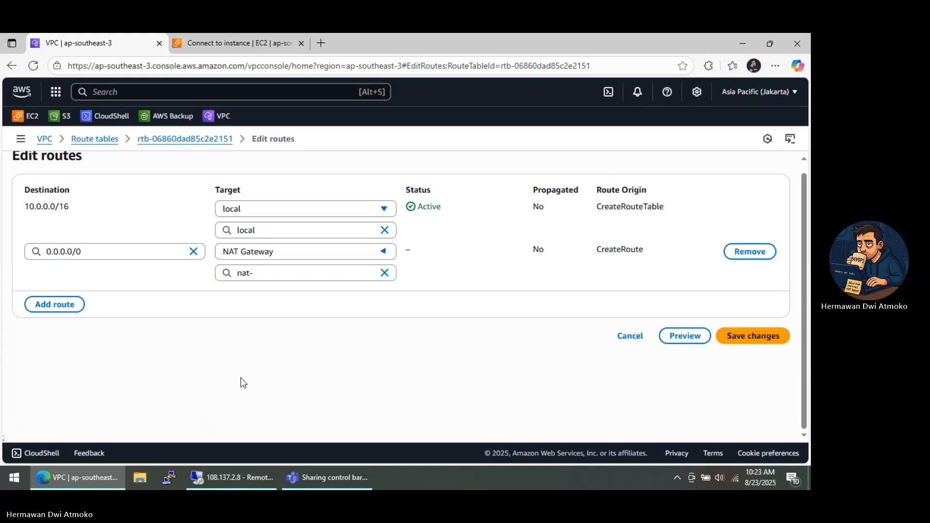
left_click(282, 274)
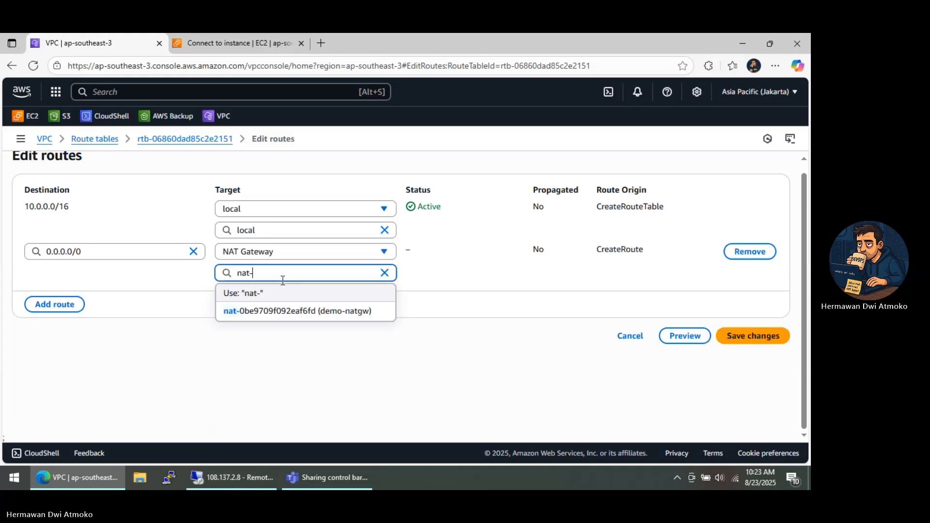
left_click(260, 312)
left_click(740, 341)
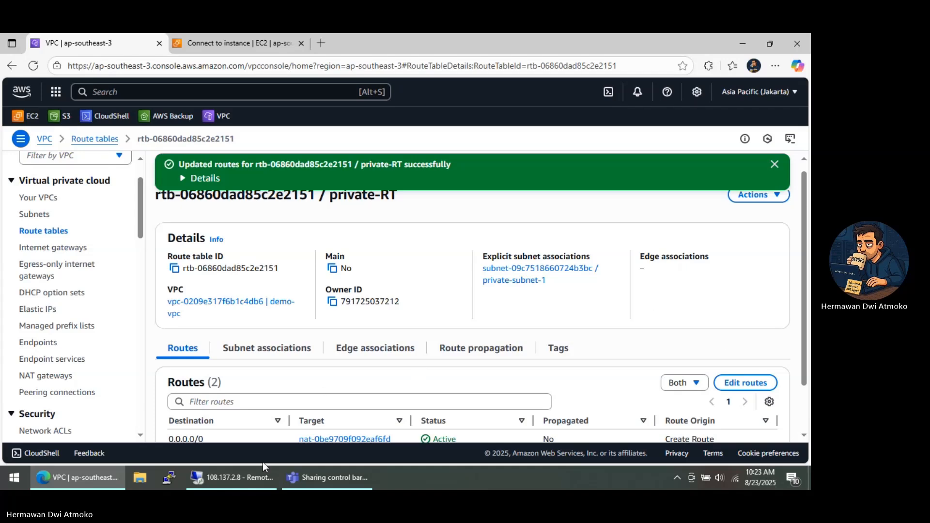
Return to the private instance through the public instance's Remote Desktop session and load google.com in Edge
left_click(235, 478)
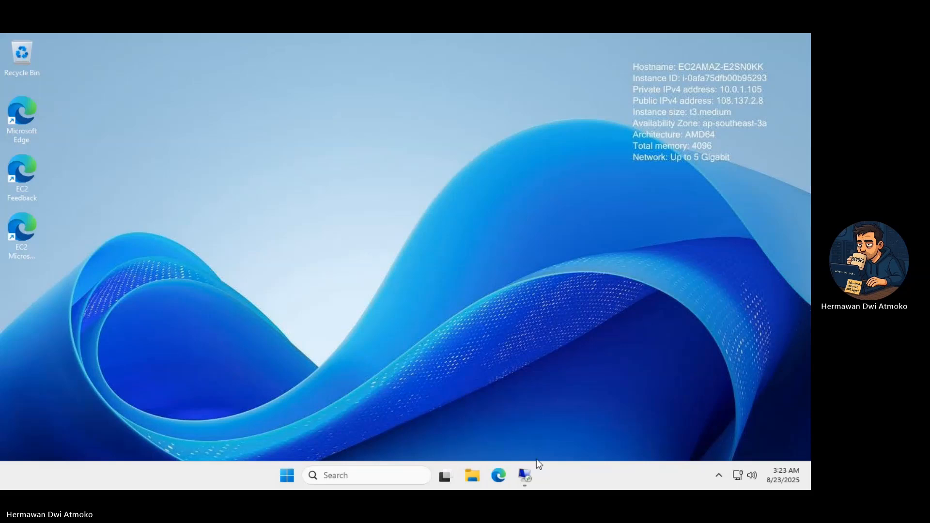
left_click(520, 474)
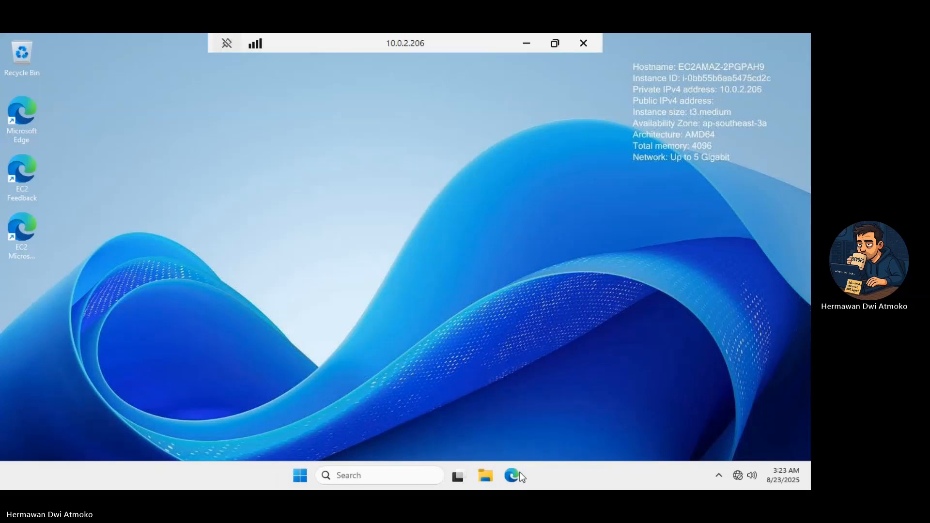
left_click(512, 476)
left_click(170, 73)
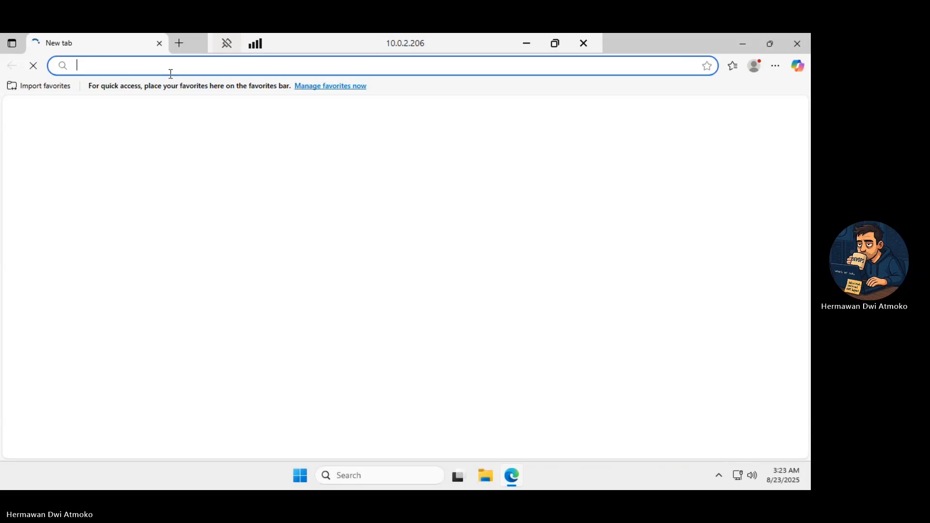
type("google")
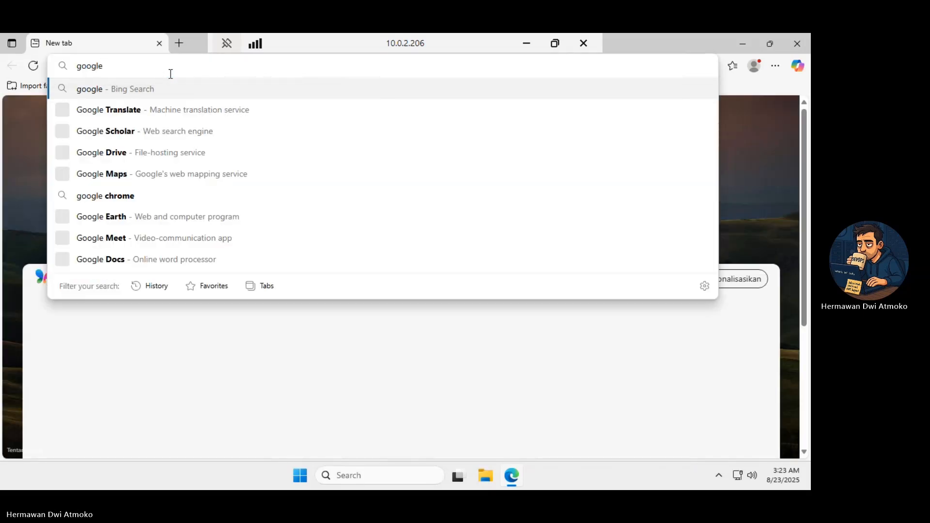
type(".com")
key("Return")
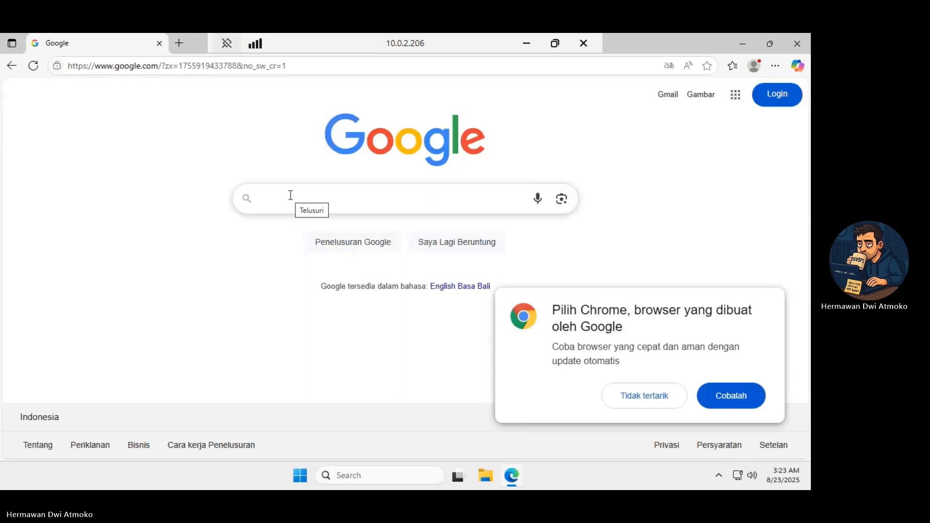
Search Google for "bhagaskara labs" and open the Bhagaskara Labs YouTube channel from the results
type("bhagas")
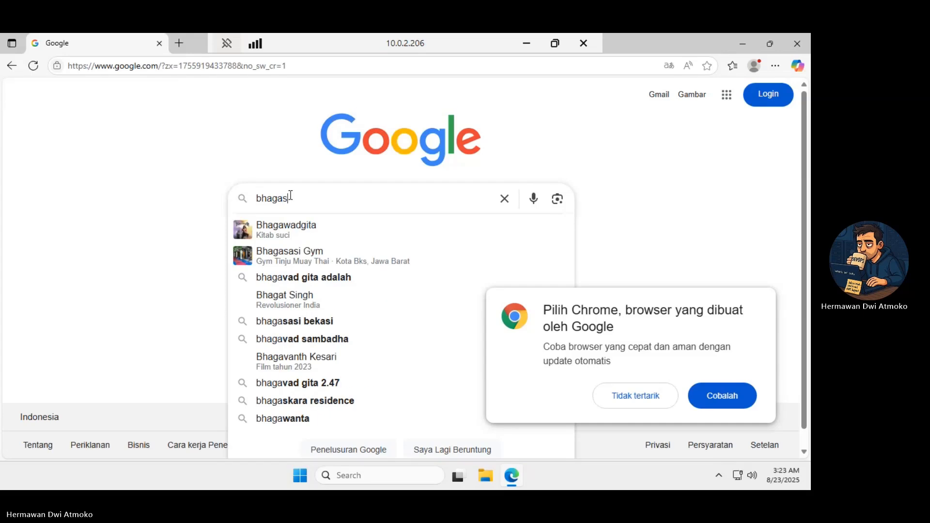
type("kara labs")
key("Return")
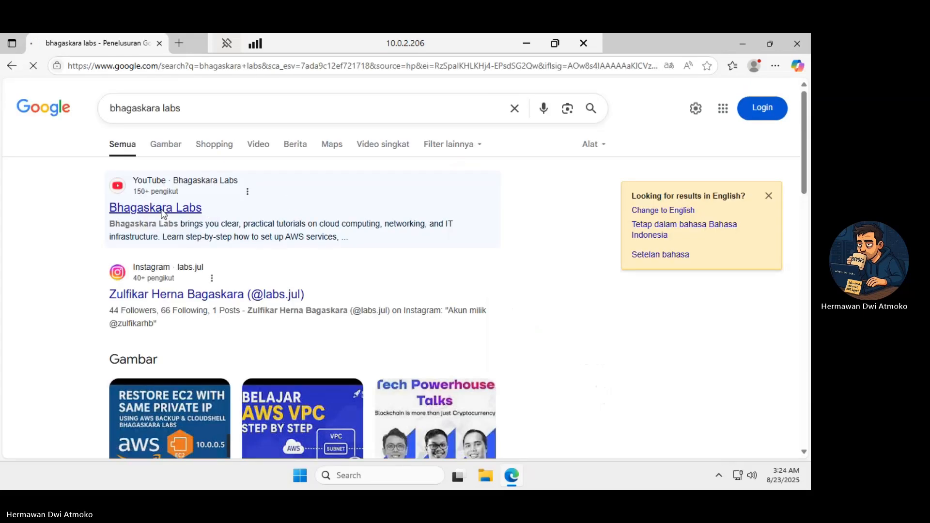
left_click(164, 214)
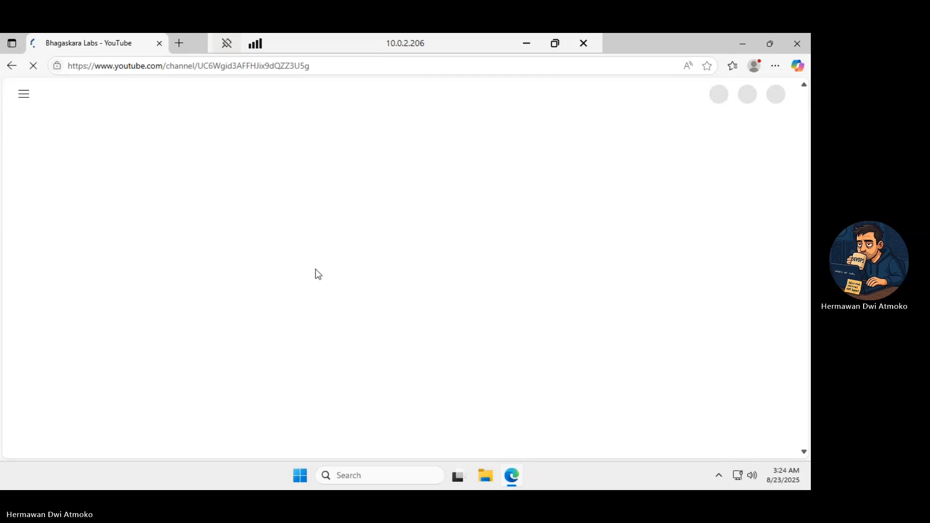